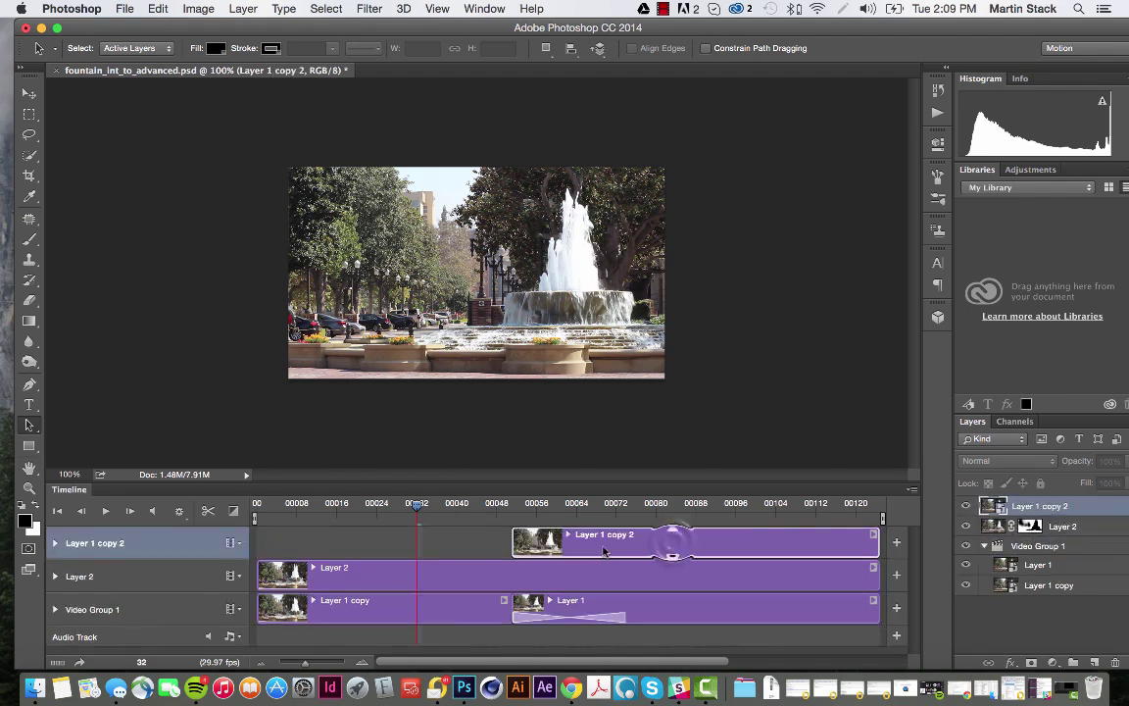
Slide the Layer 1 copy 2 clip earlier in the timeline and extend its end to match the end of the Layer 2 clip
left_click_drag(673, 547, 332, 545)
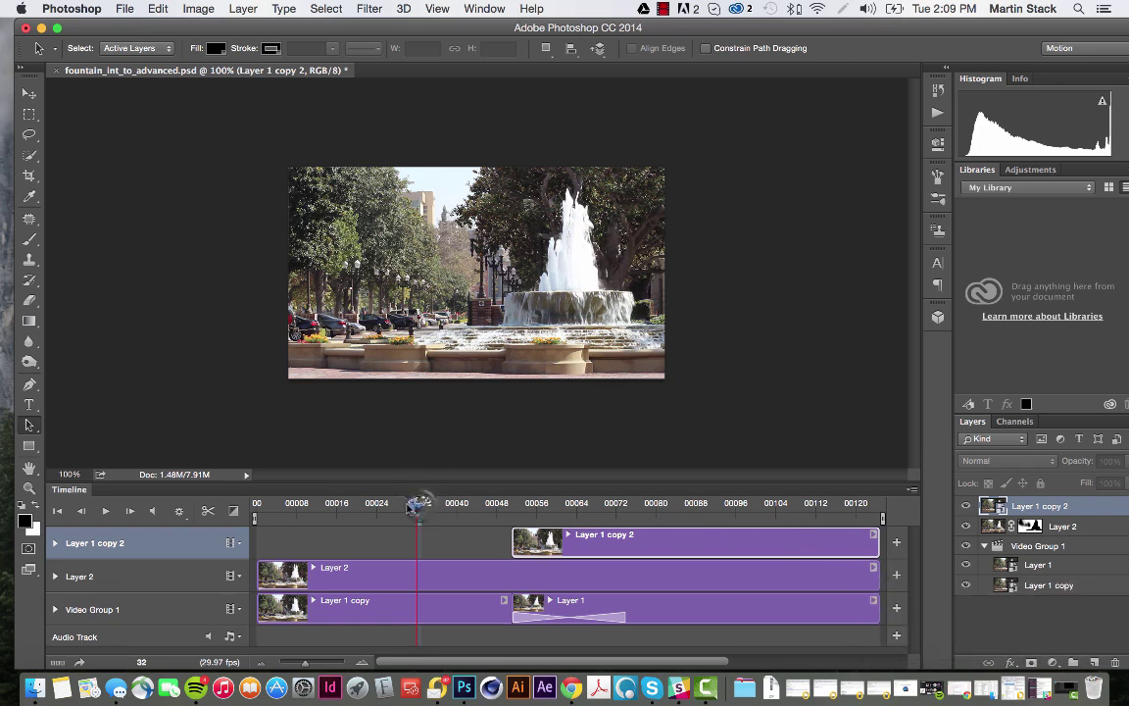
left_click_drag(418, 504, 726, 507)
left_click_drag(695, 545, 492, 550)
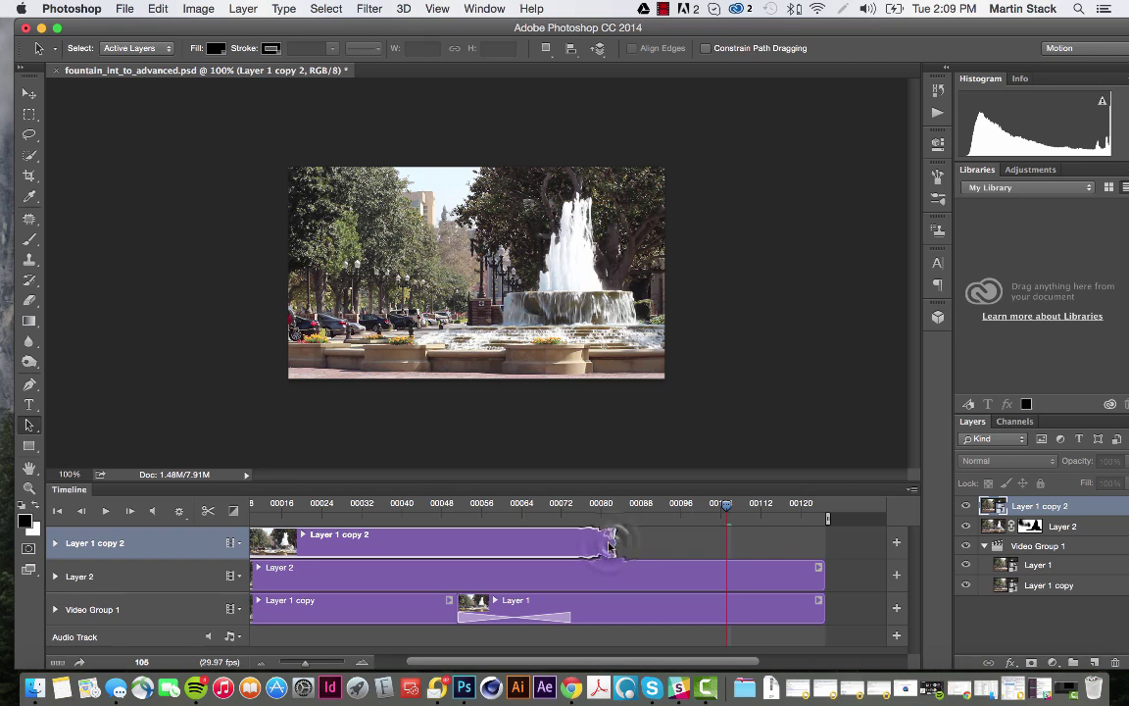
left_click_drag(610, 545, 826, 547)
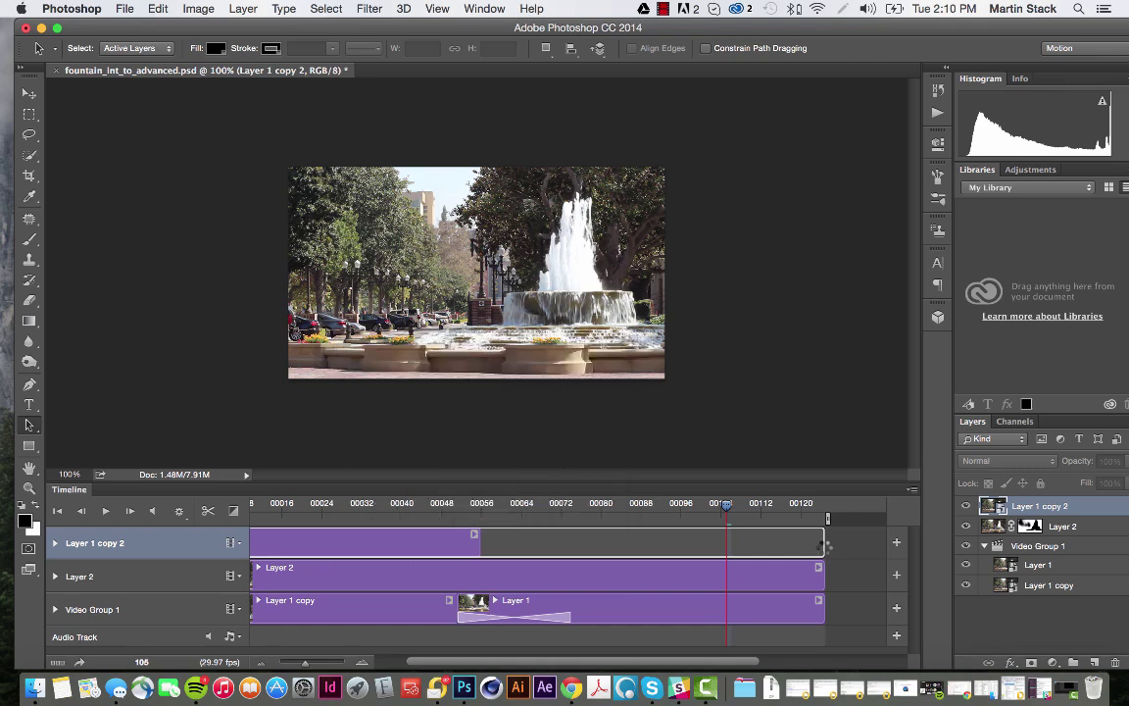
Reposition the Layer 1 copy 2 clip and trim it to a short segment from about frame 56 to frame 93
left_click_drag(615, 517, 285, 510)
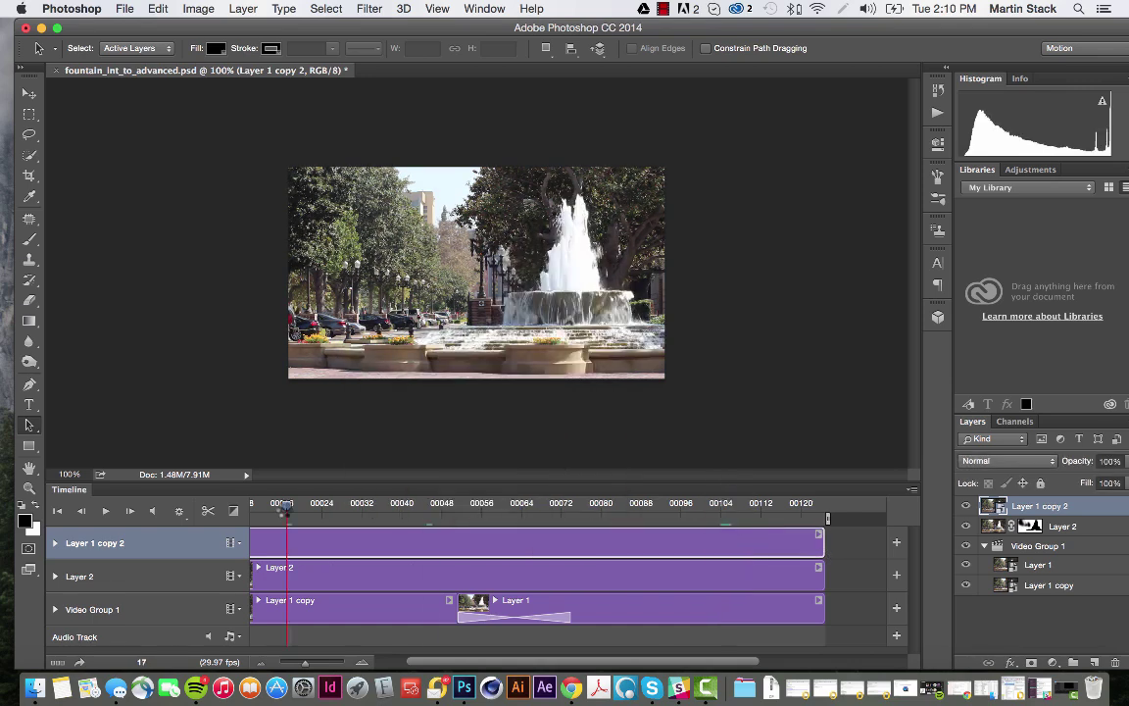
left_click_drag(436, 660, 401, 662)
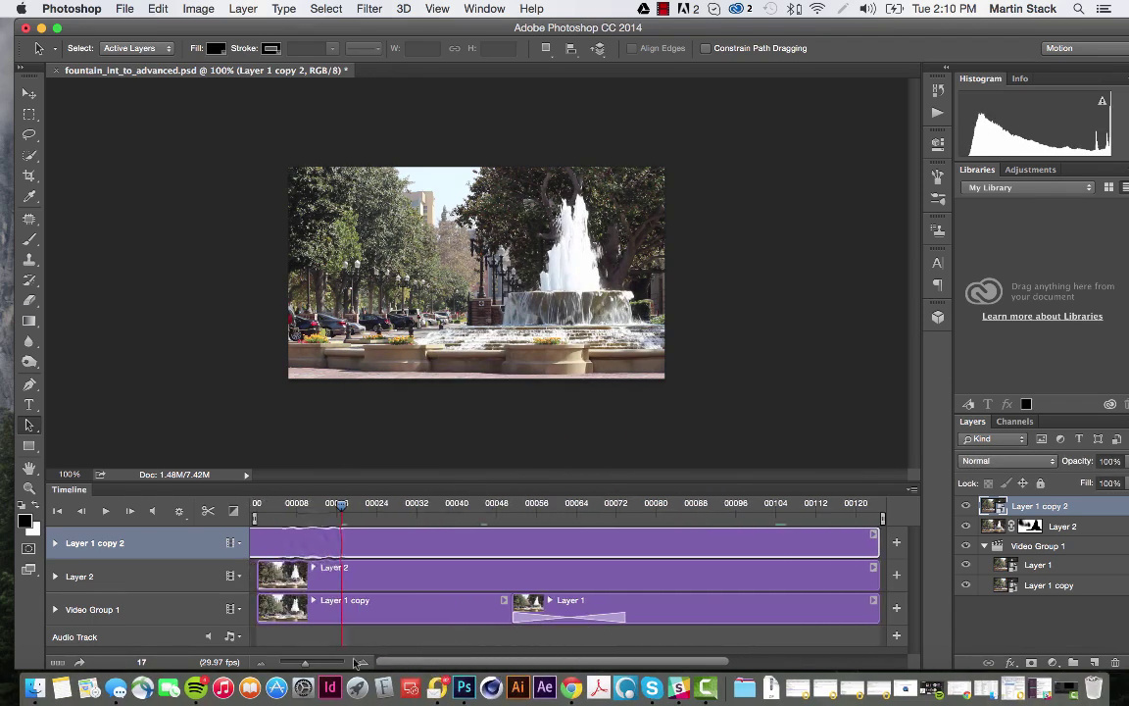
left_click_drag(315, 544, 644, 546)
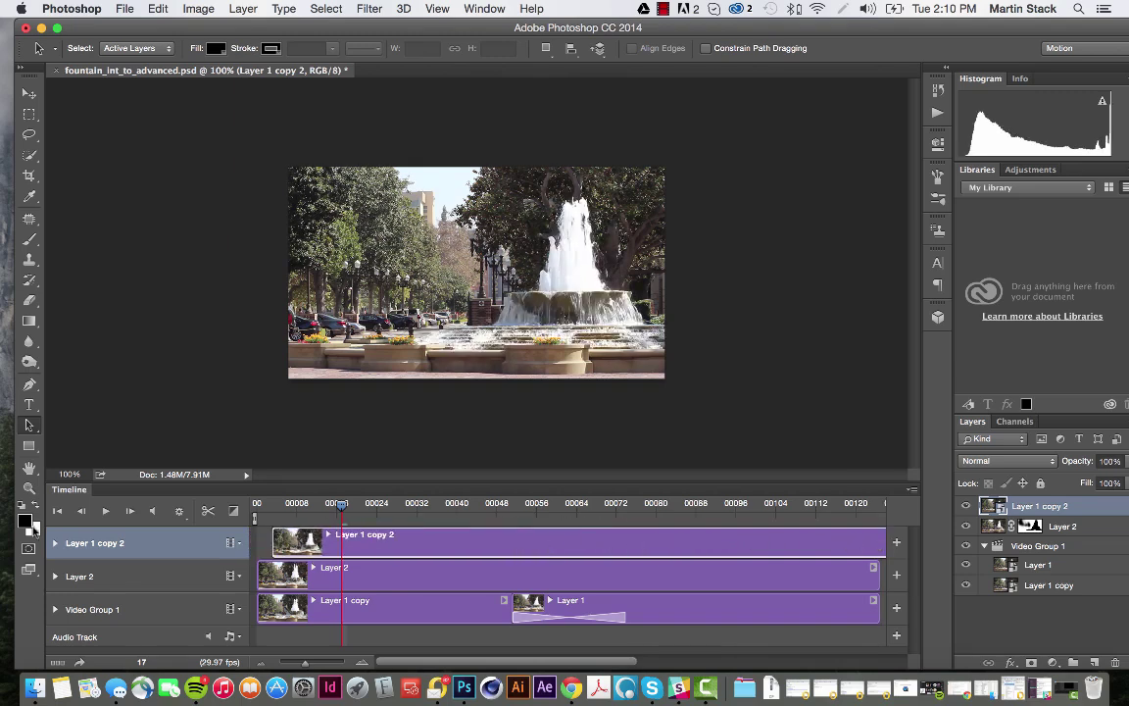
left_click_drag(276, 547, 535, 551)
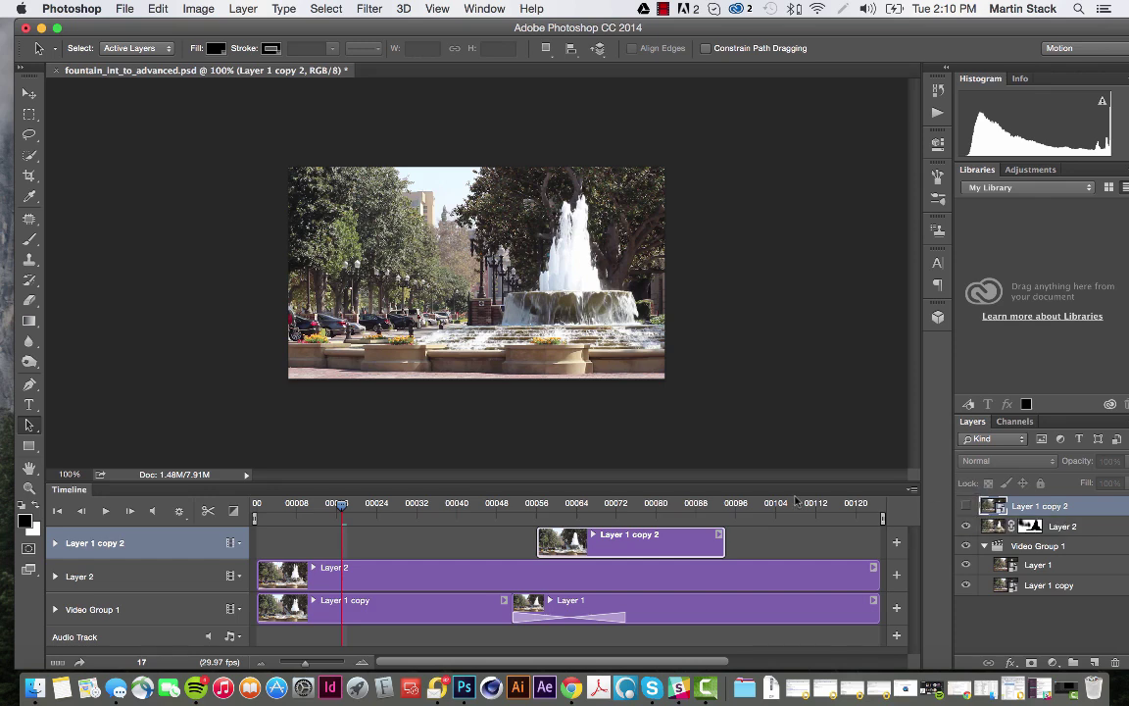
Shift the shortened Layer 1 copy 2 clip earlier to start at about frame 44, overlapping the crossfade in Video Group 1
left_click_drag(341, 504, 516, 505)
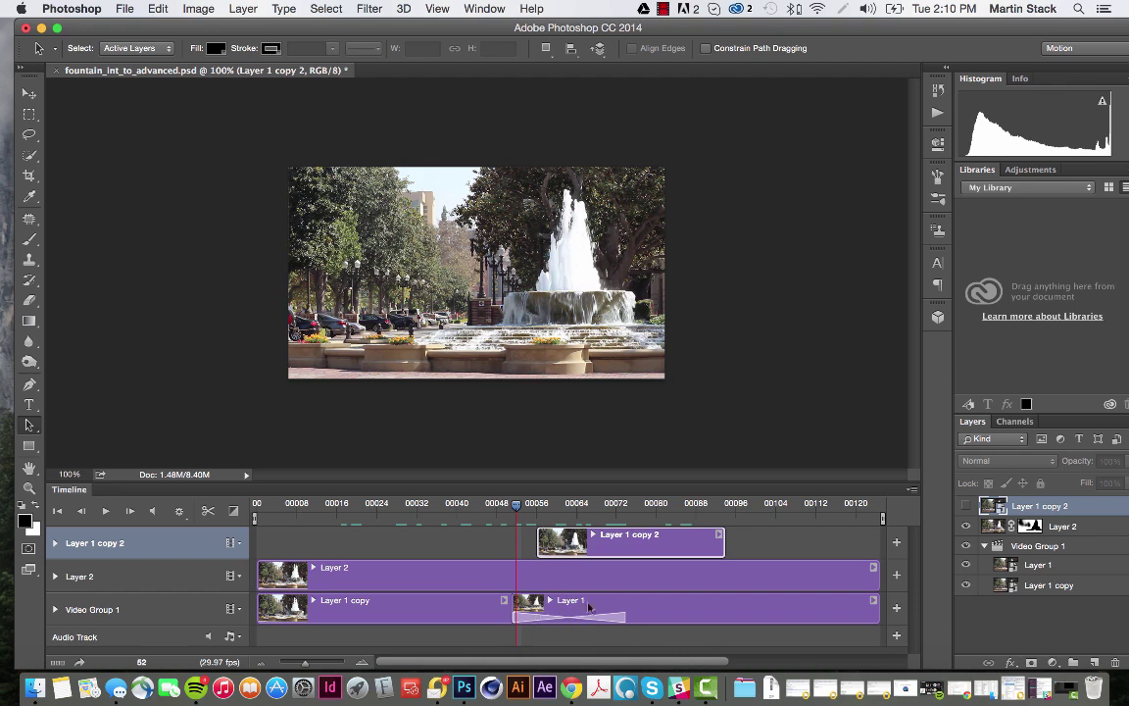
left_click_drag(602, 545, 542, 545)
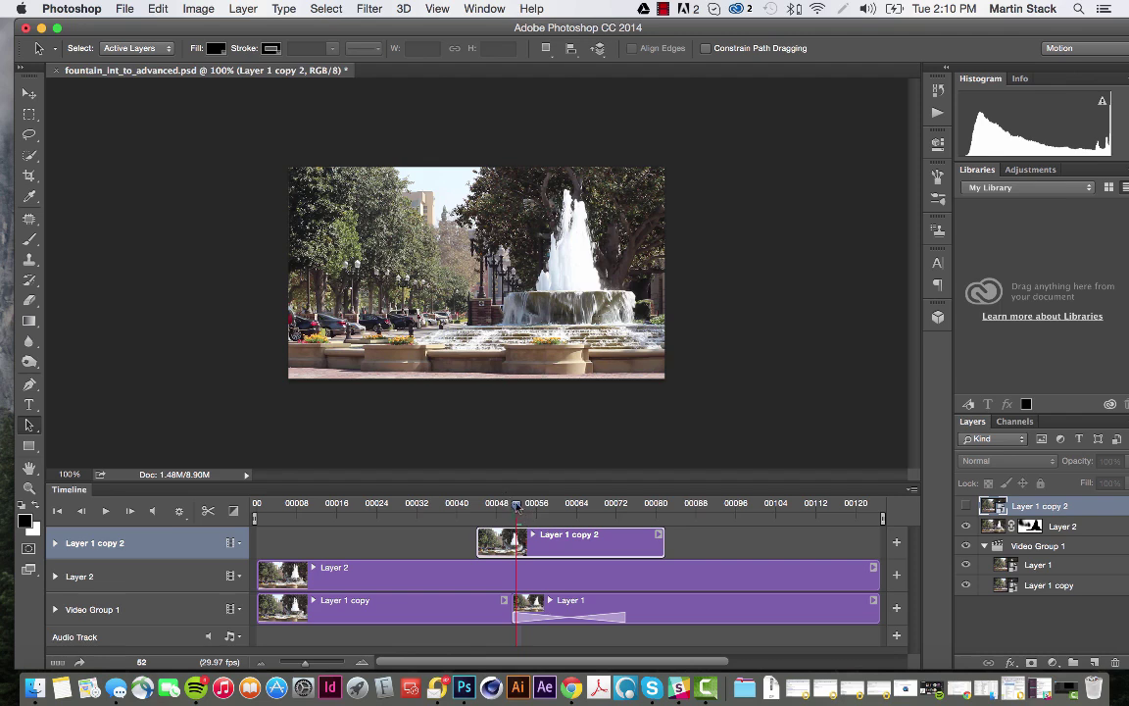
left_click_drag(517, 505, 551, 506)
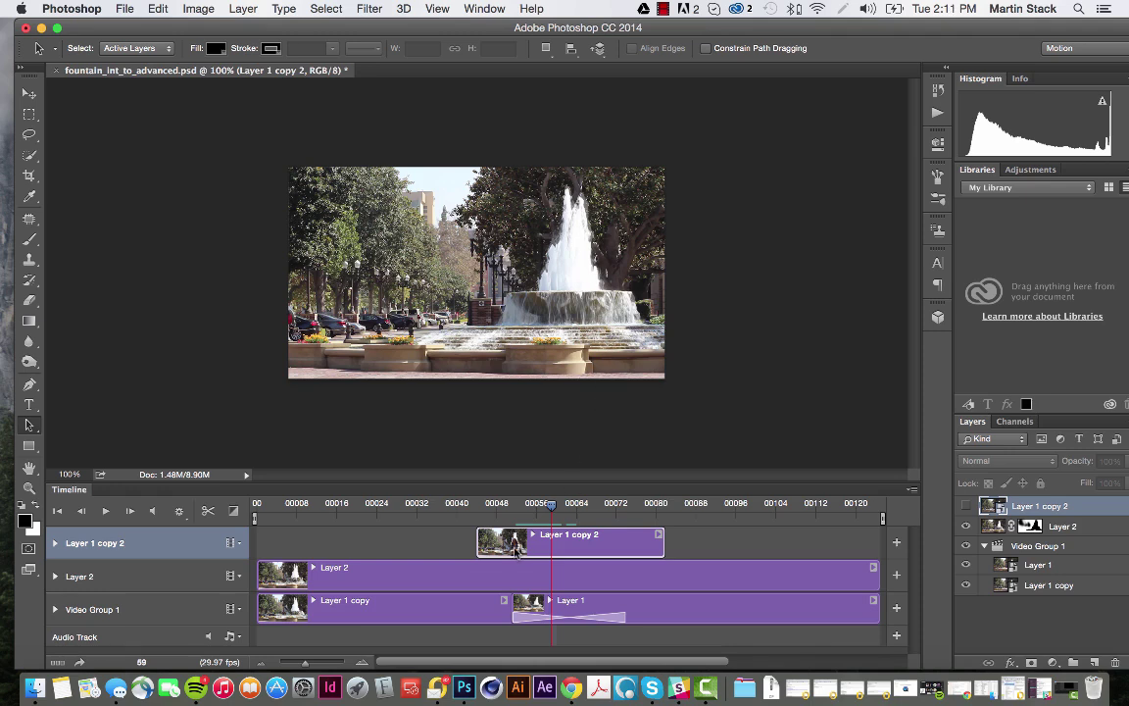
left_click(551, 508)
mouse_move(551, 508)
left_mouse_down()
mouse_move(504, 507)
mouse_move(536, 505)
left_mouse_up()
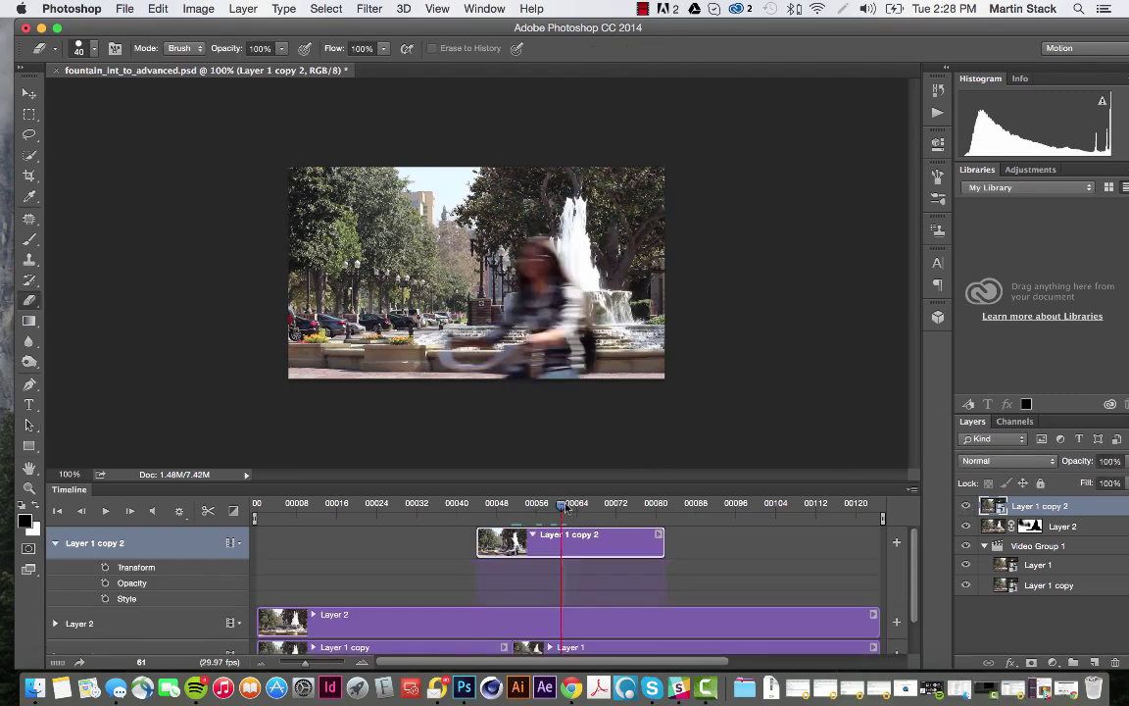
Scrub through the Layer 1 copy 2 clip with the layer shown and hidden to compare the cyclist passing the fountain
left_click_drag(564, 507, 542, 503)
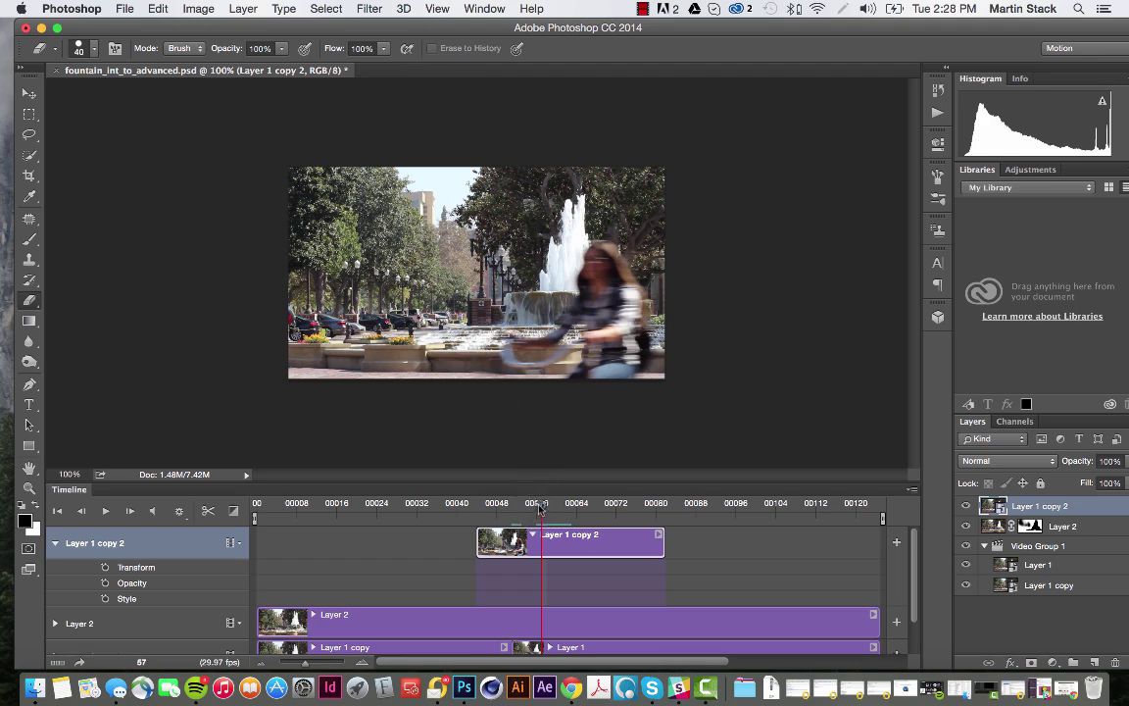
left_click_drag(539, 504, 350, 505)
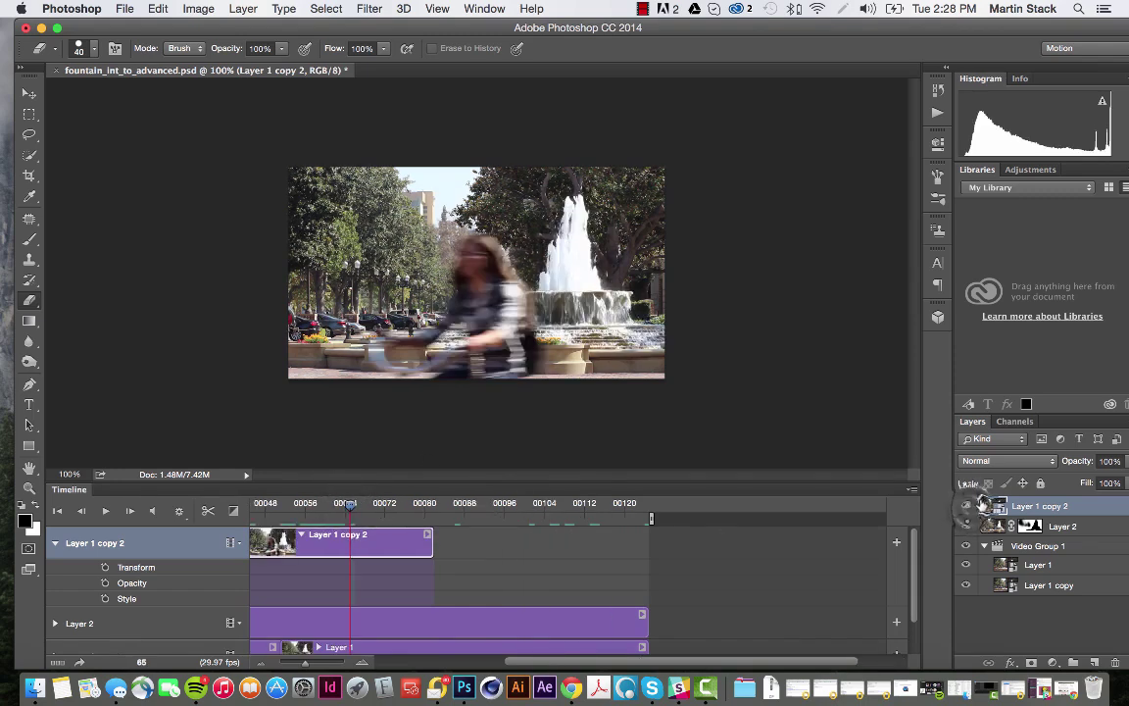
left_click(966, 506)
left_click_drag(350, 503, 315, 504)
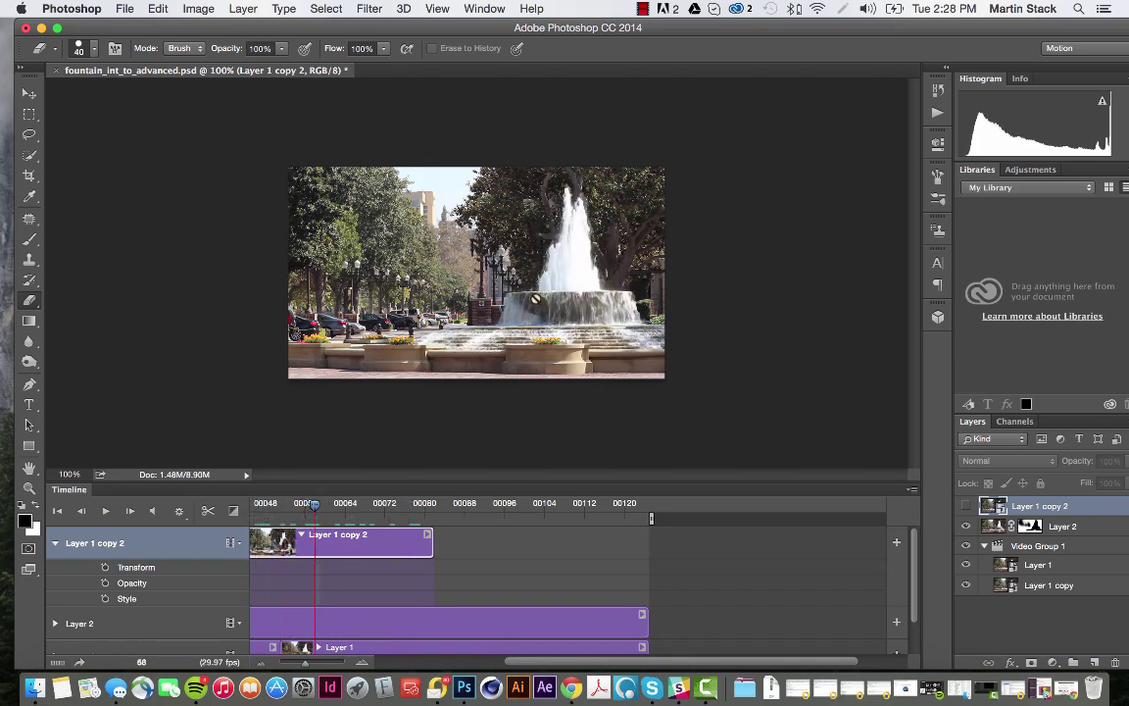
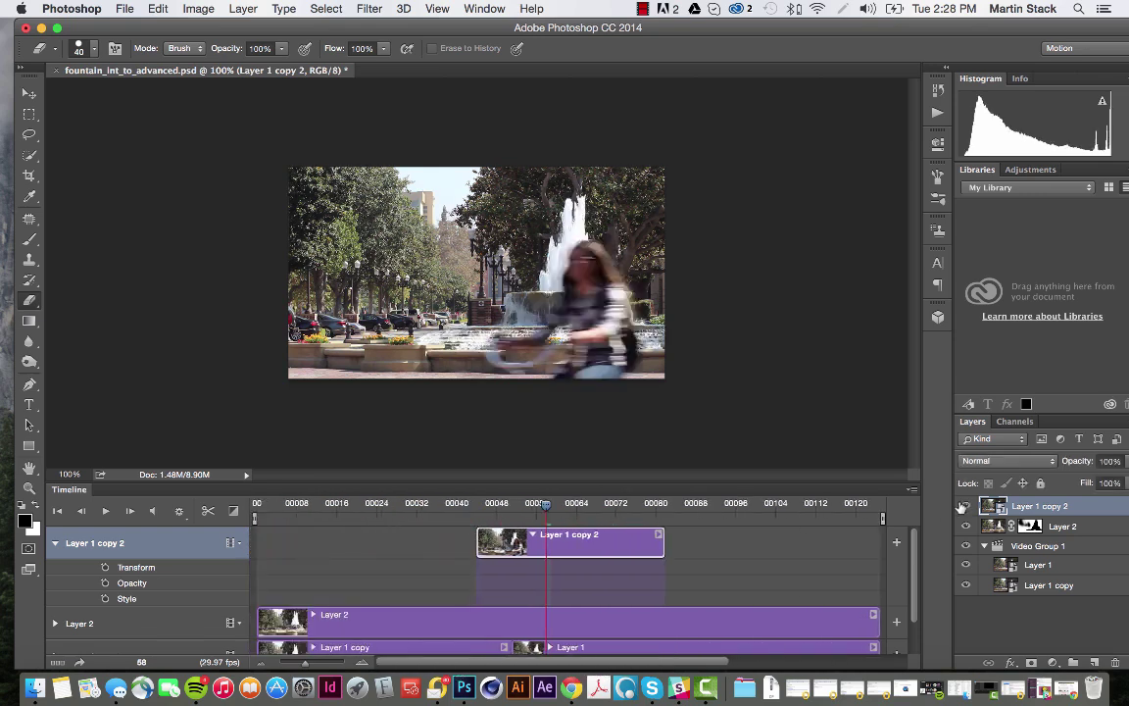
Enable onion skins for the timeline
left_click(178, 511)
right_click(1032, 510)
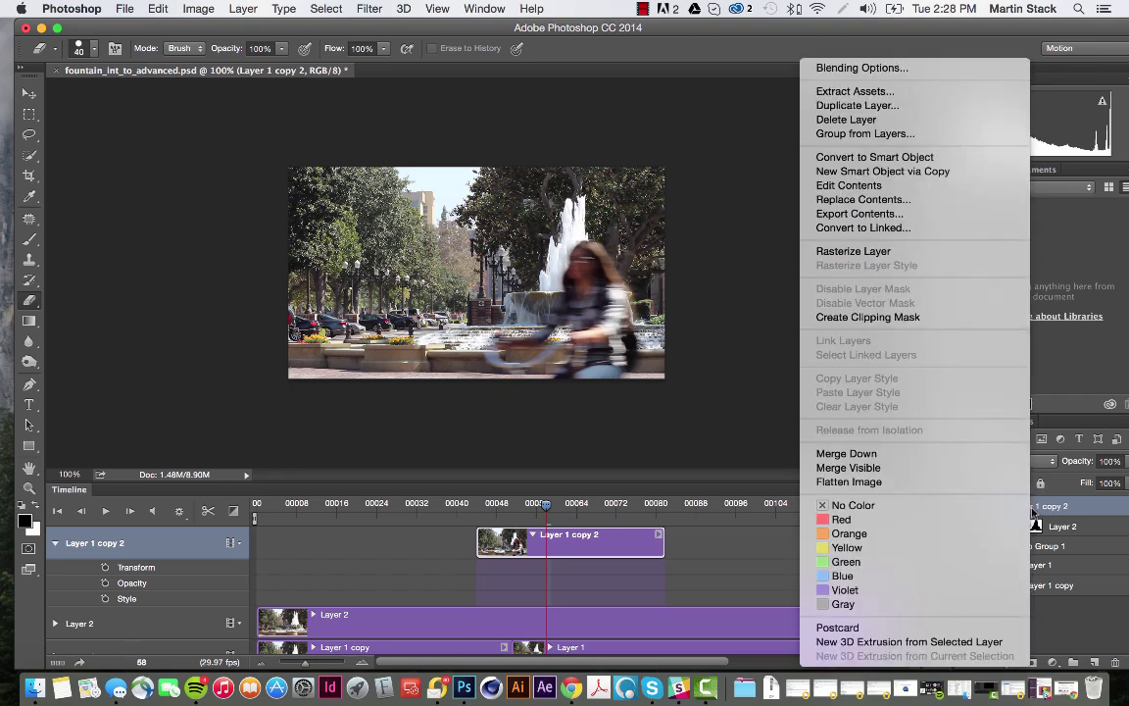
key("Escape")
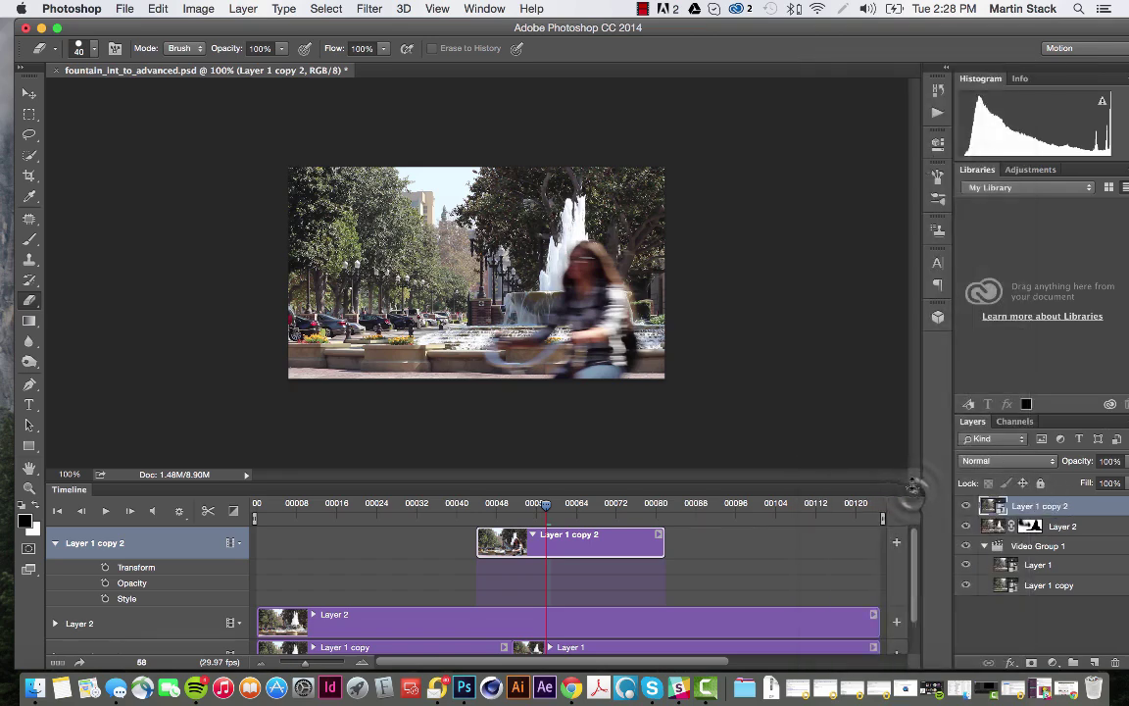
left_click(908, 487)
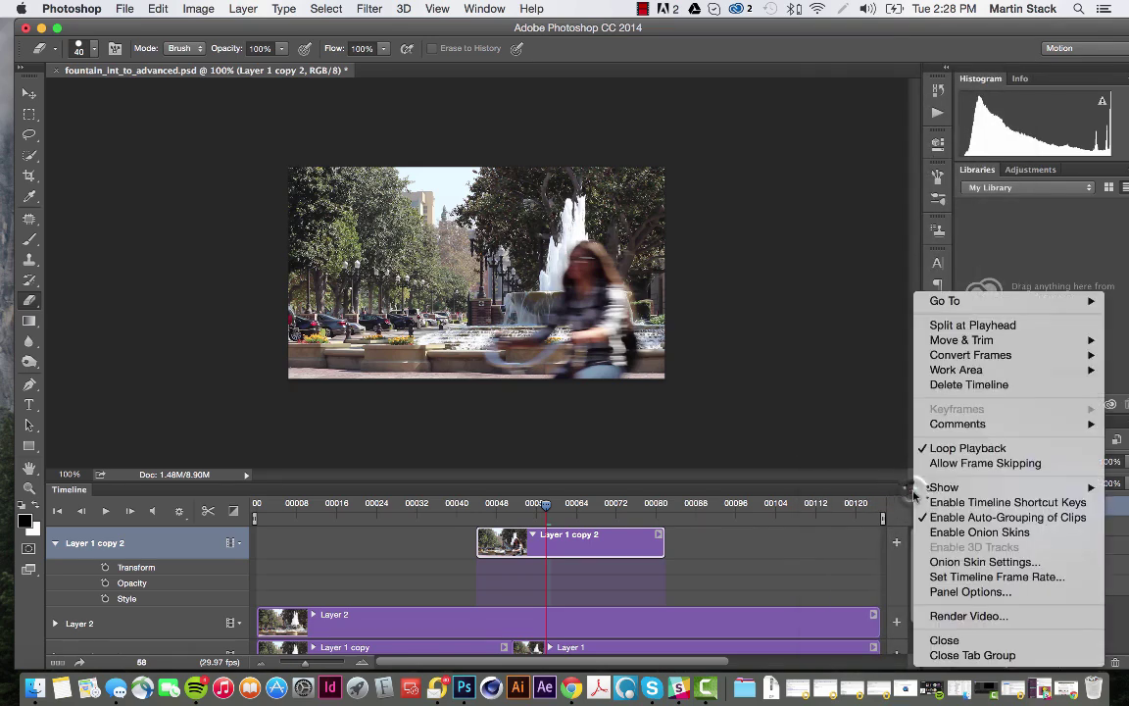
left_click(948, 532)
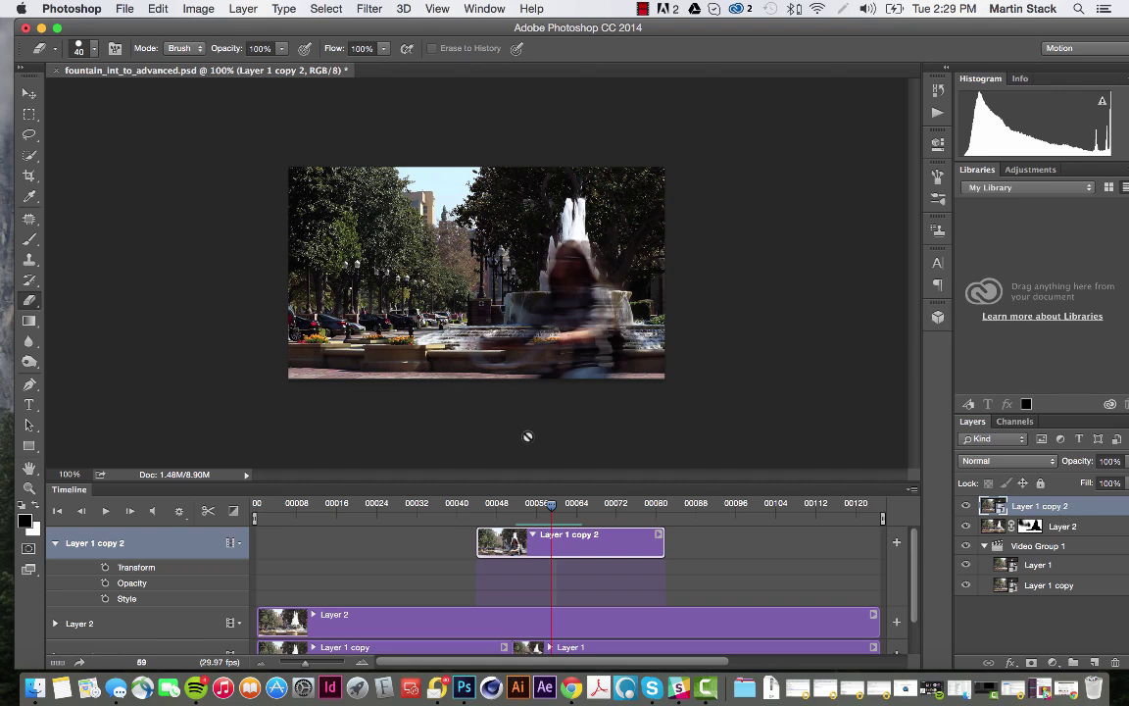
Draw a closed Pen tool path around the cyclist at frame 62 and make it a vector mask on Layer 1 copy 2
mouse_move(551, 507)
left_mouse_down()
mouse_move(502, 509)
mouse_move(591, 504)
mouse_move(569, 506)
left_mouse_up()
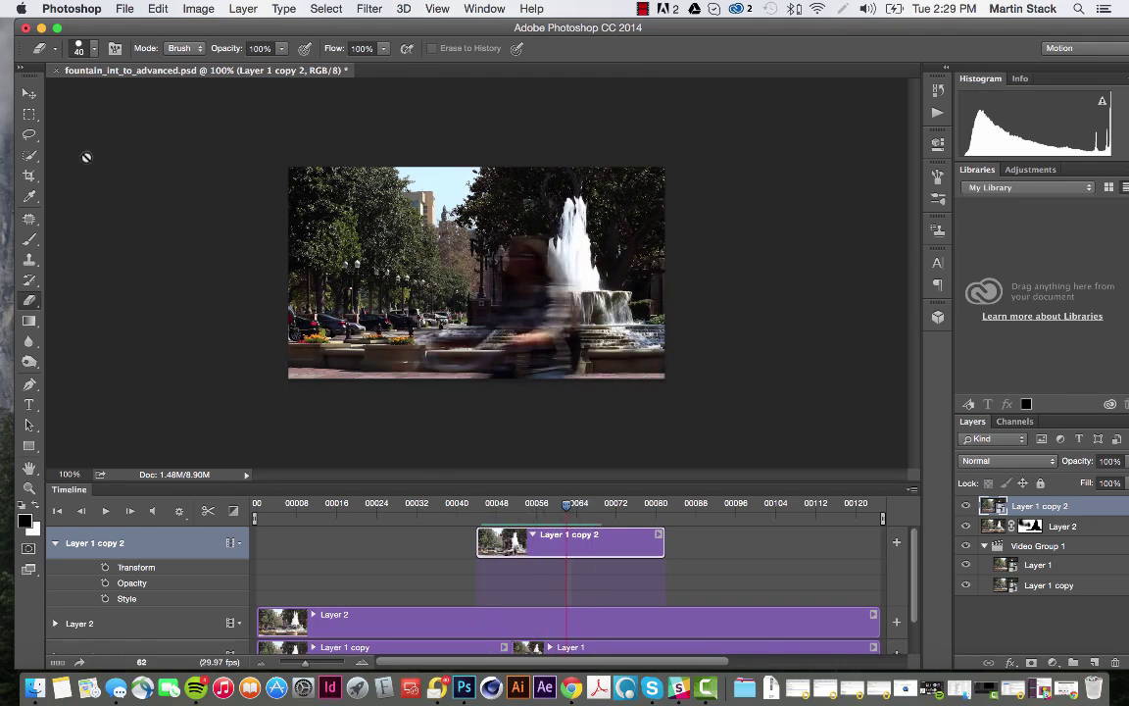
key("p")
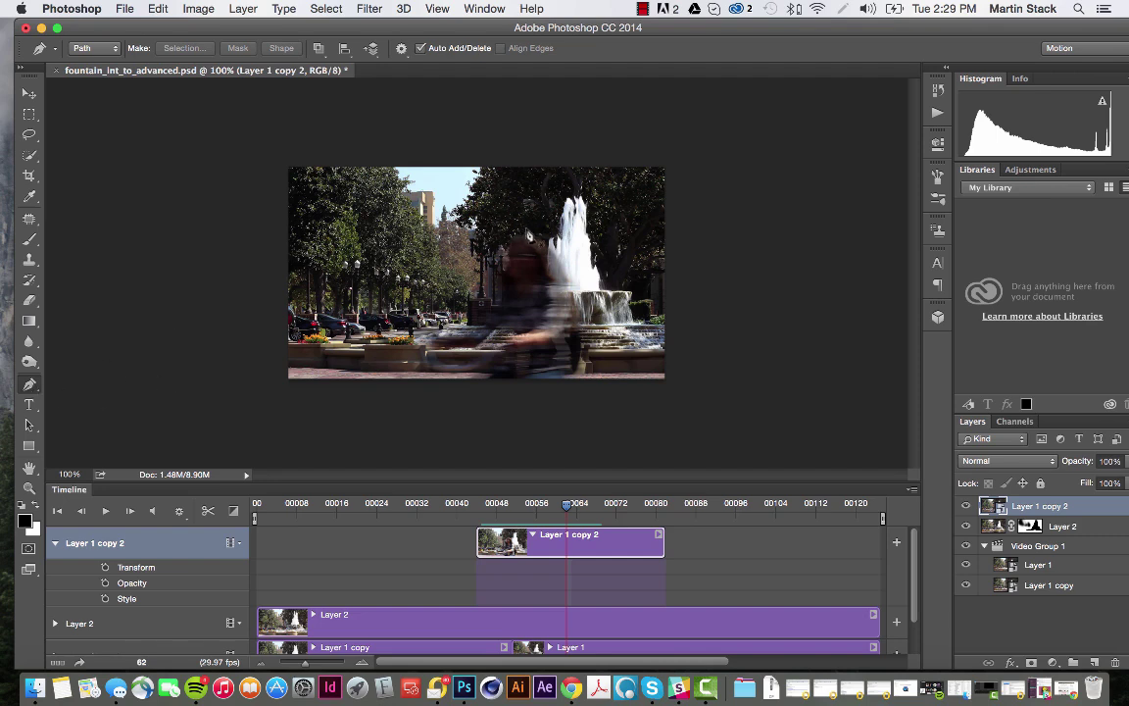
left_click(498, 238)
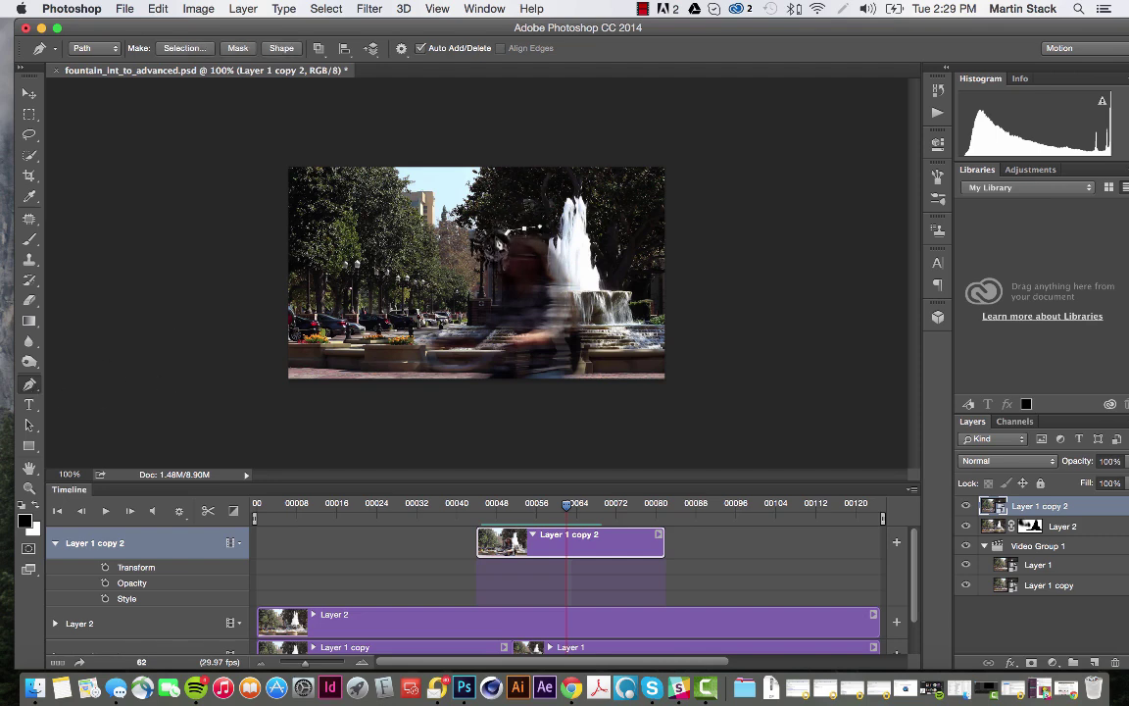
left_click(489, 269)
left_click_drag(482, 302, 447, 325)
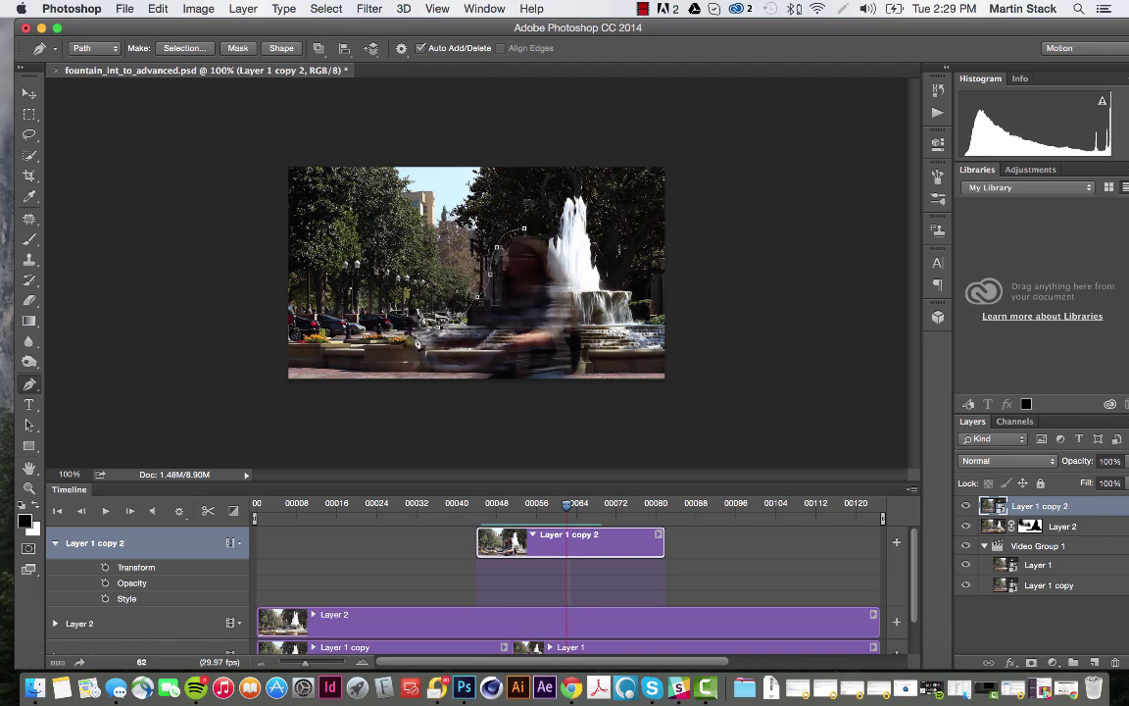
left_click_drag(416, 377, 432, 398)
left_click_drag(532, 393, 601, 355)
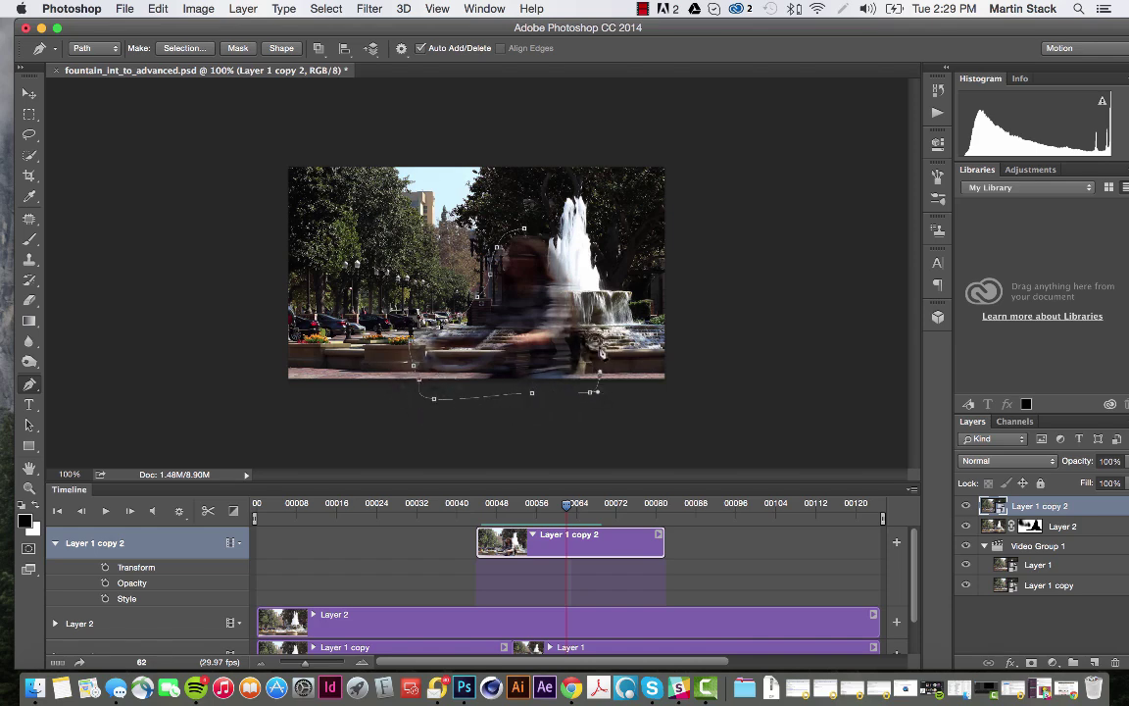
left_click_drag(582, 274, 548, 236)
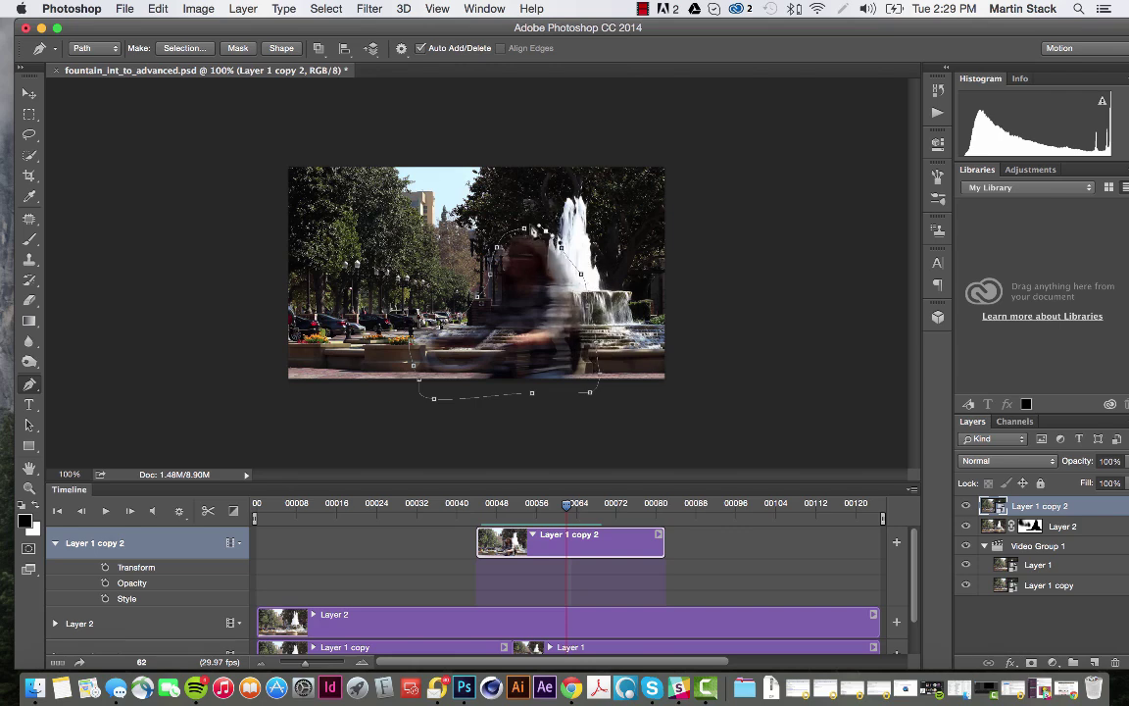
left_click(524, 229)
left_click(238, 48)
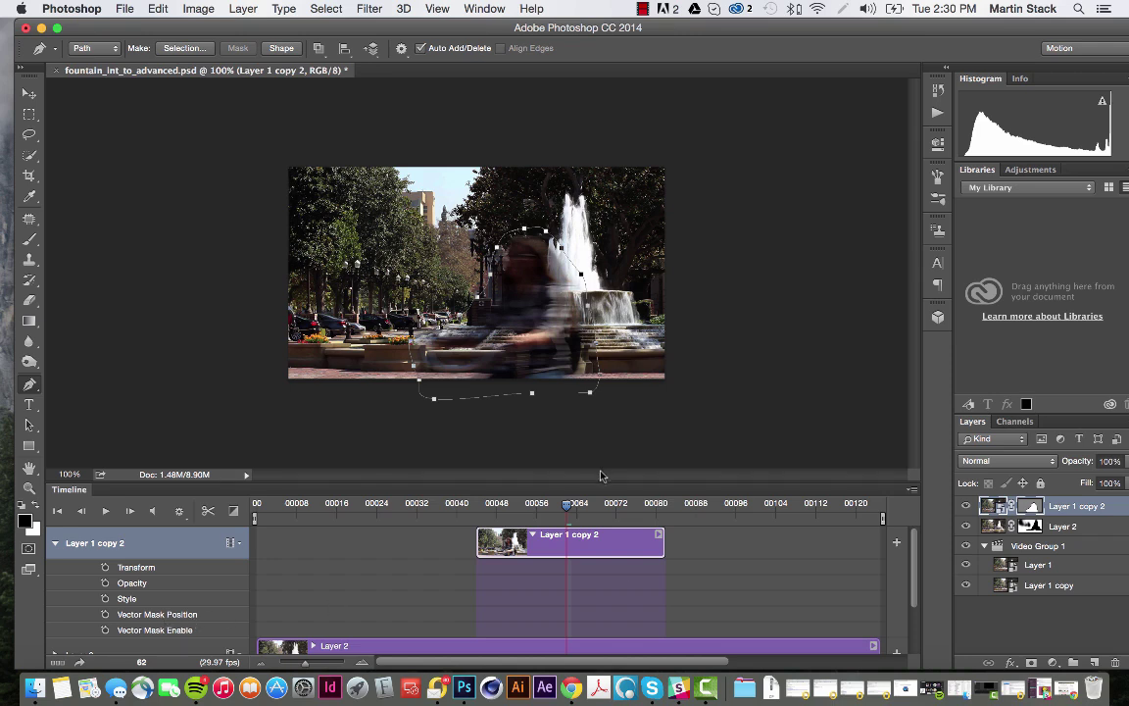
At frame 44, move the vector mask path past the image's right edge and start keyframing its Vector Mask Position
left_click_drag(566, 506, 475, 504)
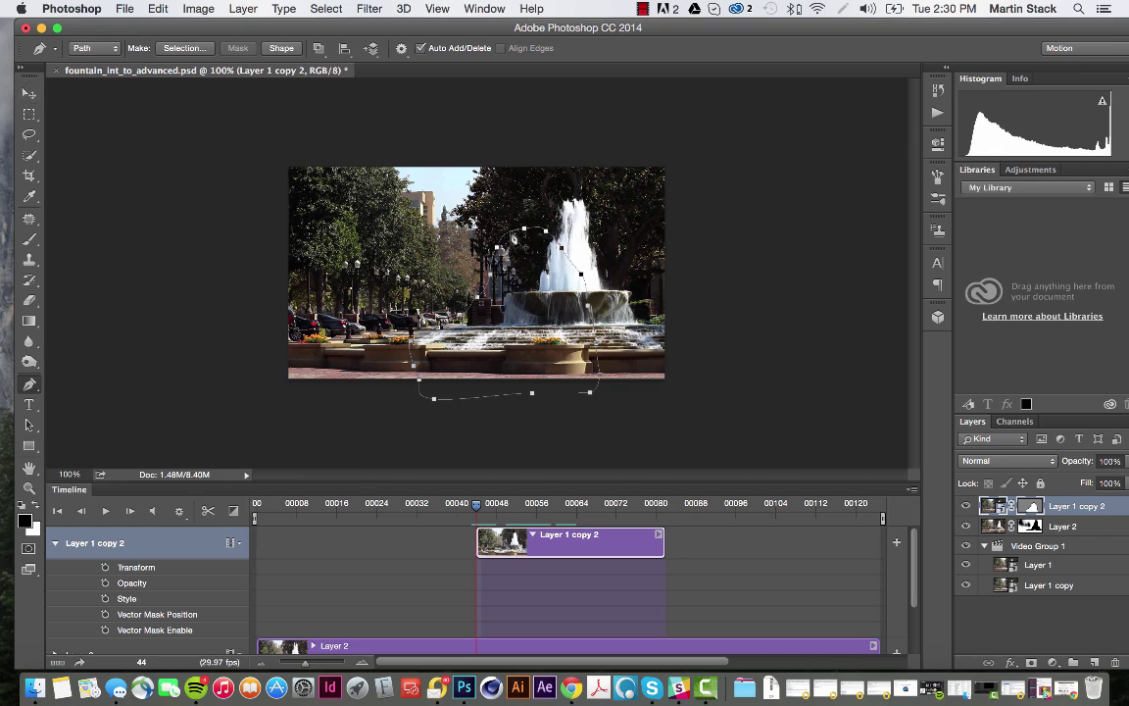
left_click(29, 426)
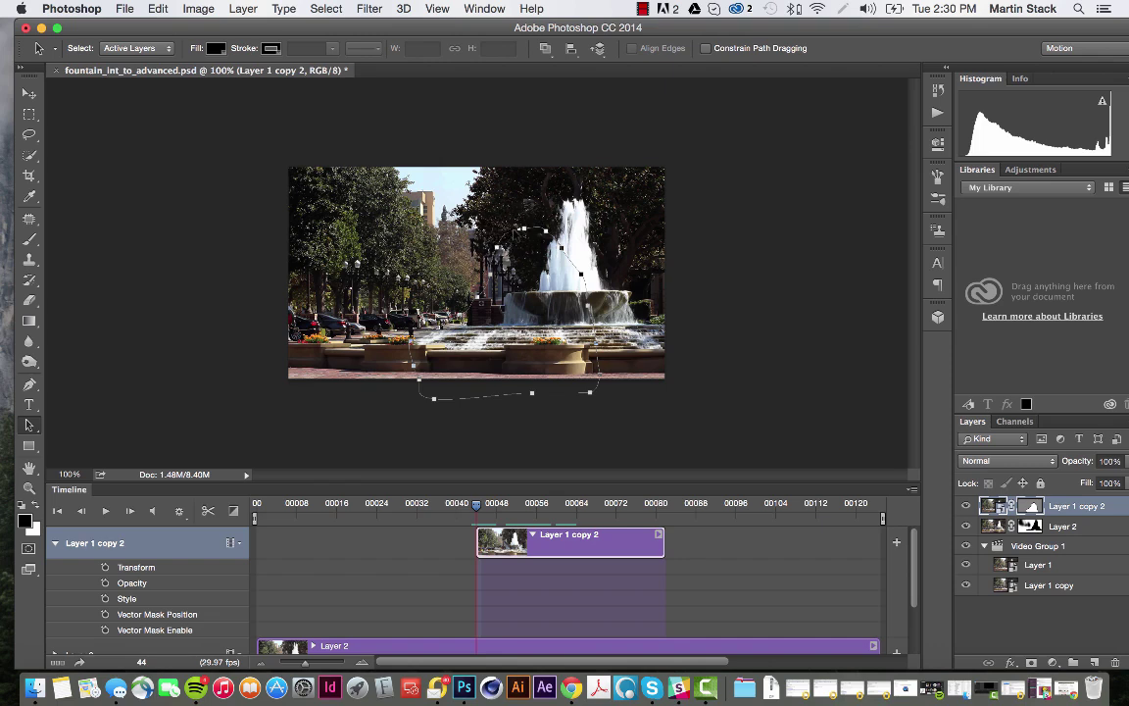
left_click_drag(469, 207, 729, 214)
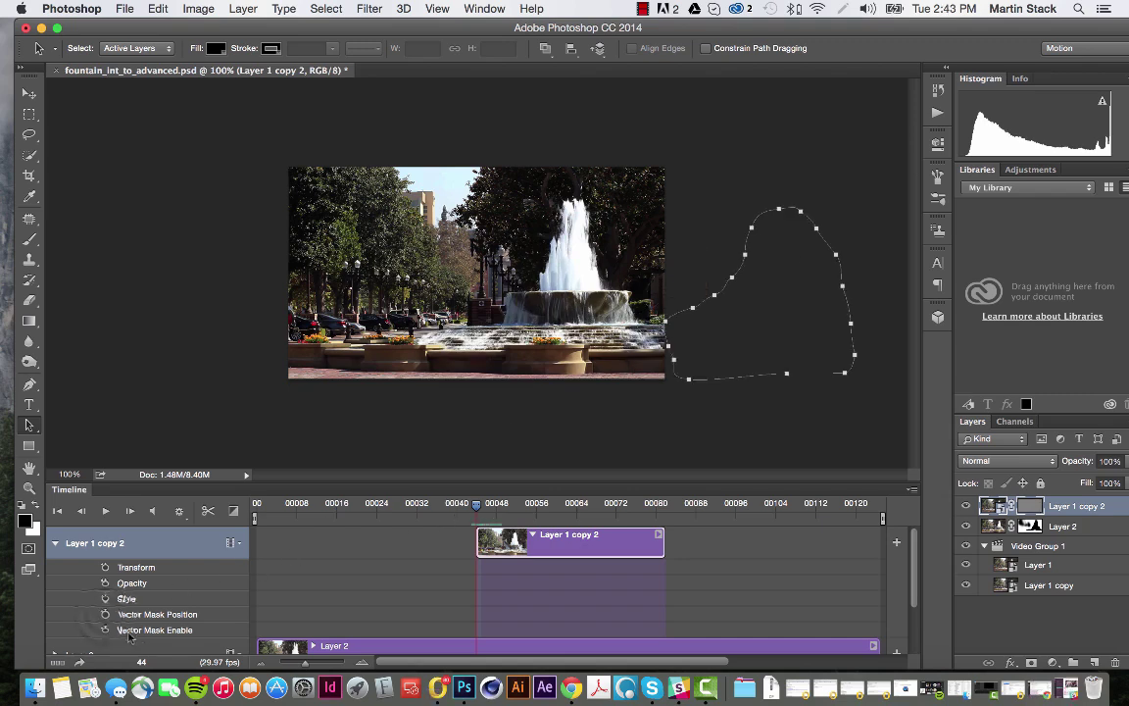
left_click(105, 614)
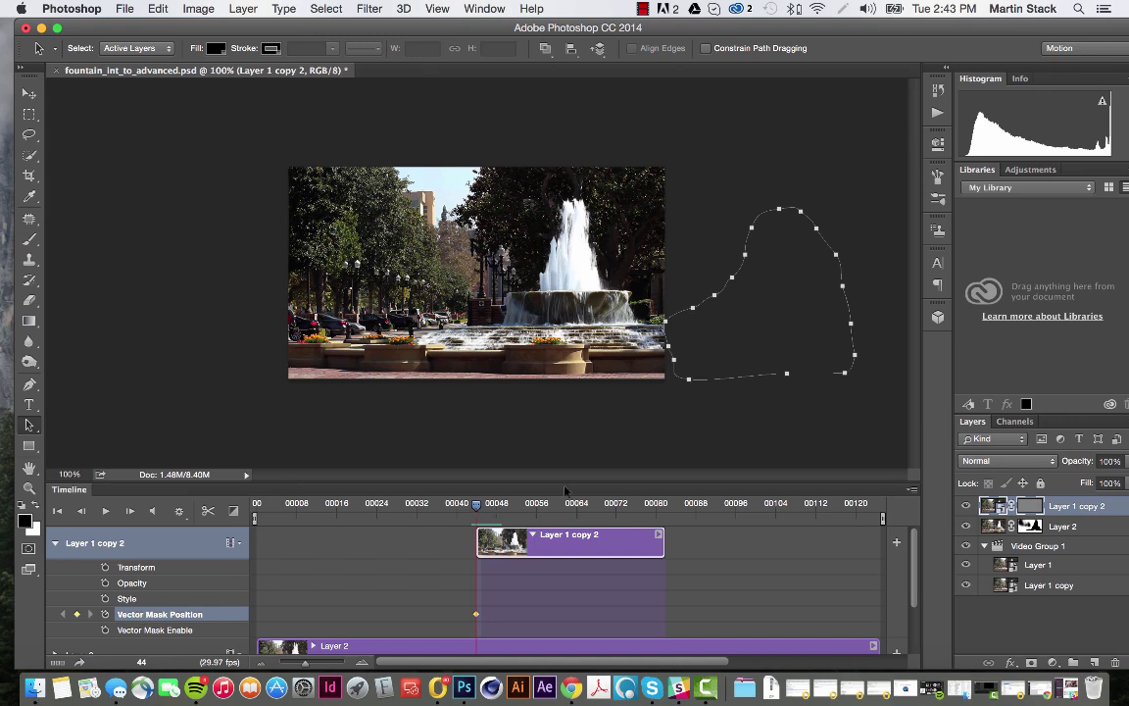
left_click_drag(740, 266, 721, 271)
At frame 58, reposition the vector mask path over the cyclist to keyframe its position
left_click(478, 506)
left_click_drag(478, 508, 547, 511)
left_click_drag(704, 275, 612, 279)
left_click(580, 271)
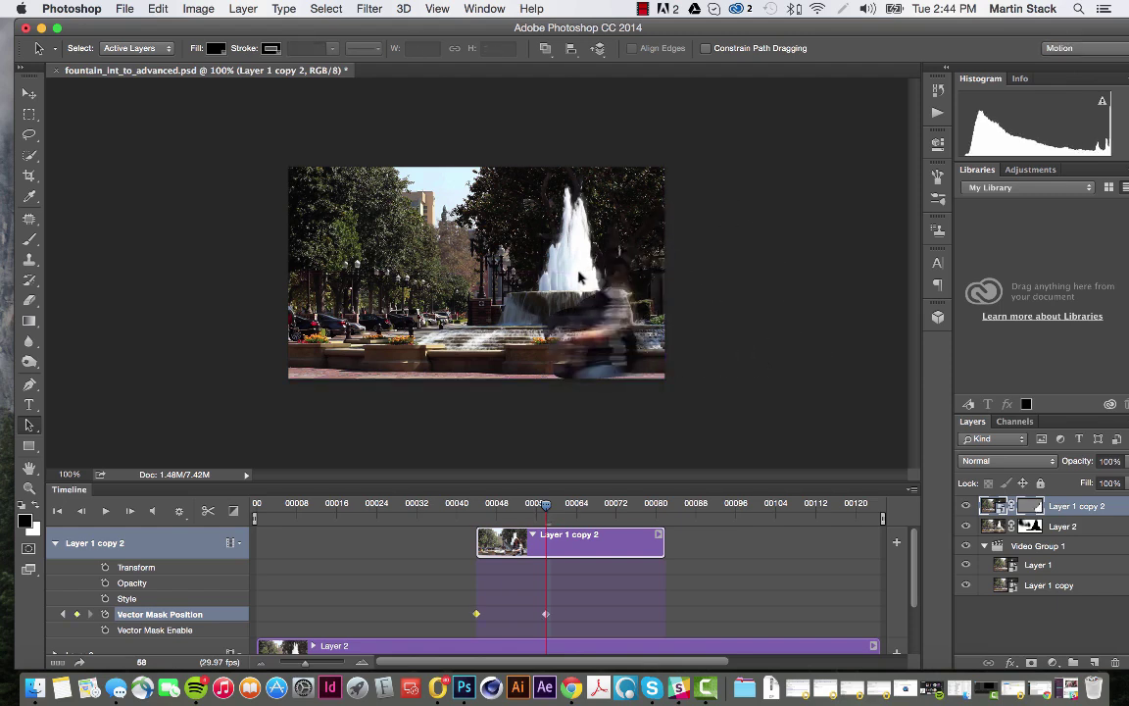
left_click(622, 252)
left_click_drag(619, 276, 529, 280)
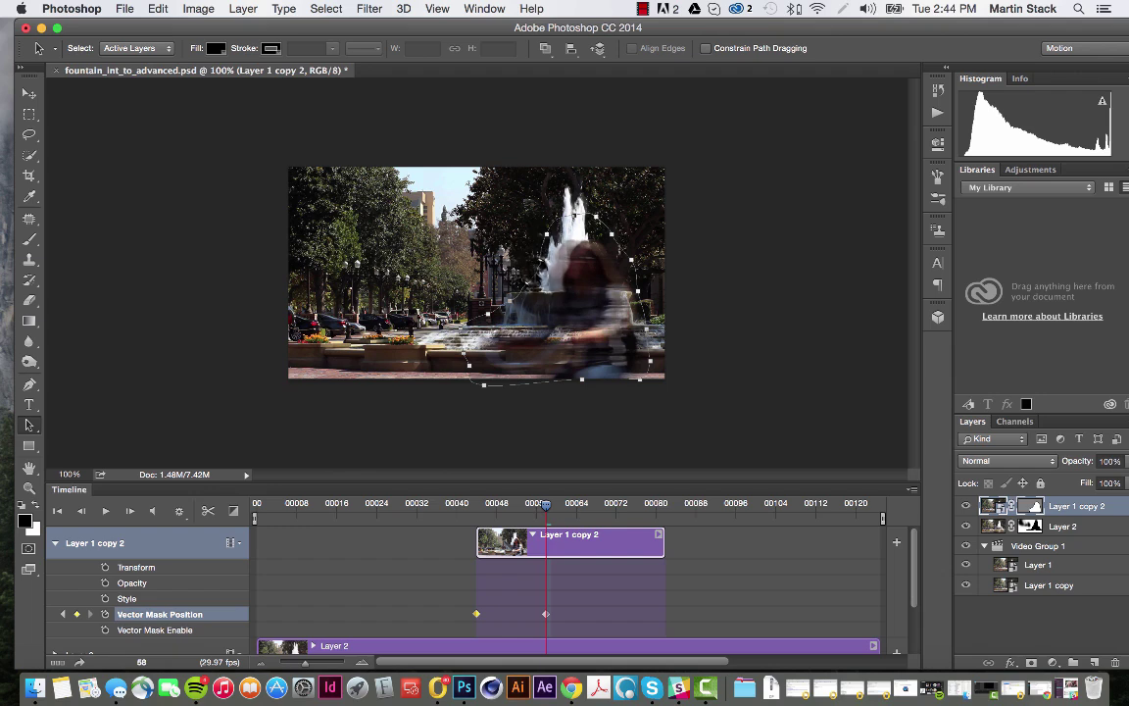
mouse_move(536, 281)
left_mouse_down()
mouse_move(539, 296)
mouse_move(541, 281)
left_mouse_up()
At frames 64 and 70, reposition the vector mask path over the cyclist to keyframe its position
left_click_drag(546, 506, 577, 503)
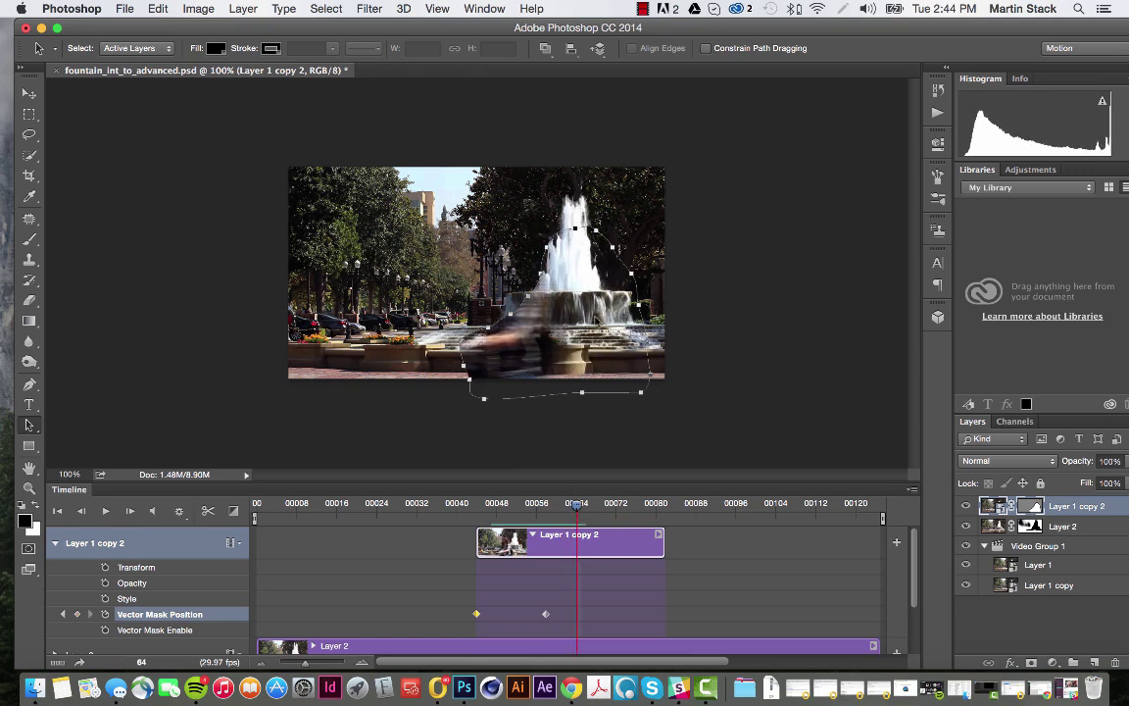
left_click_drag(536, 263, 465, 265)
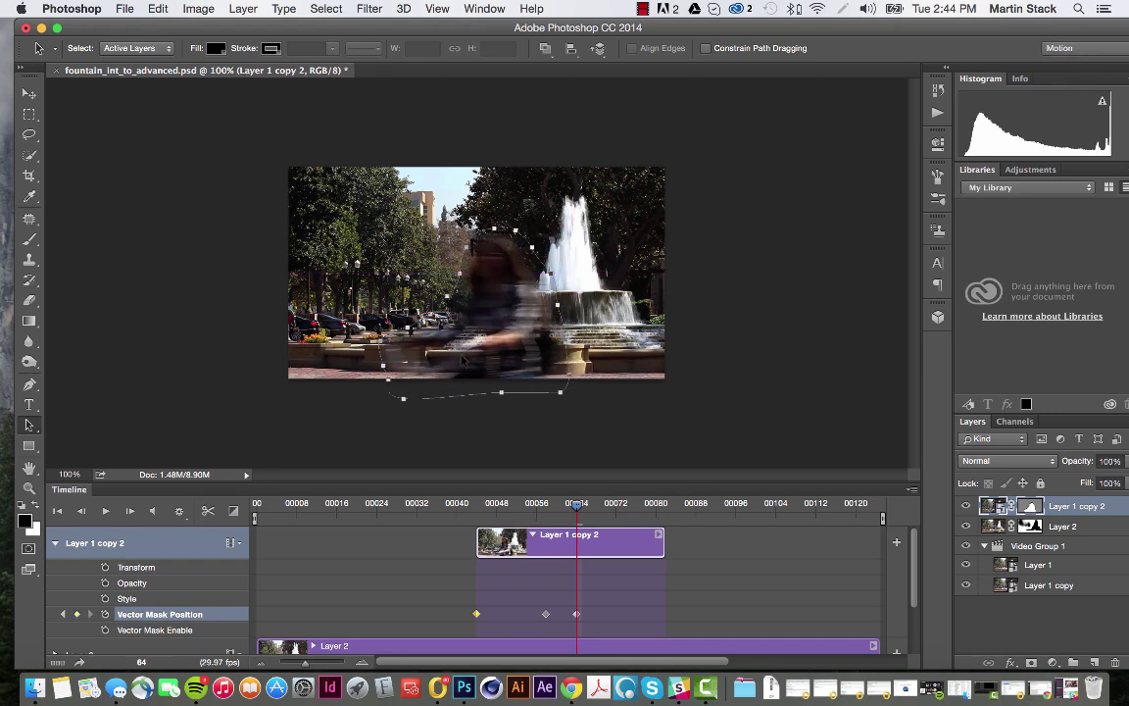
left_click_drag(577, 505, 602, 506)
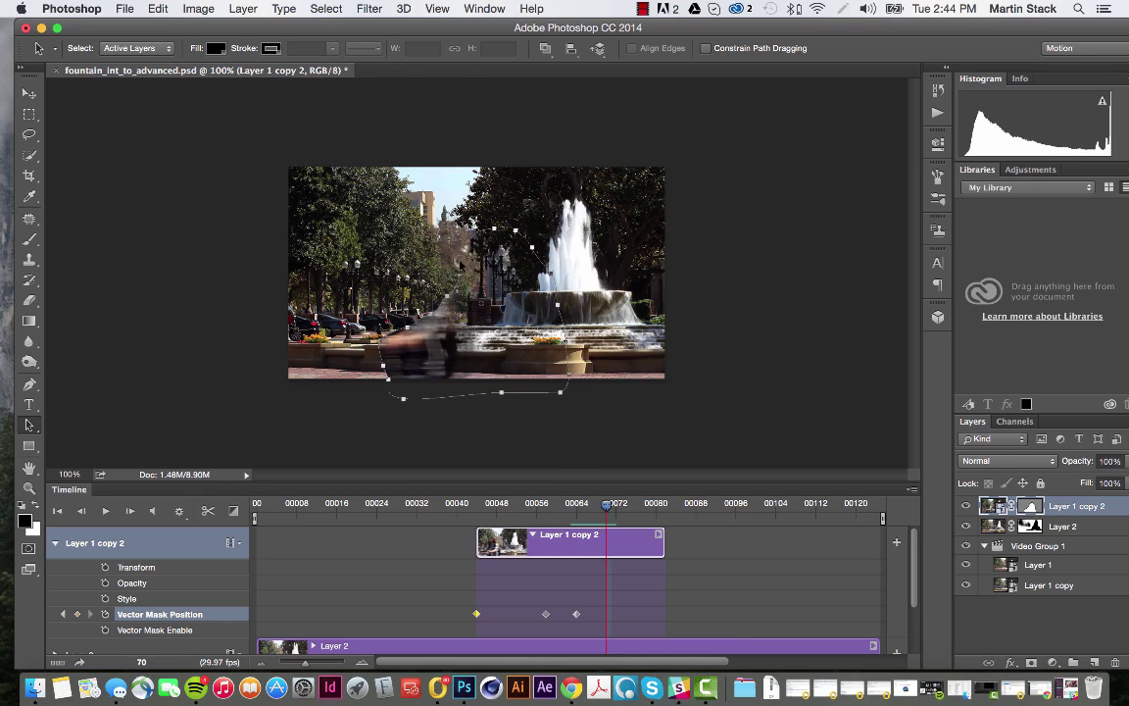
left_click_drag(455, 265, 358, 252)
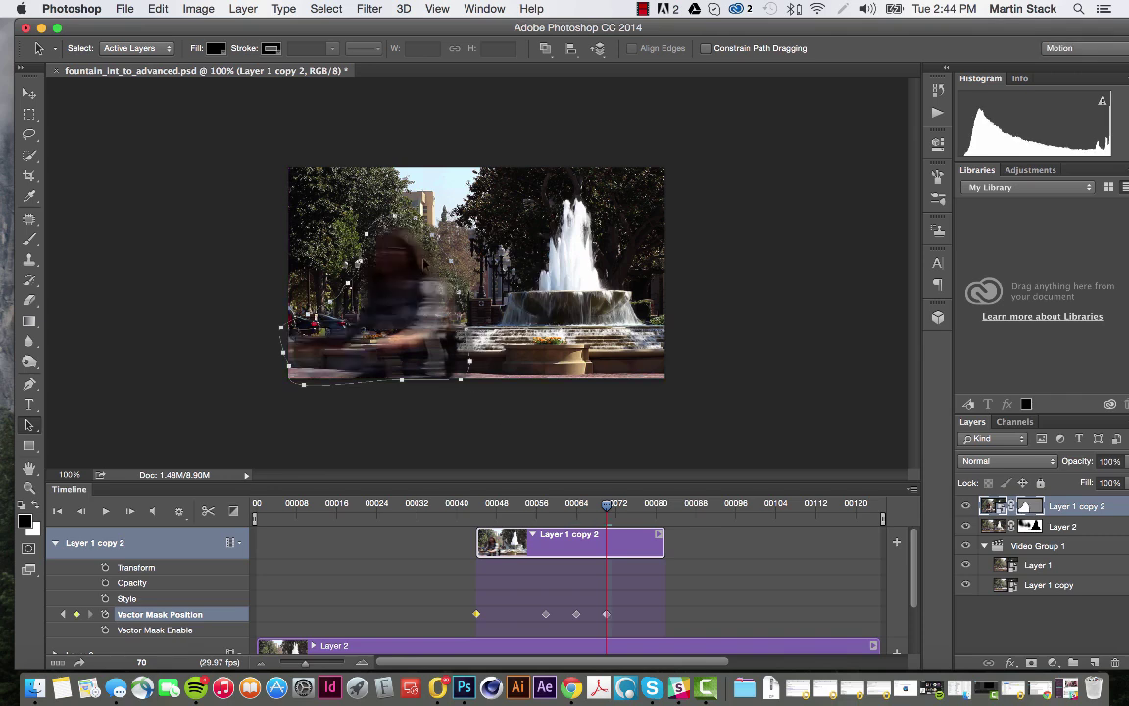
At frames 74 and 78, shift the vector mask path to follow the cyclist out past the image's left edge, keyframing each position
left_click_drag(607, 504, 626, 504)
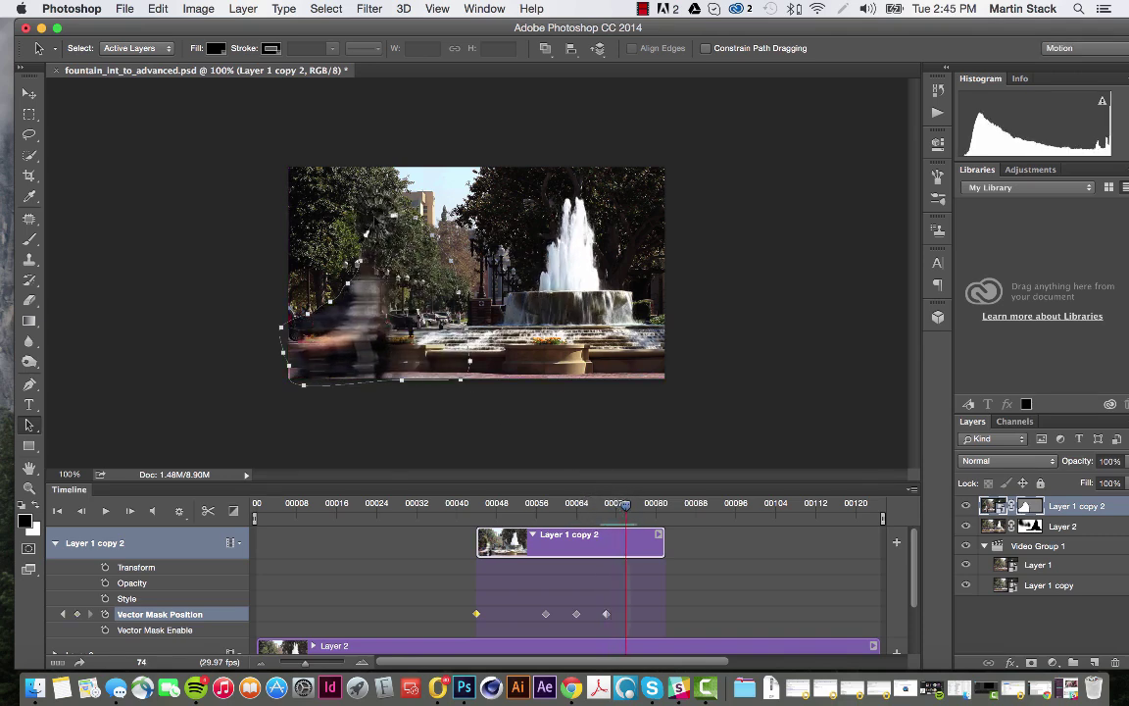
left_click_drag(372, 223, 317, 211)
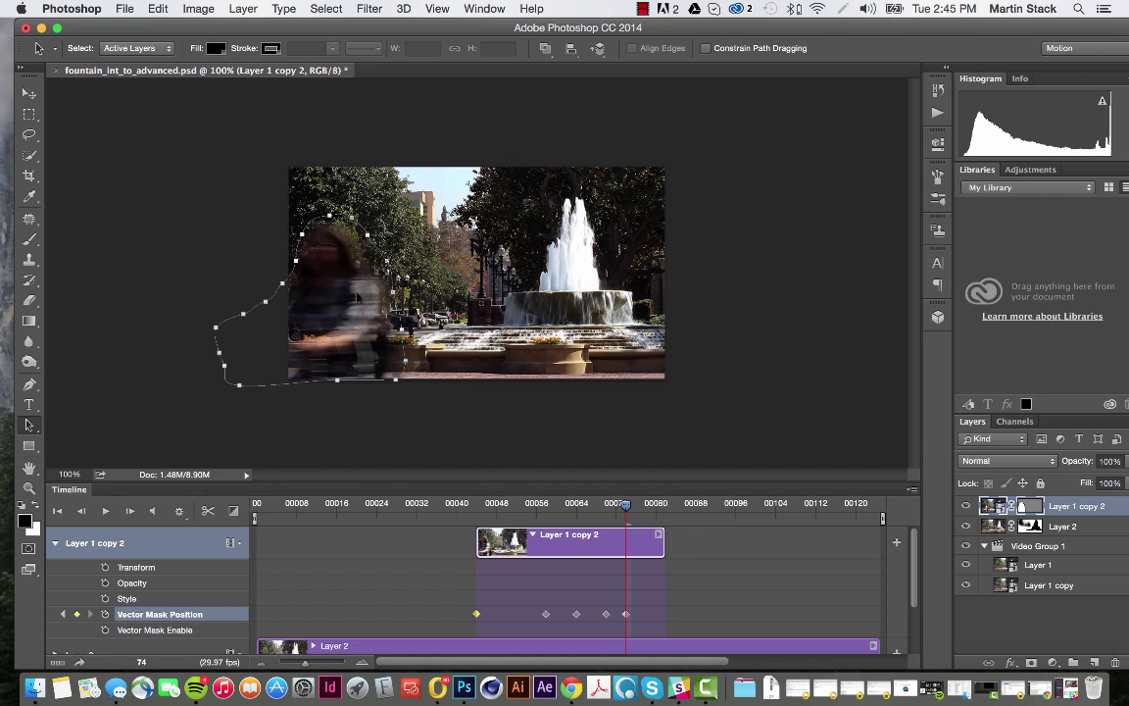
left_click_drag(625, 507, 646, 505)
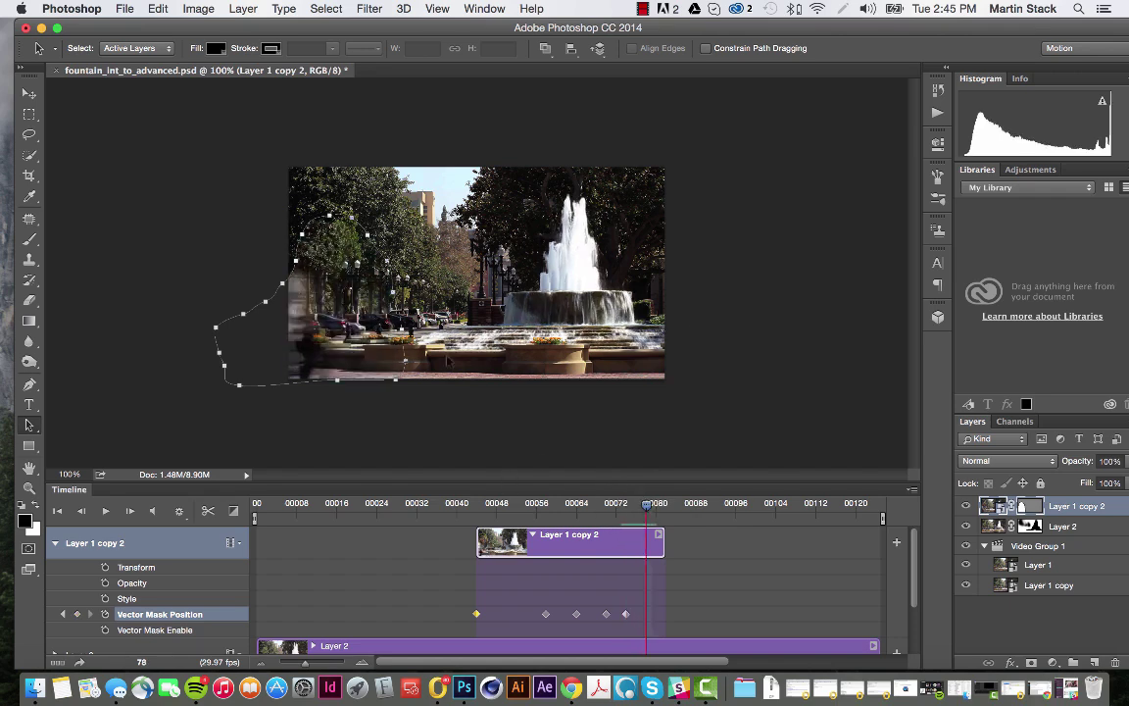
left_click_drag(309, 228, 245, 228)
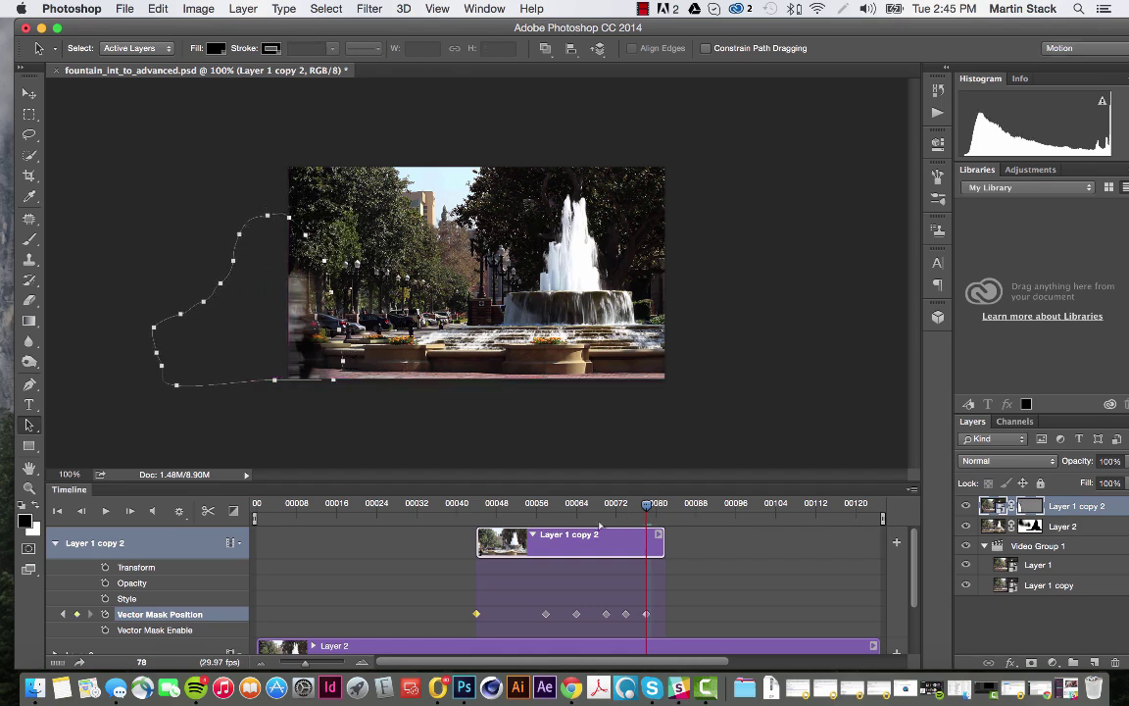
At frame 81, move the vector mask path farther beyond the image's left edge to keyframe its final position
left_click_drag(647, 504, 662, 504)
left_click(250, 218)
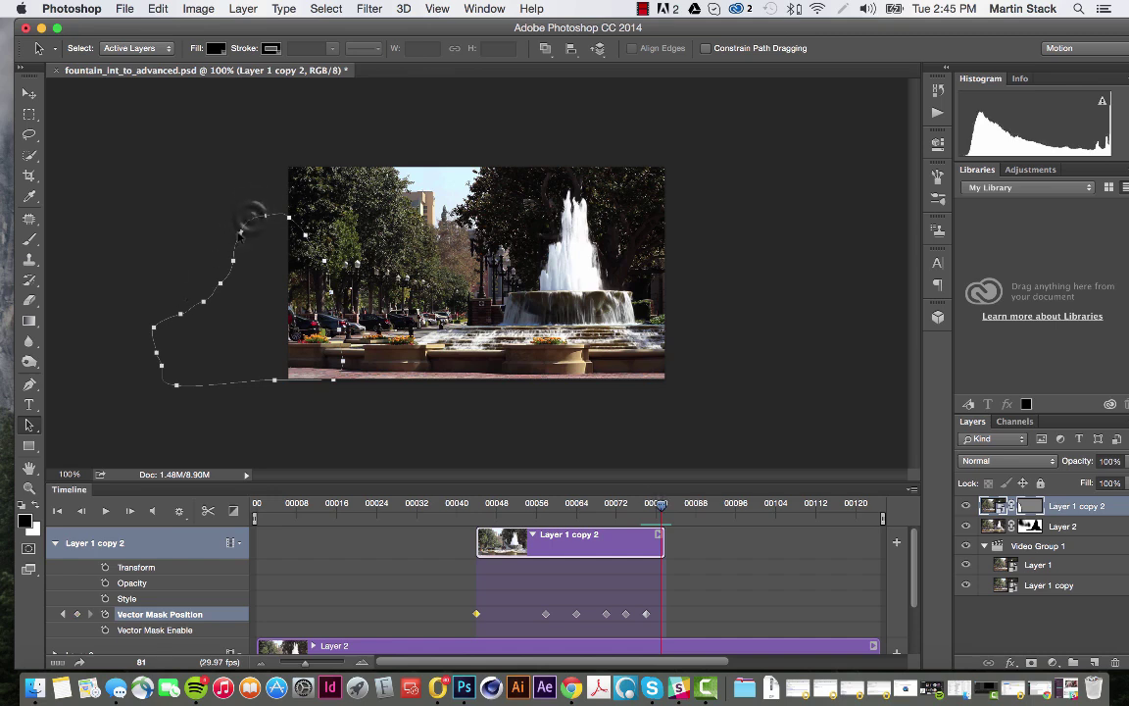
left_click_drag(252, 220, 190, 232)
Play back the timeline from just before the Layer 1 copy 2 clip to review the mask following the cyclist
left_click_drag(661, 504, 451, 505)
key("space")
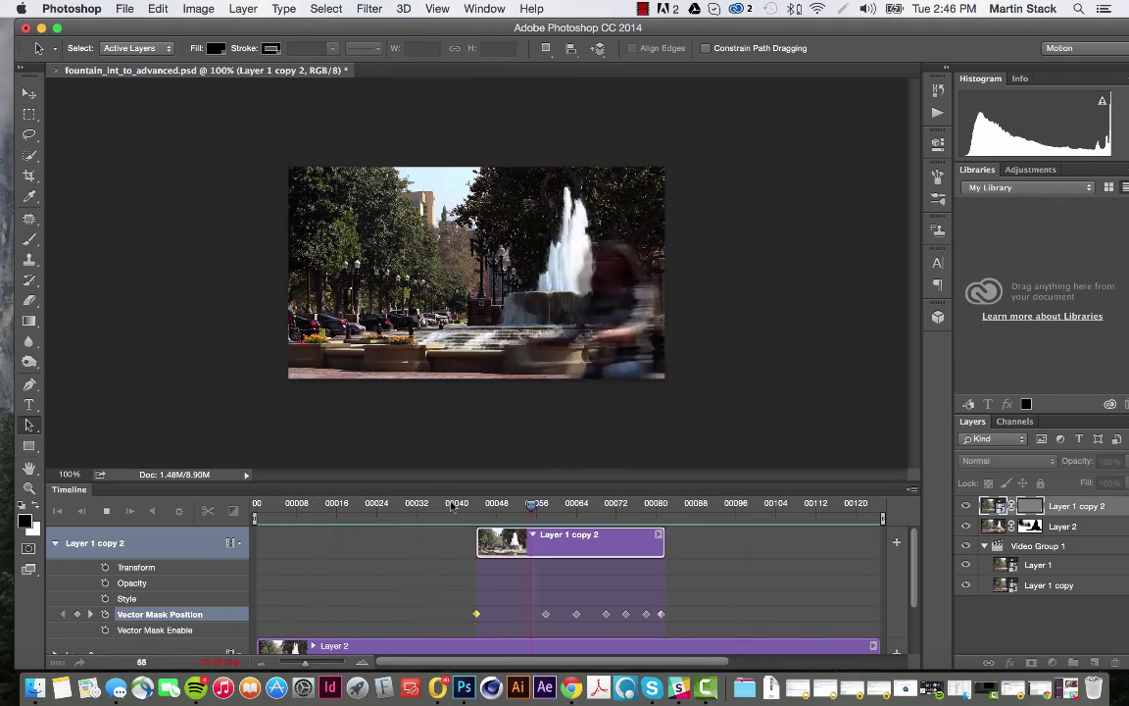
key("space")
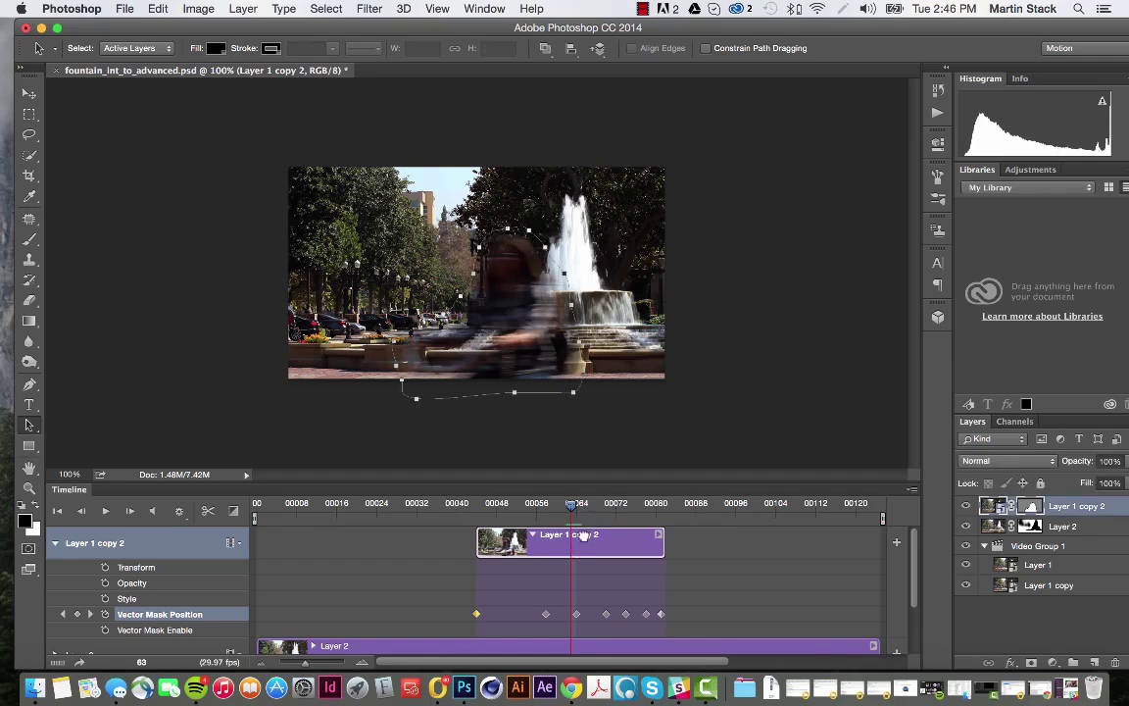
Shift the Layer 1 copy 2 clip and its mask keyframes one frame later, checking the mask at frame 59
left_click_drag(598, 534, 583, 535)
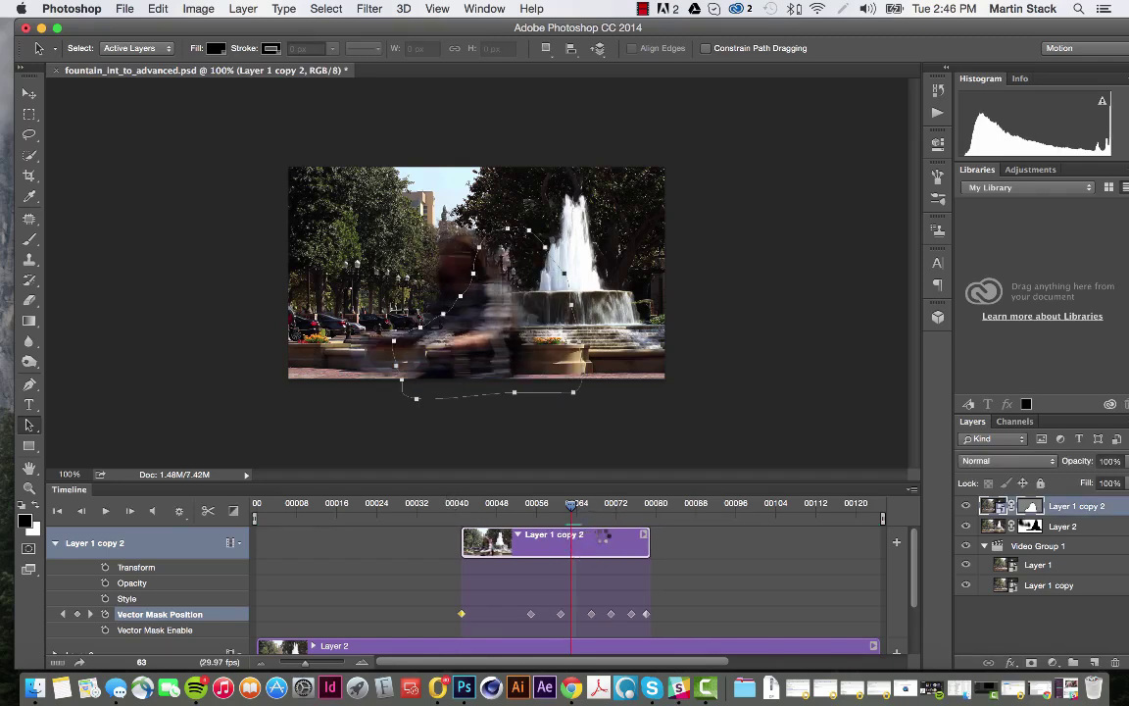
key("super+z")
left_click_drag(572, 504, 516, 507)
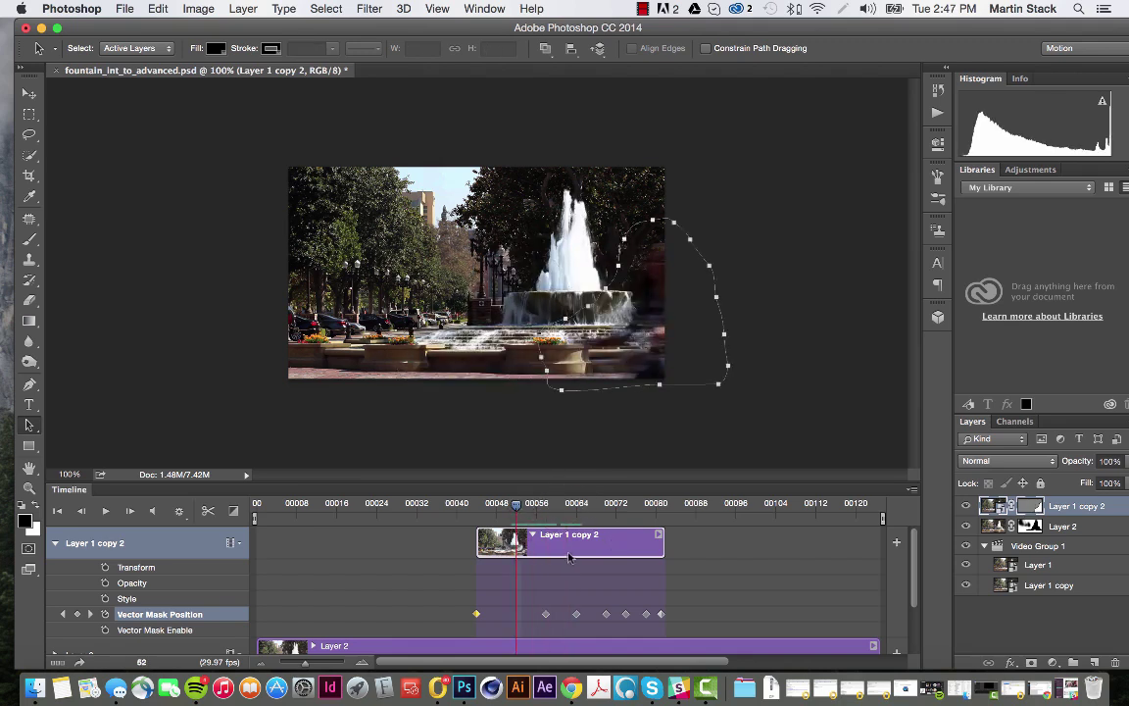
mouse_move(590, 549)
left_mouse_down()
mouse_move(627, 549)
mouse_move(592, 545)
mouse_move(610, 546)
left_mouse_up()
scroll(608, 549, "up", 3)
left_click(523, 505)
left_click_drag(527, 511, 552, 506)
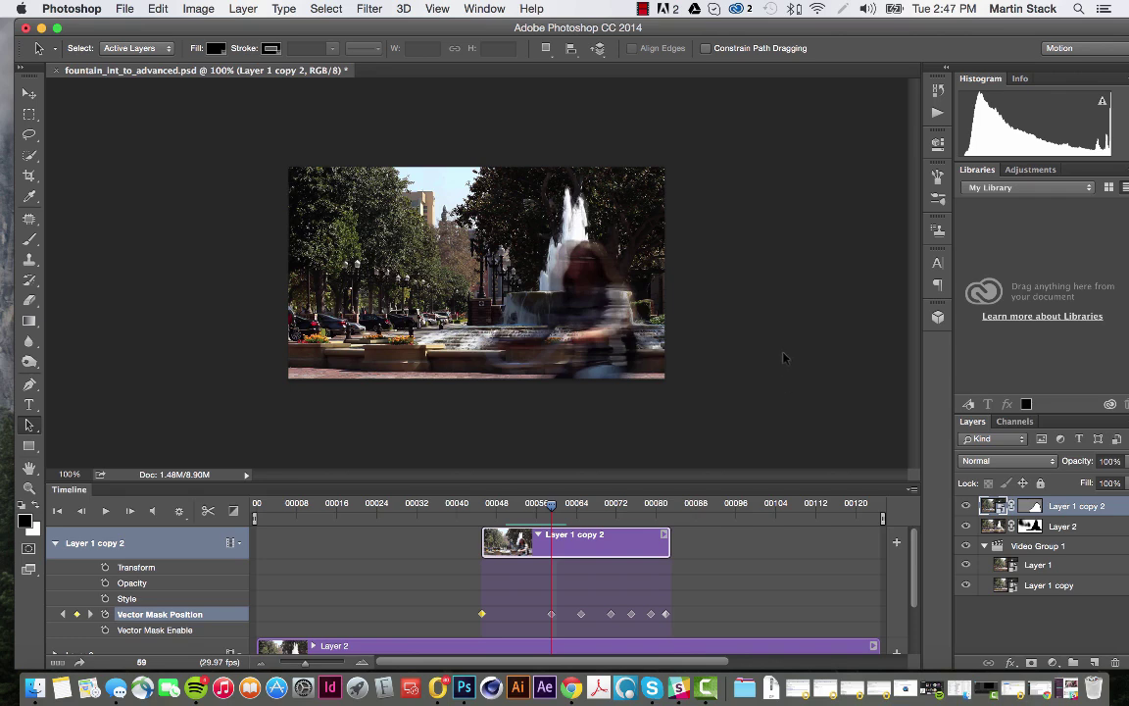
Disable onion skins for the timeline and play back the composite to review it
key("space")
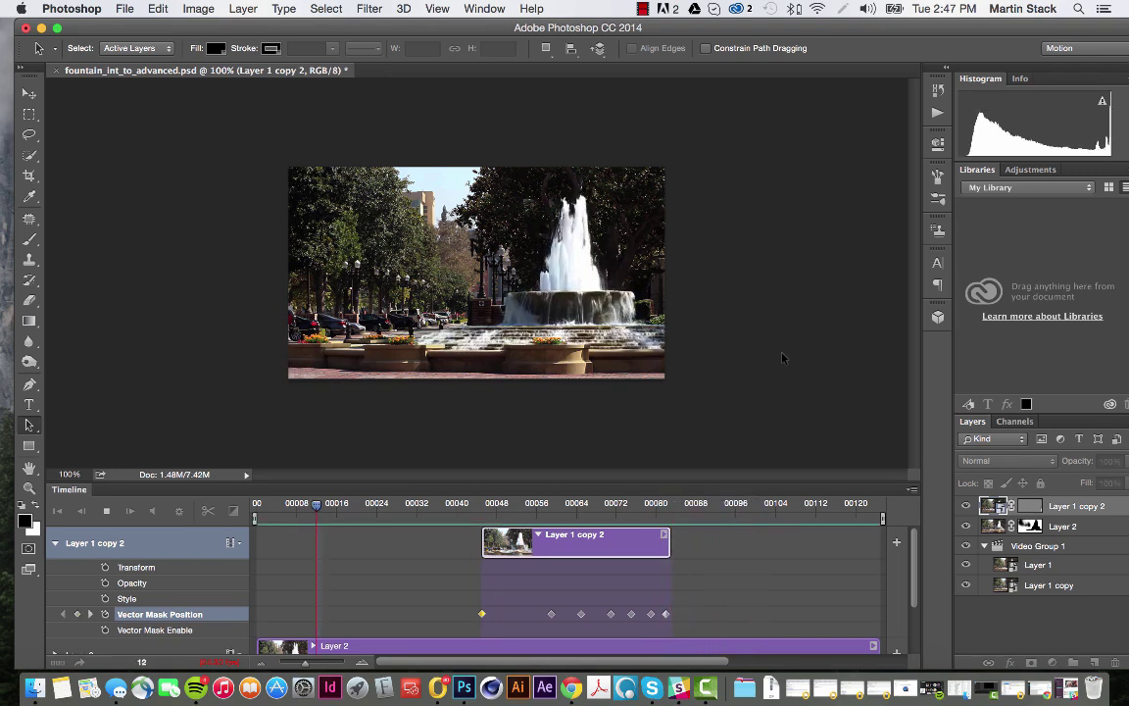
key("space")
right_click(986, 506)
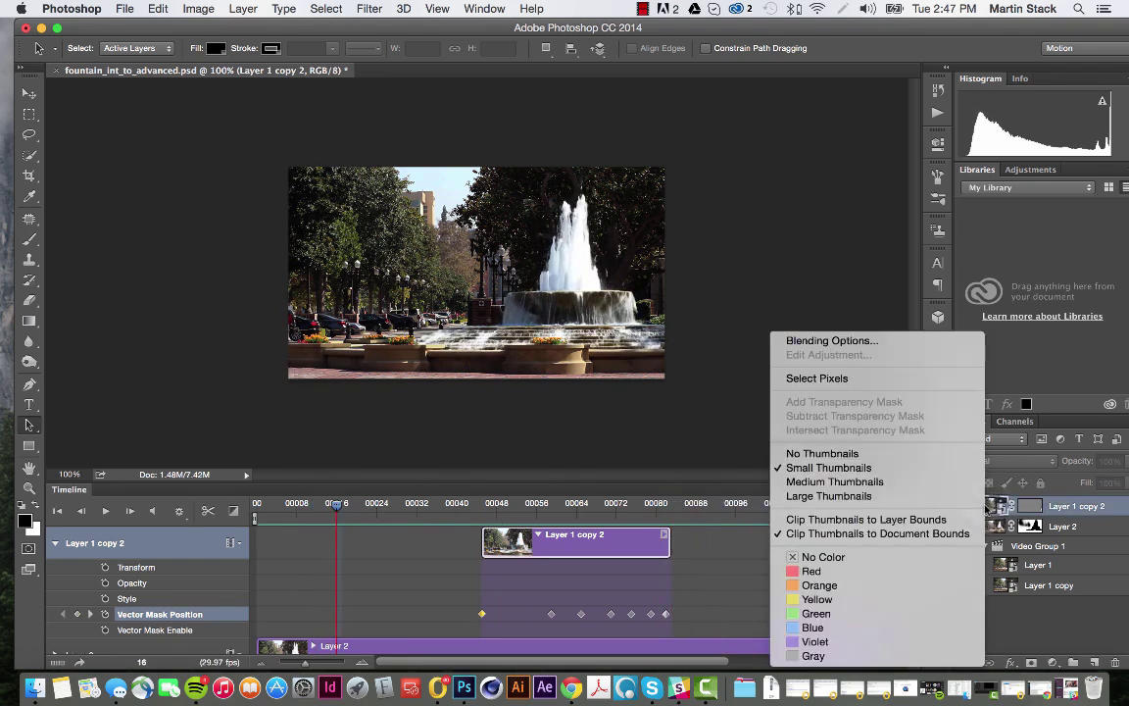
left_click(913, 495)
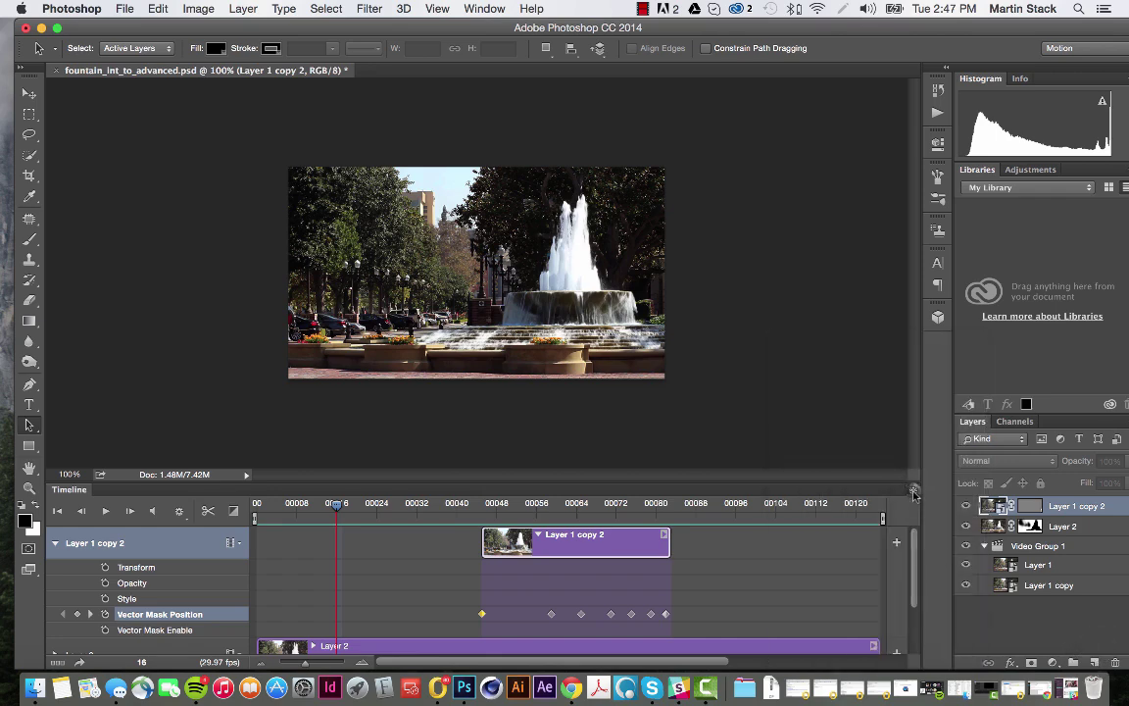
left_click(914, 492)
left_click(924, 535)
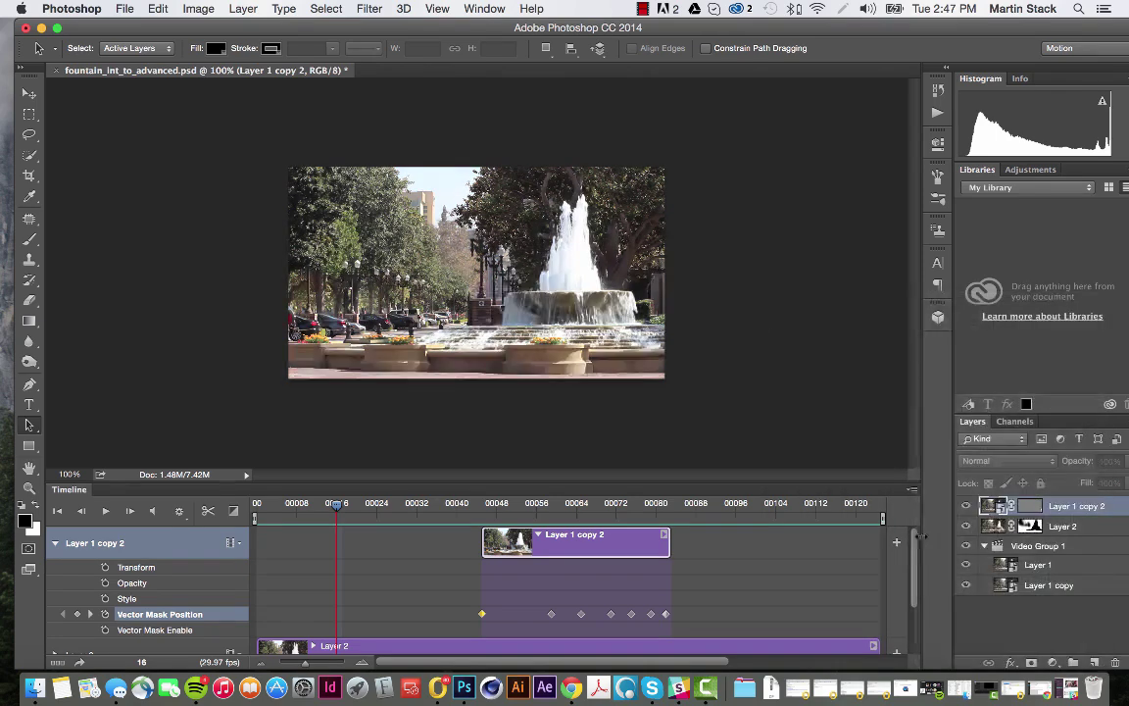
key("space")
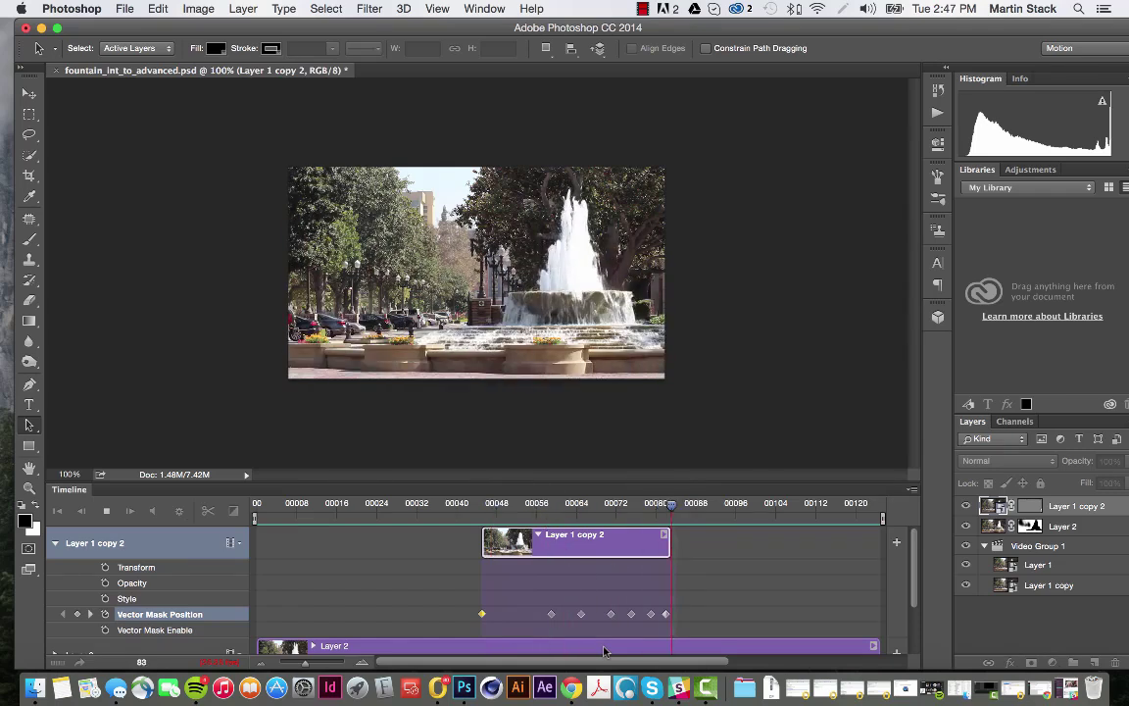
key("space")
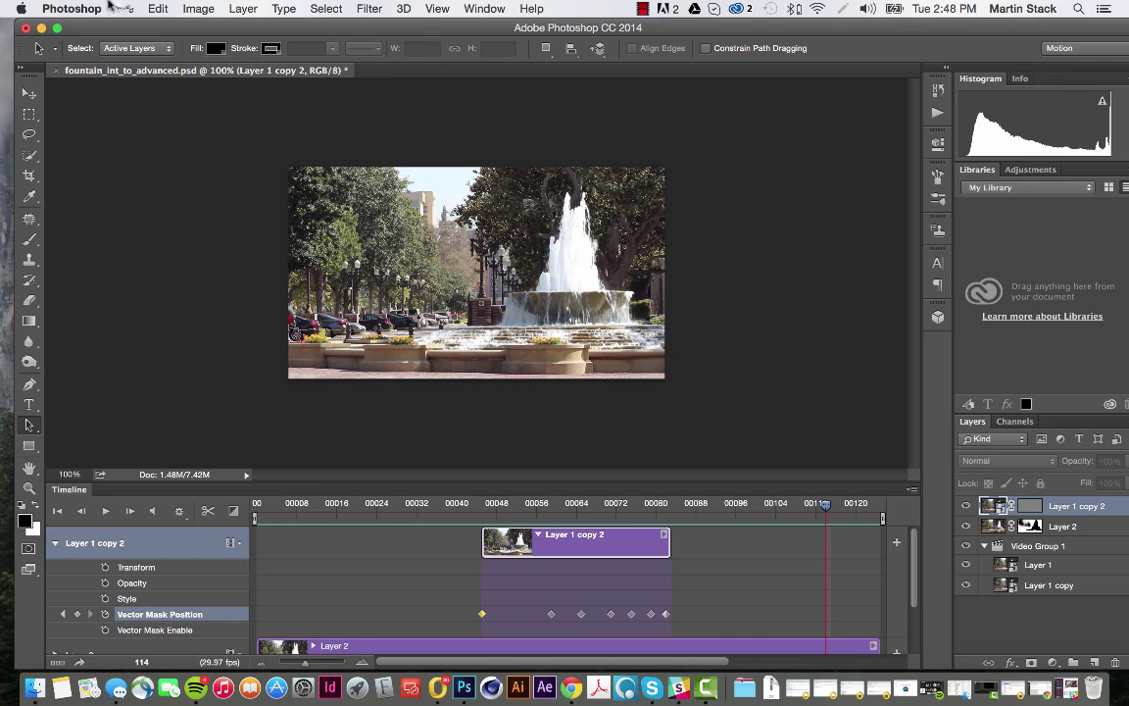
Save the changes to the fountain_int_to_advanced.psd document
left_click(125, 9)
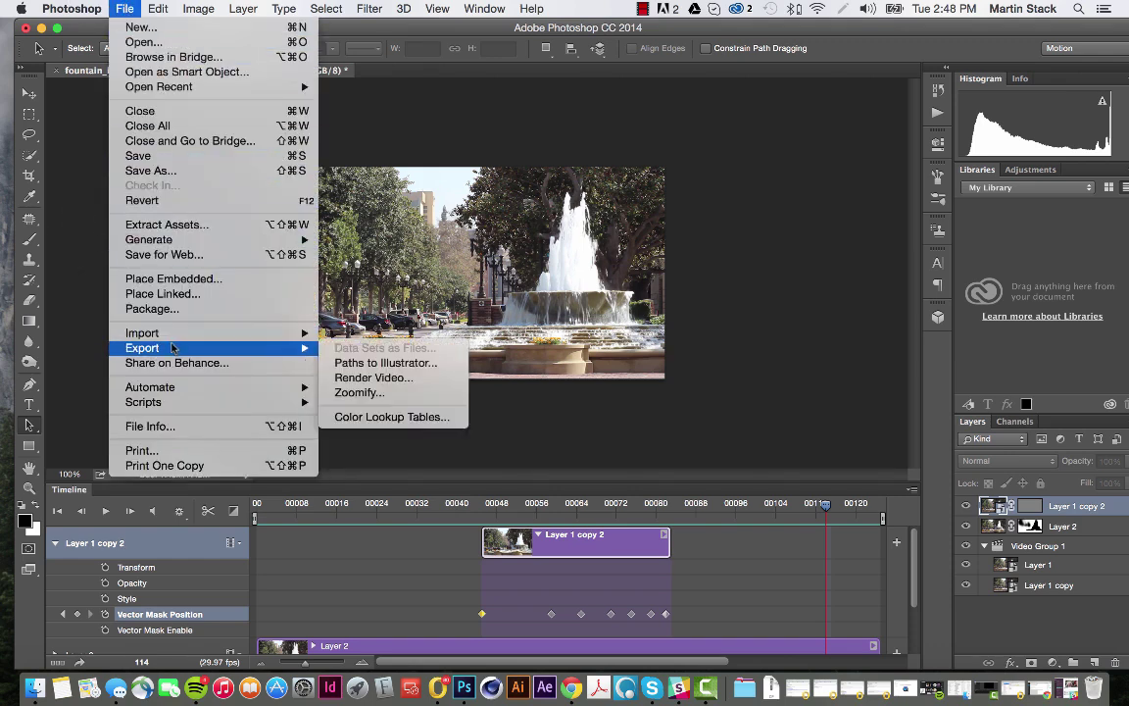
left_click(73, 247)
key("super+s")
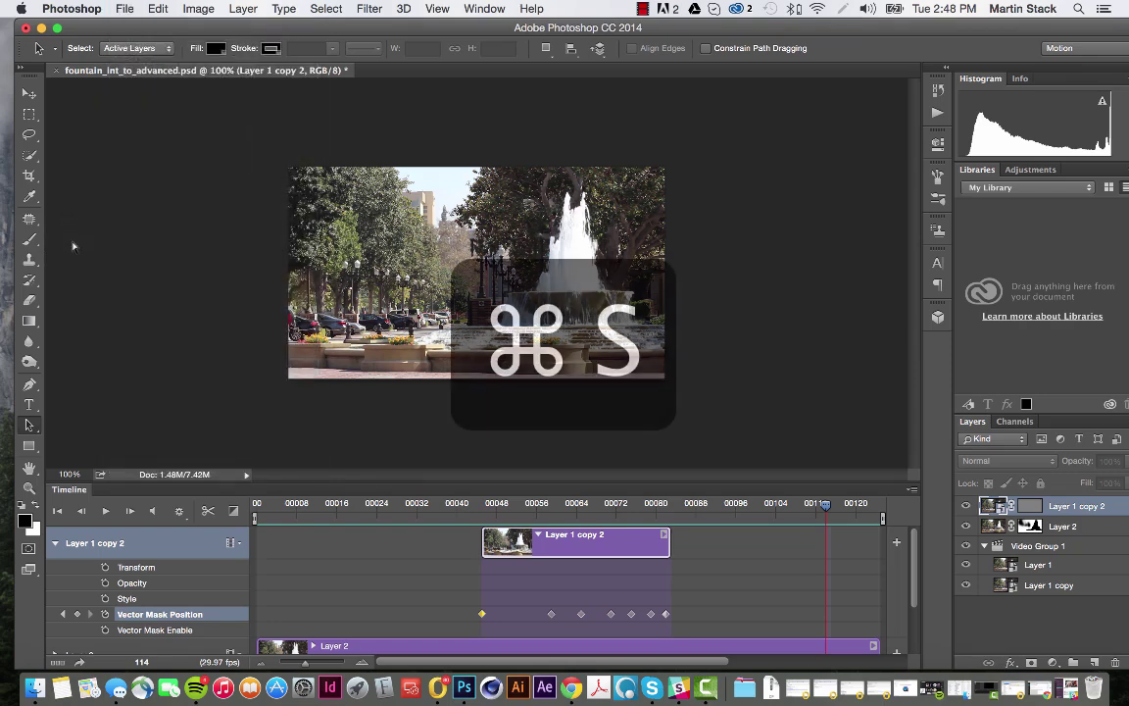
Render the work area as fountain_high_qual.mov in QuickTime format with the Animation High Quality preset at document size
left_click(124, 8)
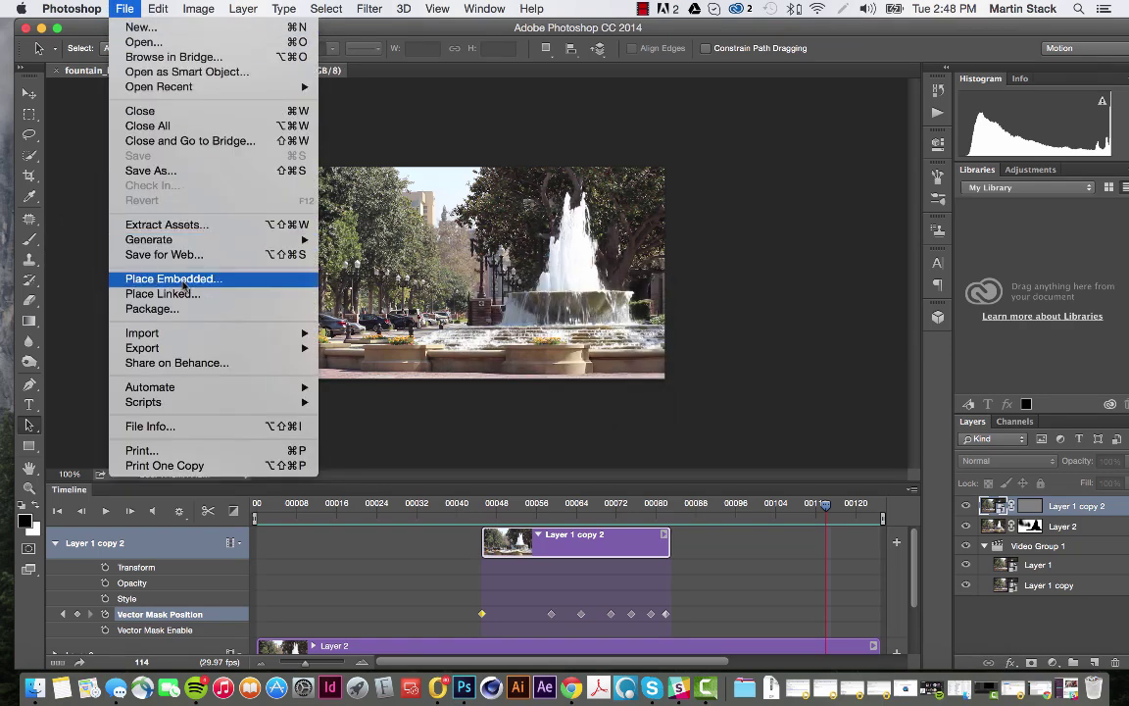
mouse_move(189, 350)
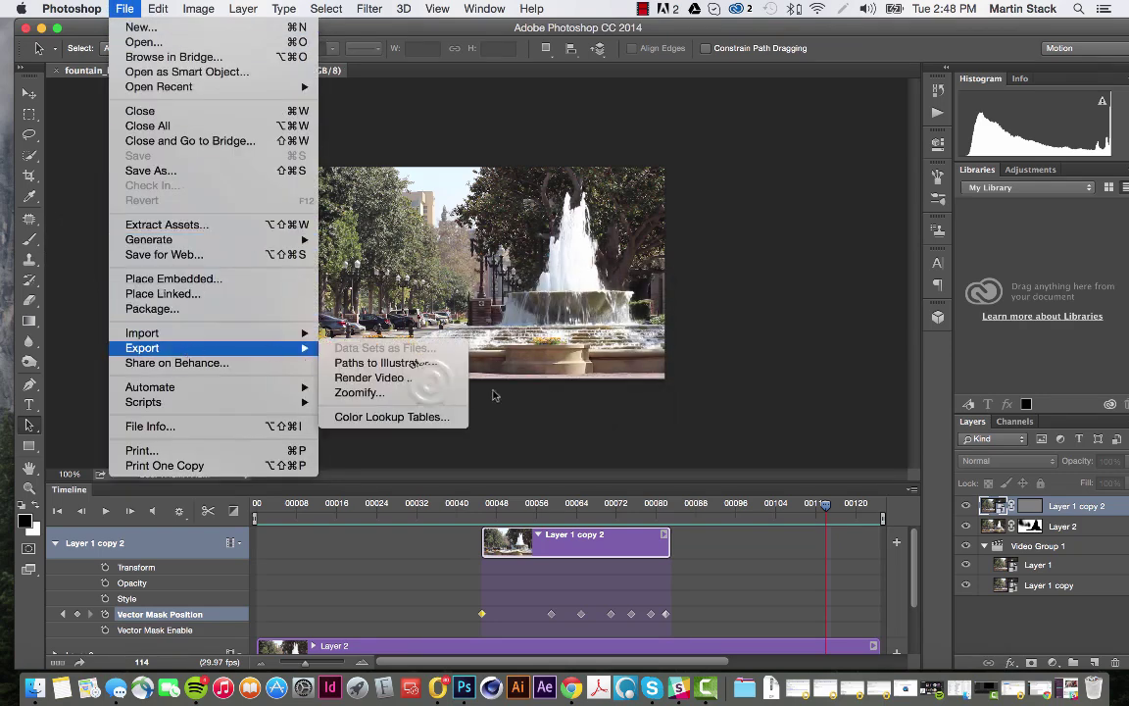
left_click(431, 379)
left_click(469, 182)
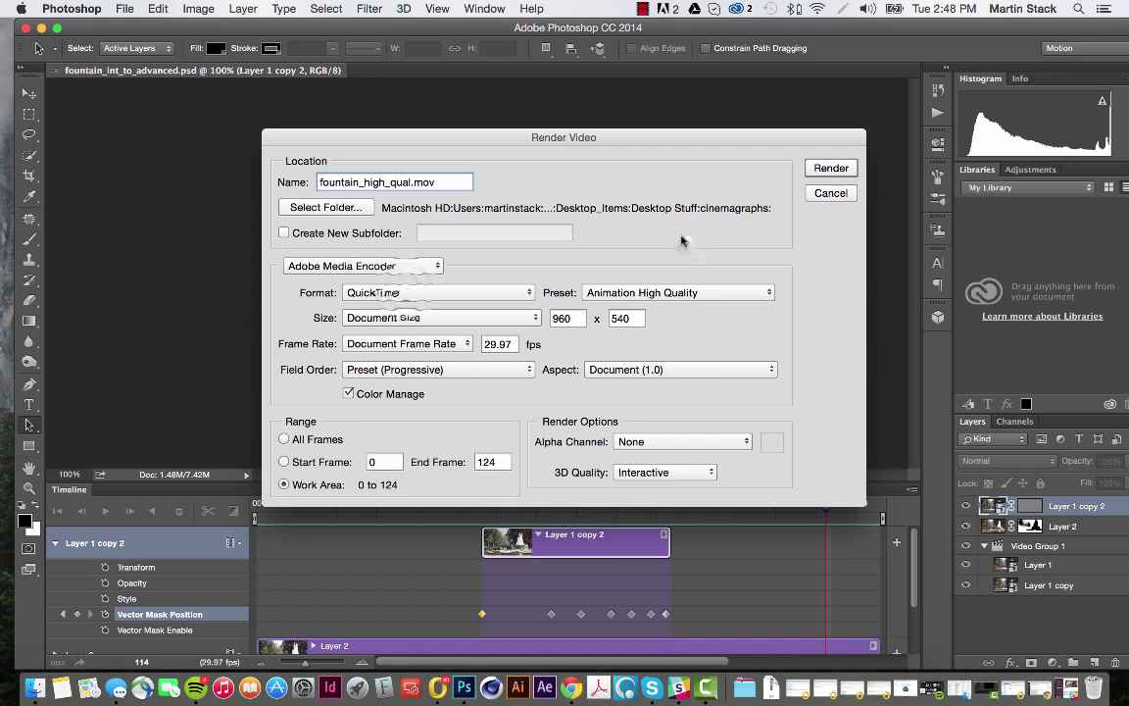
left_click(421, 292)
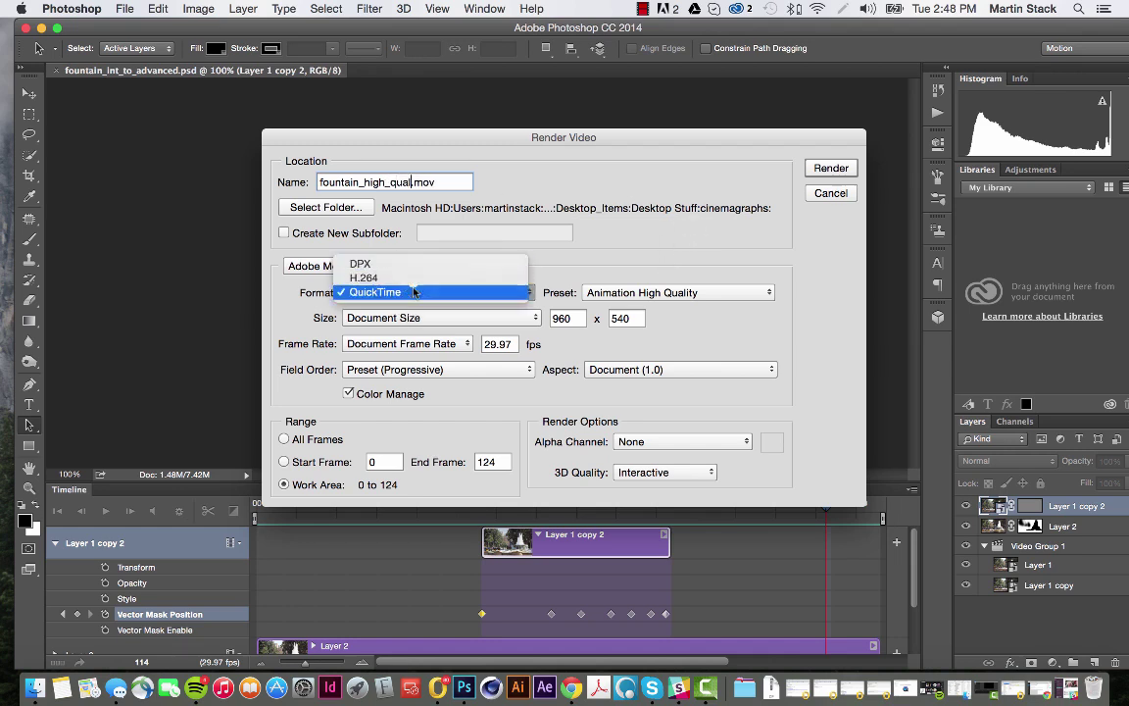
left_click(416, 292)
left_click(614, 293)
left_click(614, 293)
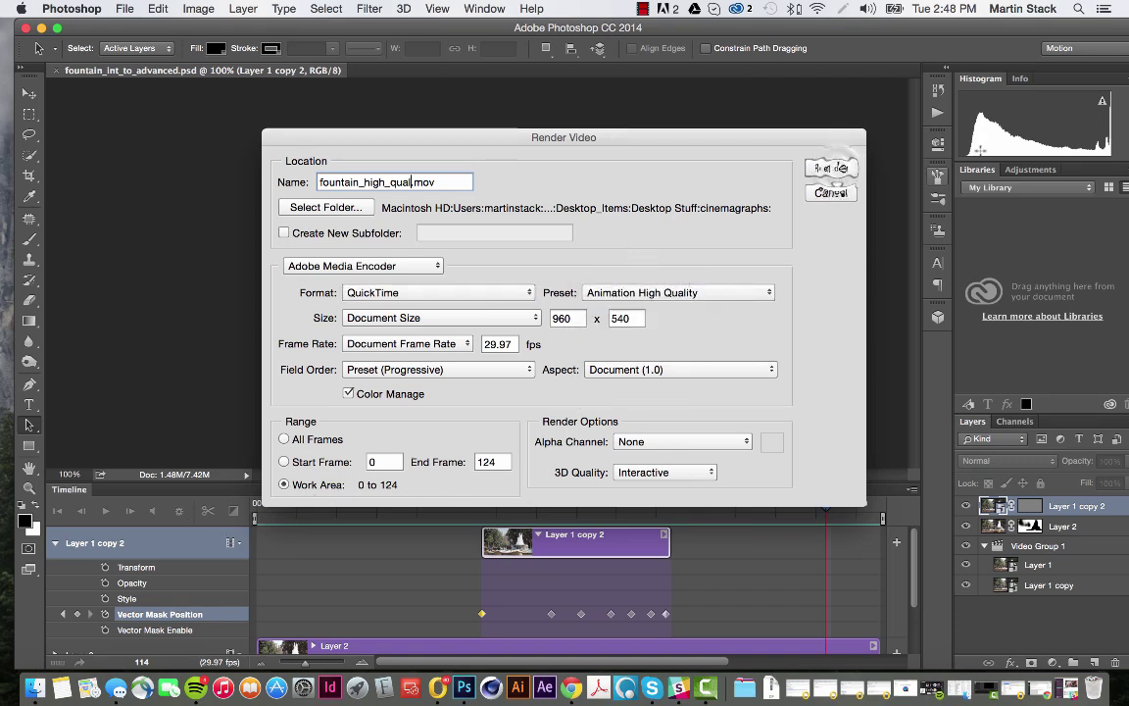
left_click(833, 168)
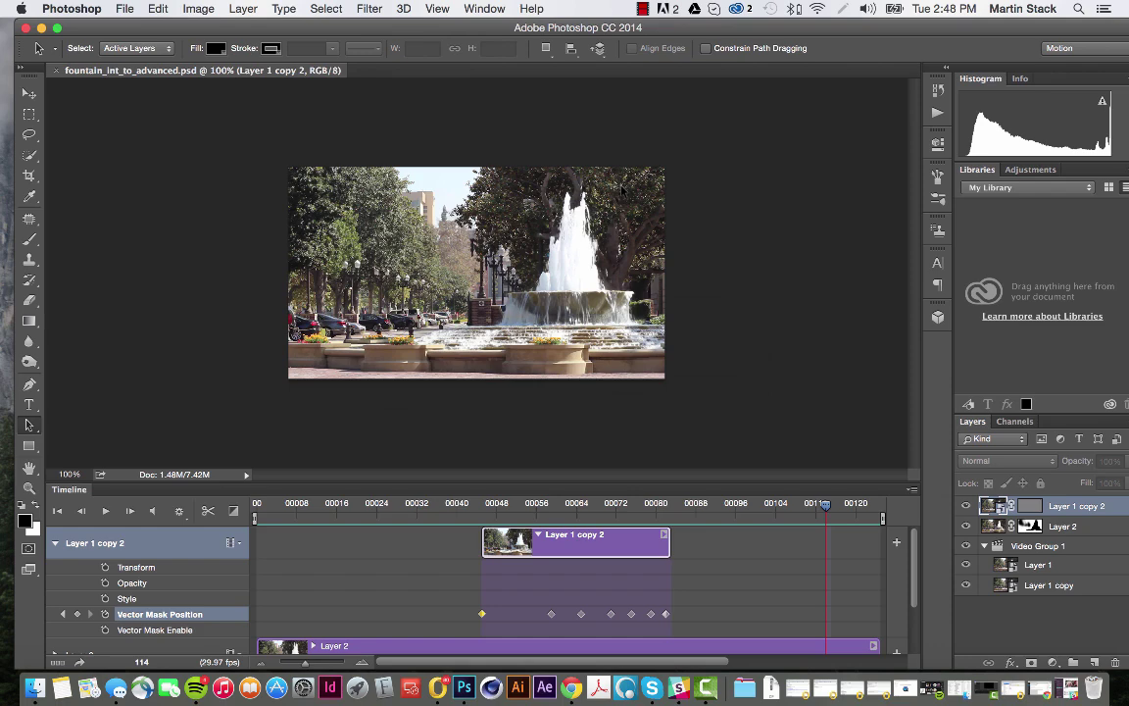
Minimize Photoshop and open the cinemagraphs folder in Finder to find the rendered movie
left_click(40, 28)
left_click(235, 239)
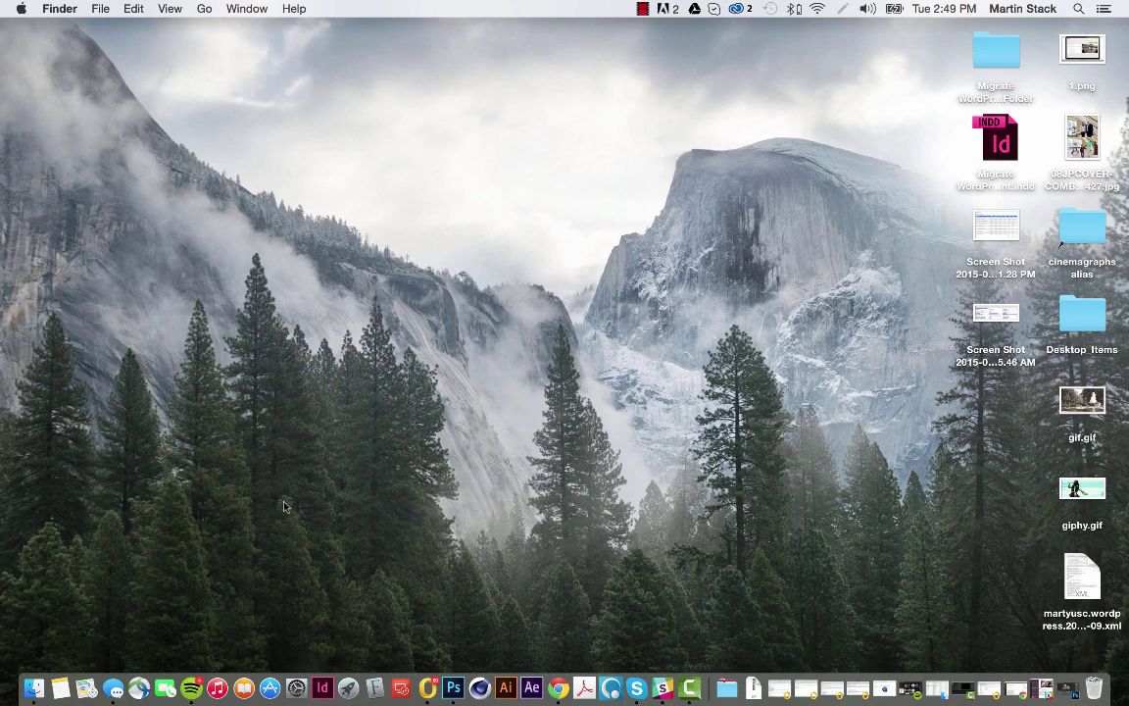
left_click(34, 688)
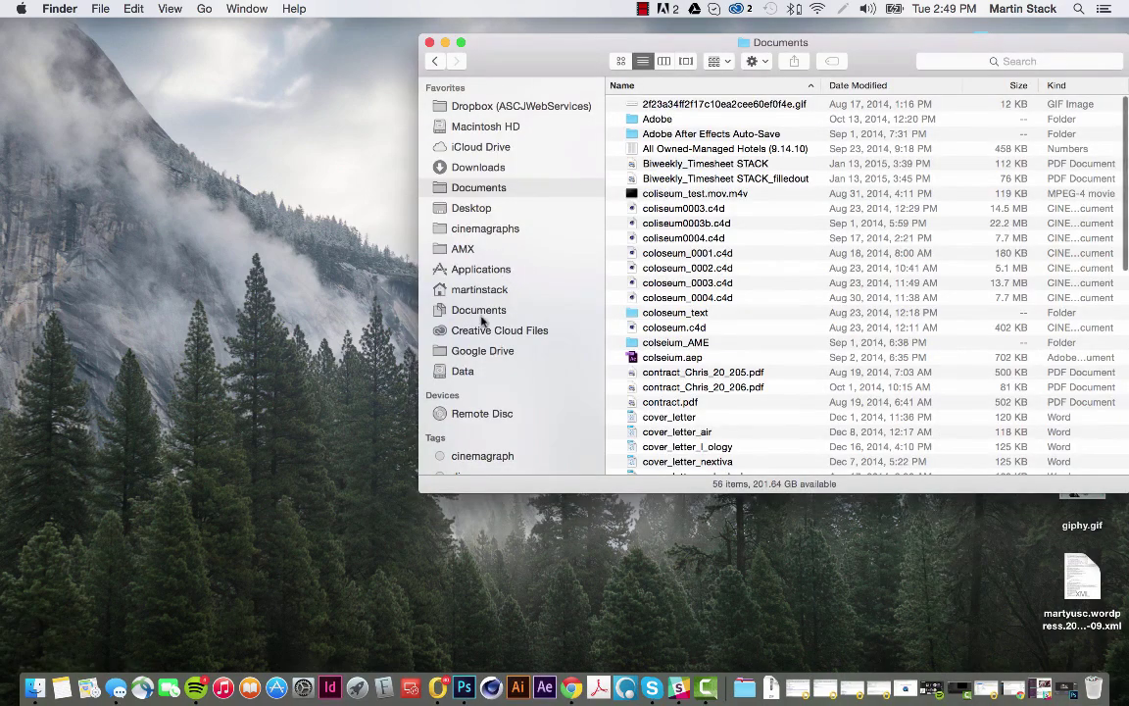
left_click(480, 228)
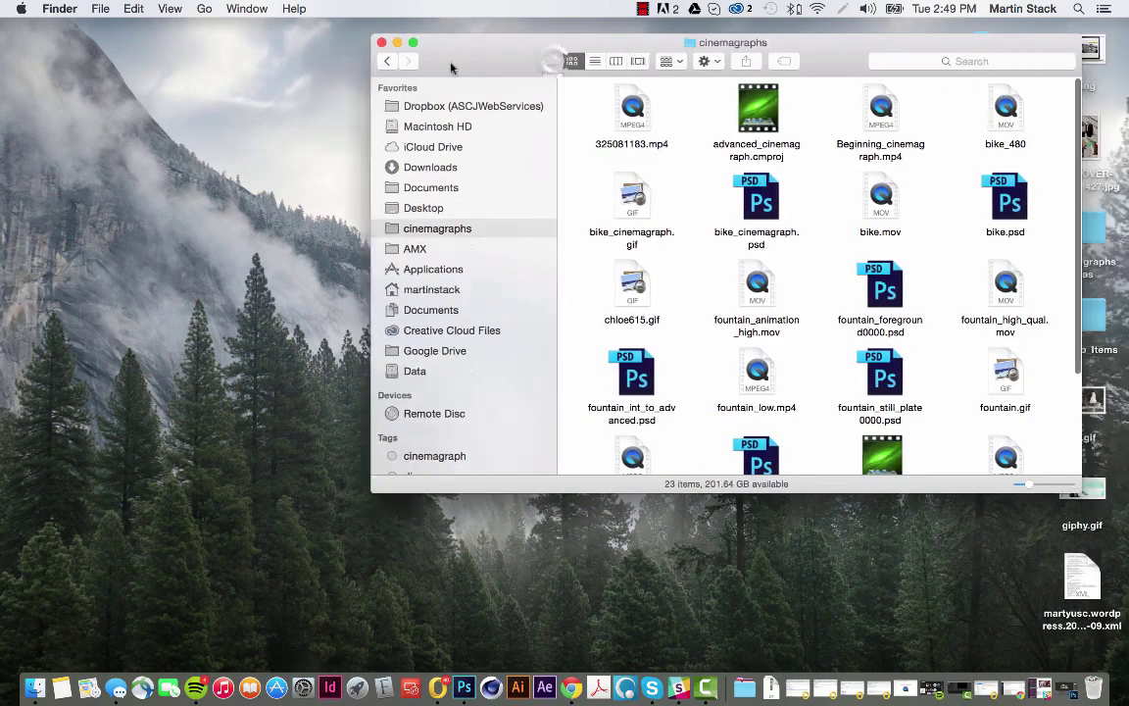
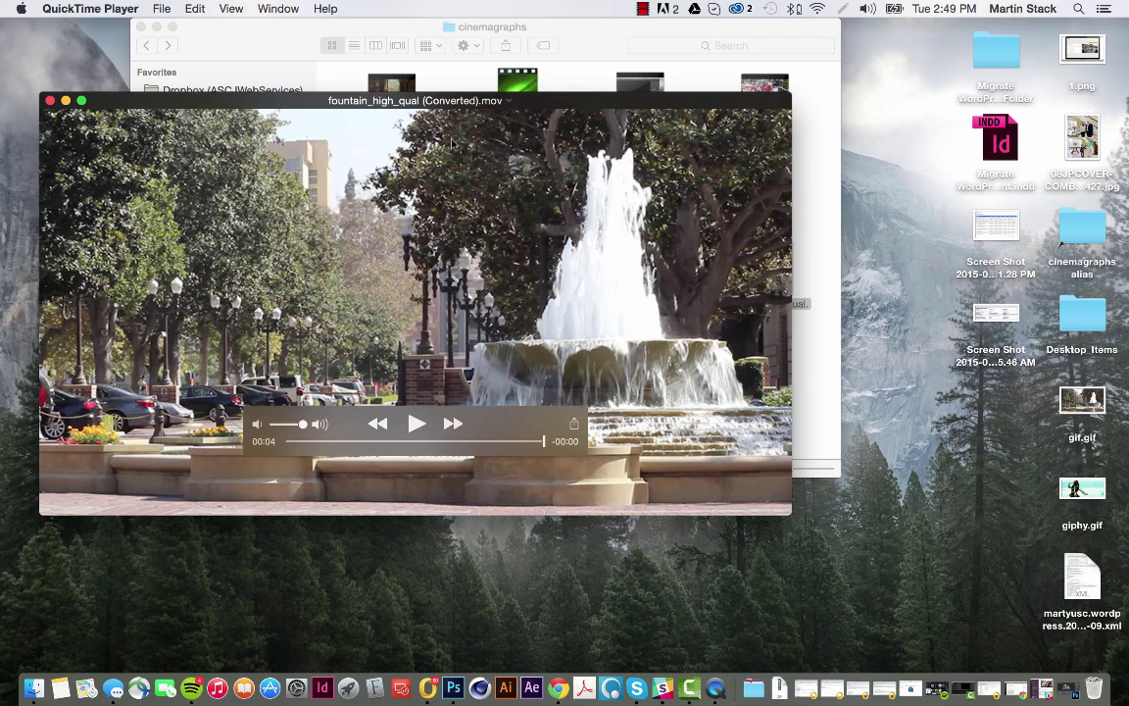
Close the converted fountain_high_qual movie in QuickTime Player without saving it
left_click(49, 101)
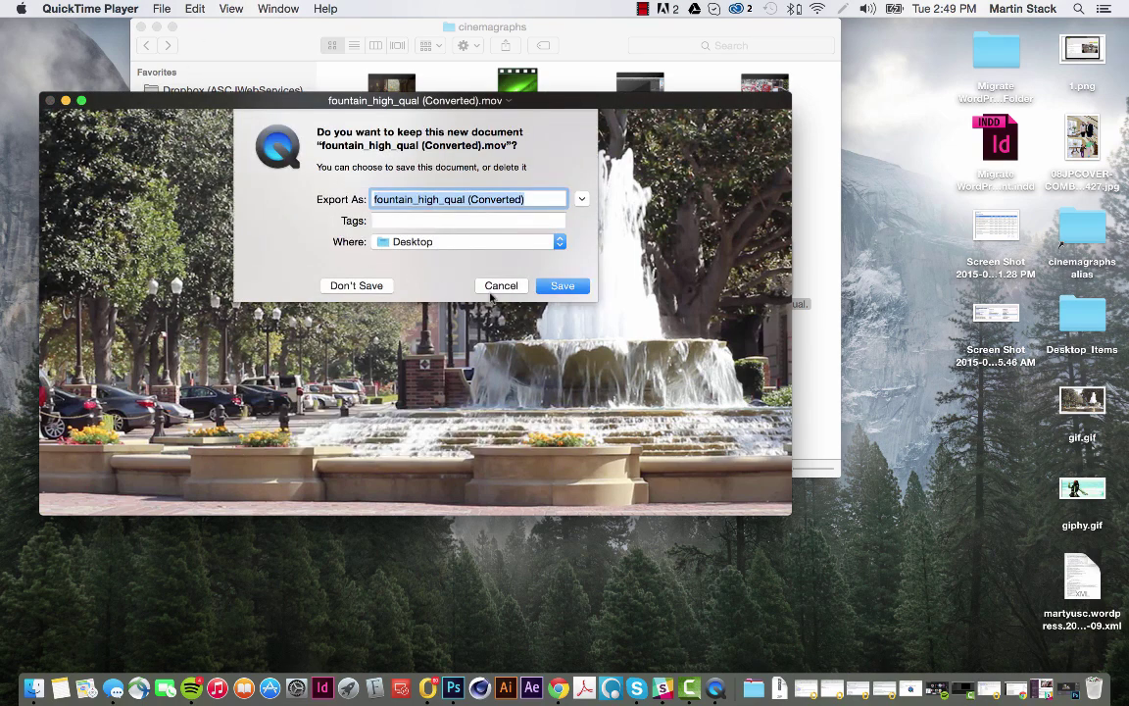
left_click(363, 286)
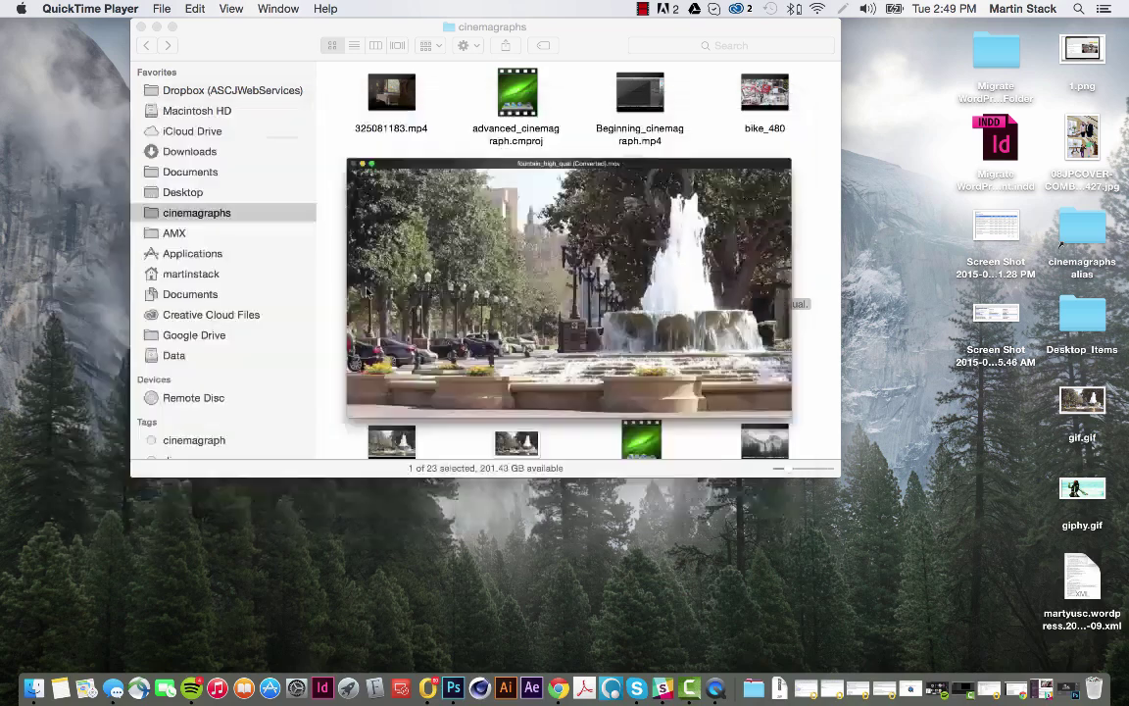
Find and launch Adobe Media Encoder CC 2014
key("super+space")
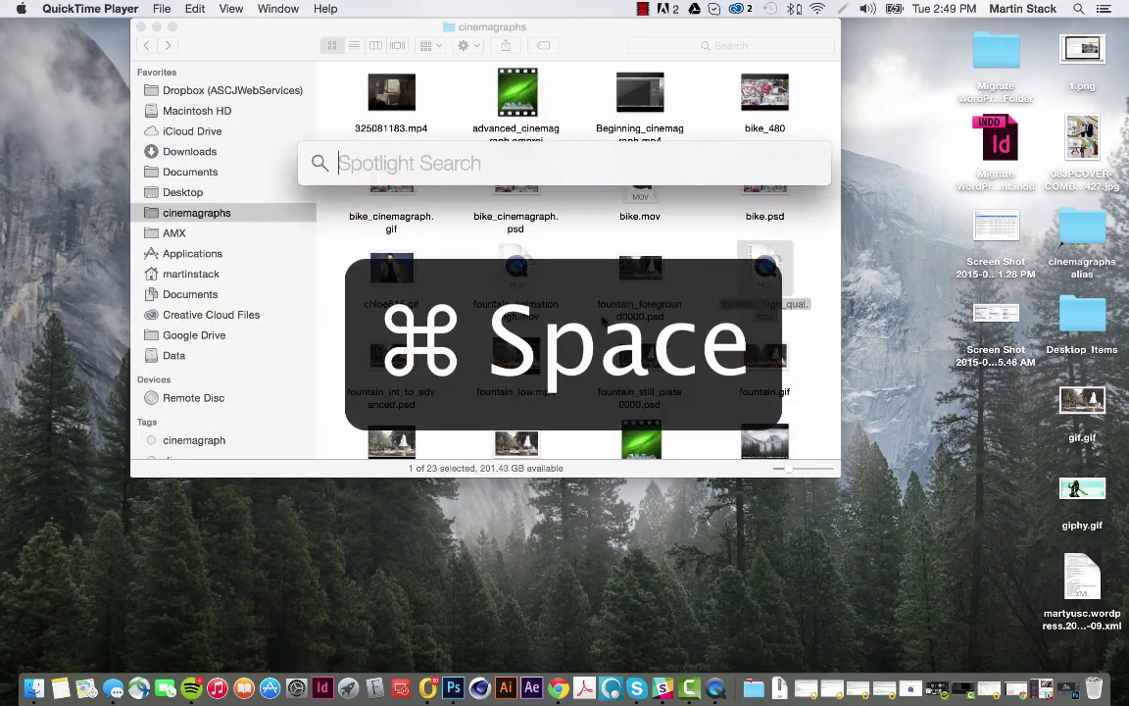
type("ado")
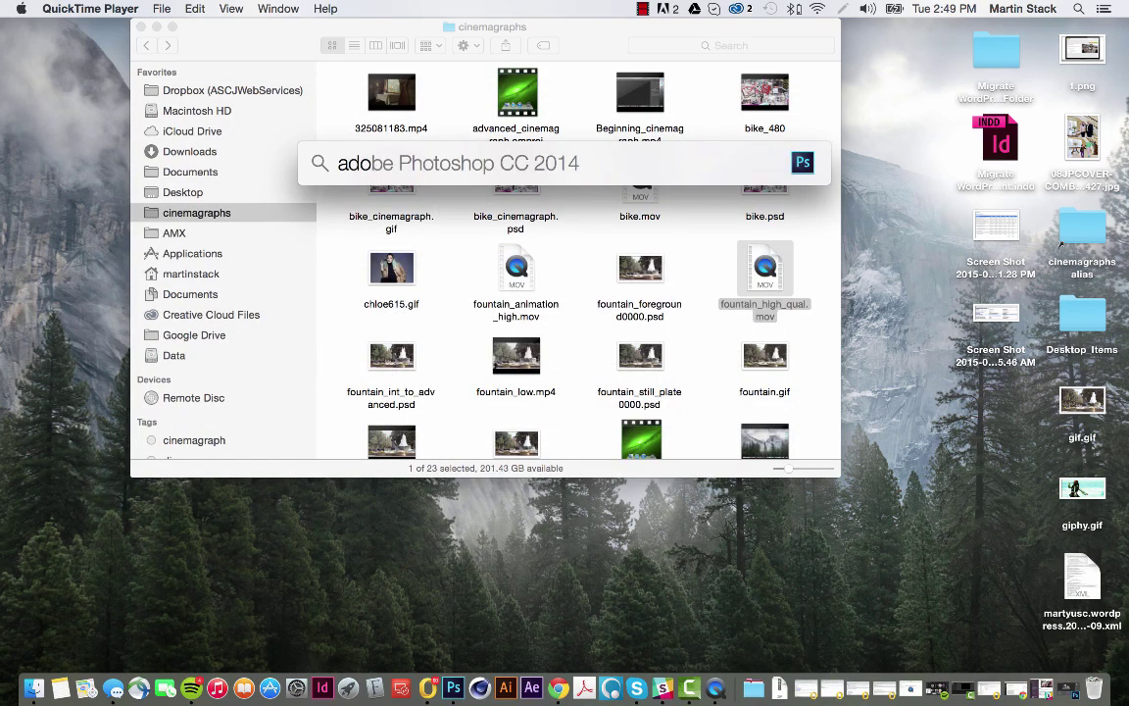
type("be m")
key("BackSpace")
type("be me")
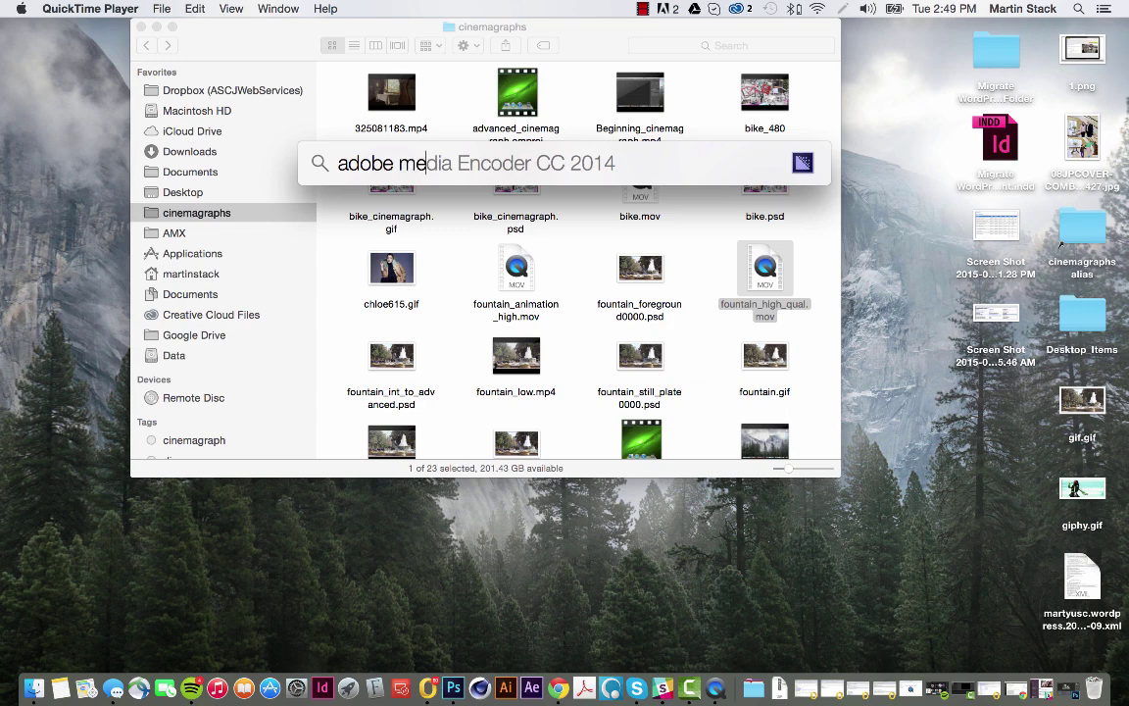
type("dia")
key("Return")
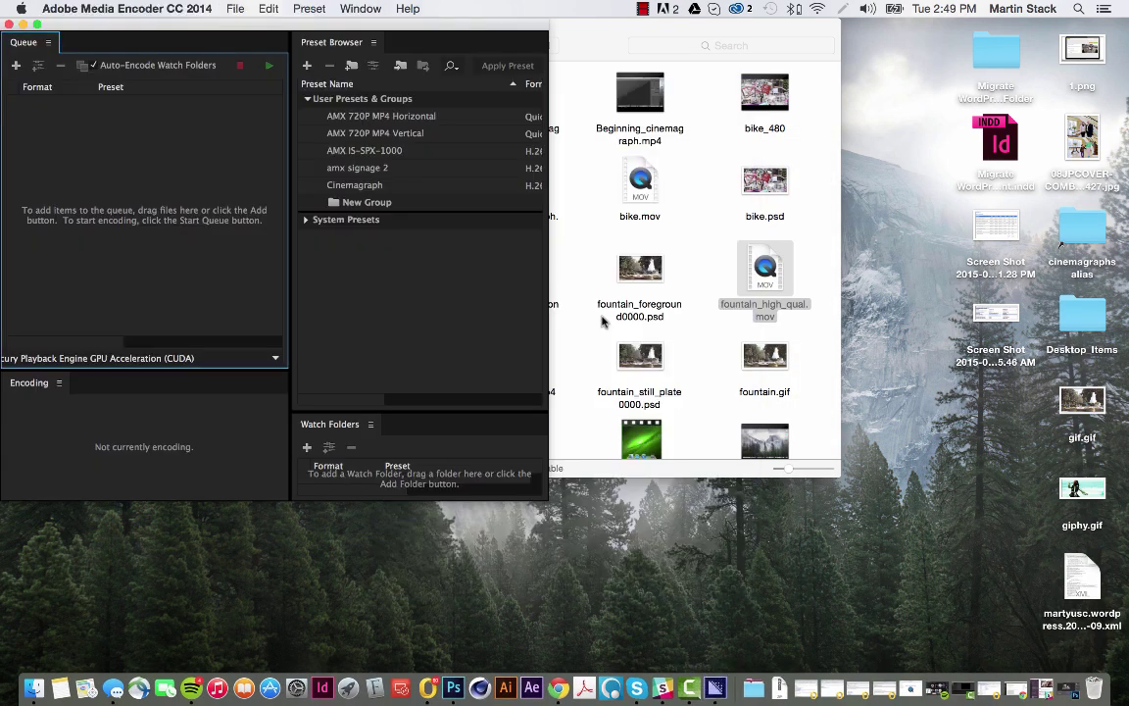
Enlarge the Media Encoder window and delete the Cinemagraph preset from the user presets
left_click(415, 185)
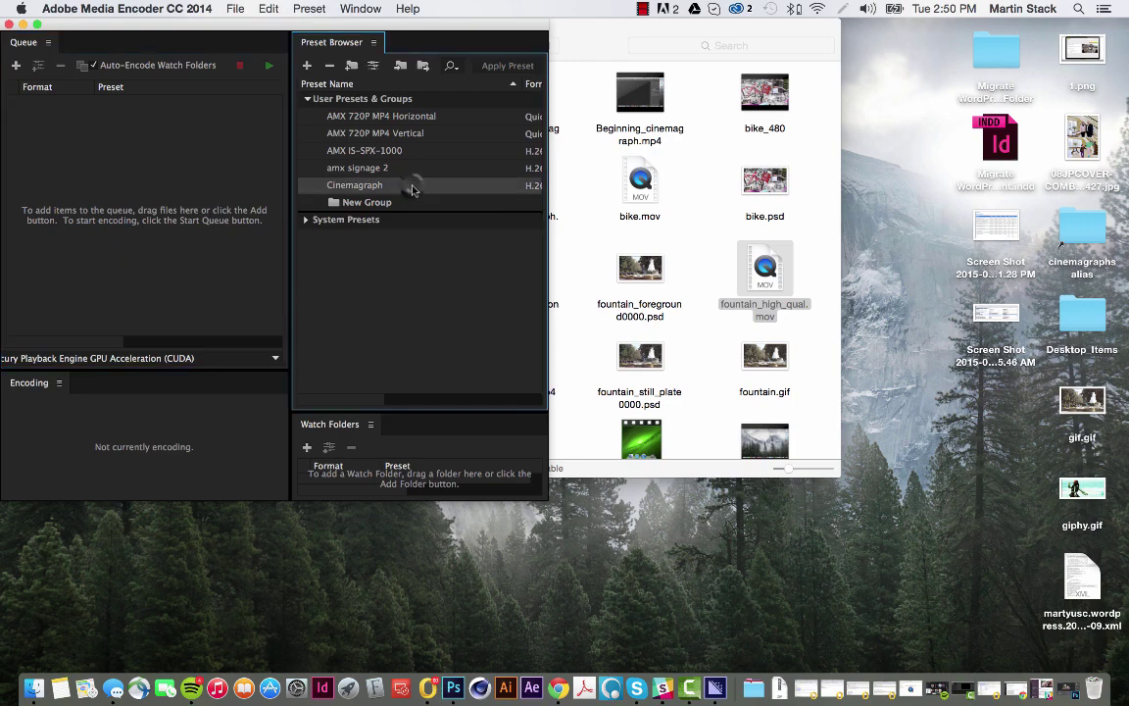
left_click_drag(547, 196, 823, 237)
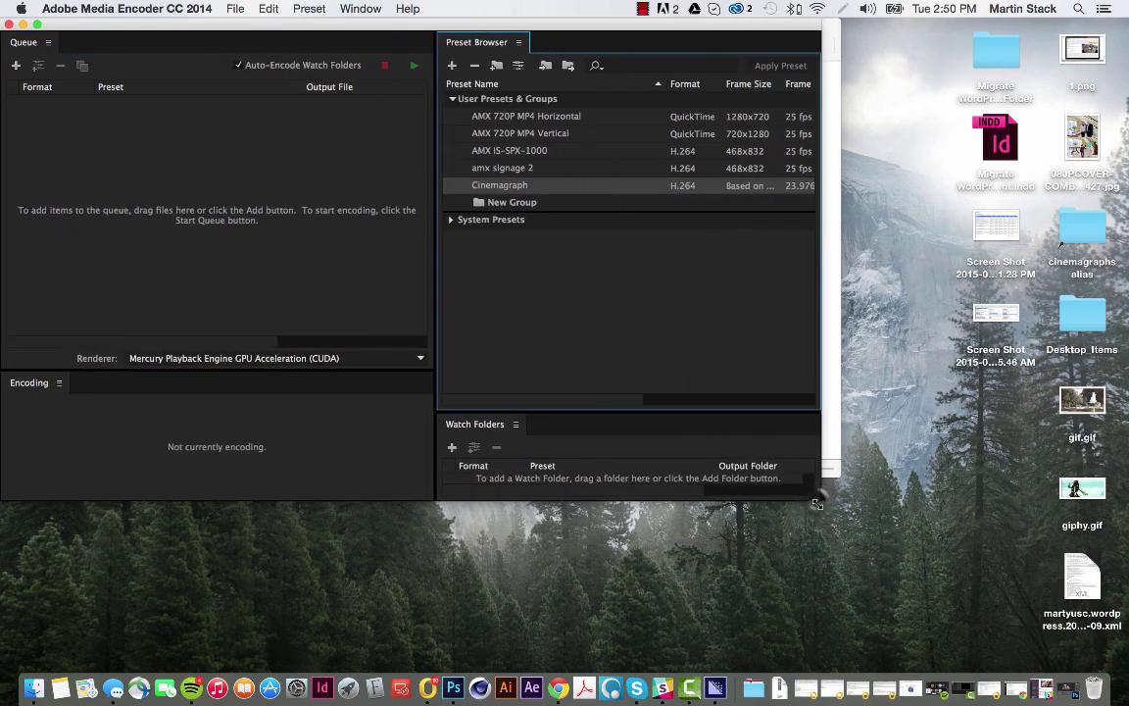
left_click_drag(820, 499, 1085, 637)
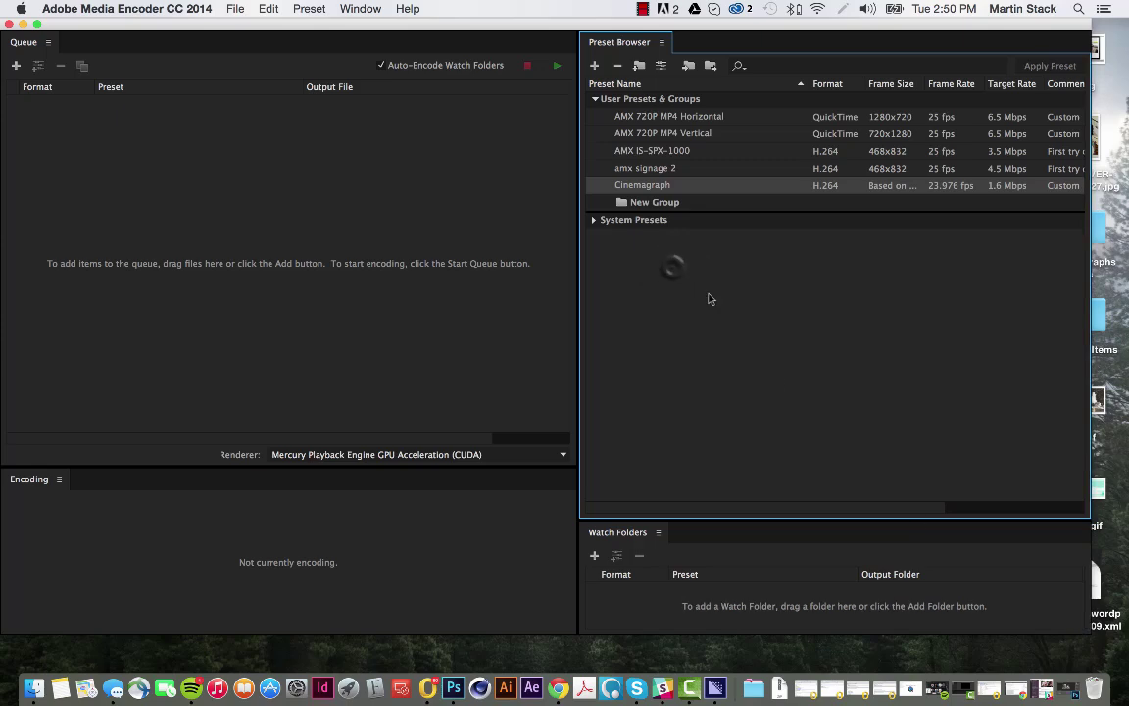
left_click(617, 65)
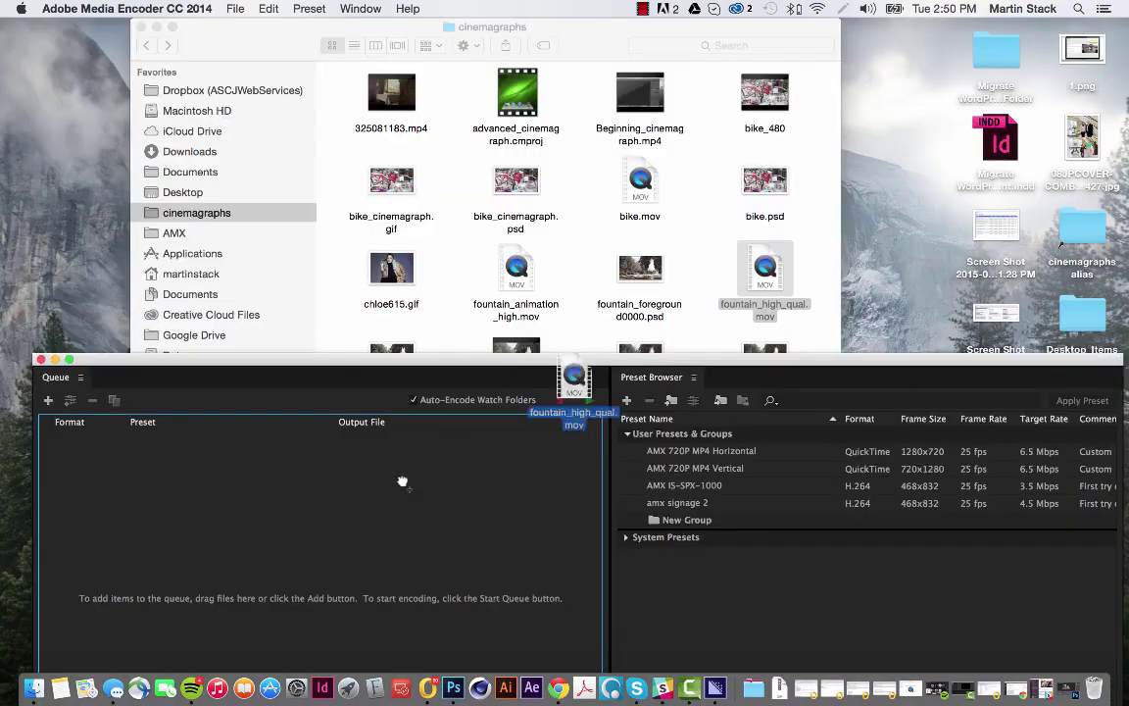
Add fountain_high_qual.mov to the encoding queue and name its output file fountain_read_for_web in the cinemagraphs folder
left_click_drag(387, 460, 507, 363)
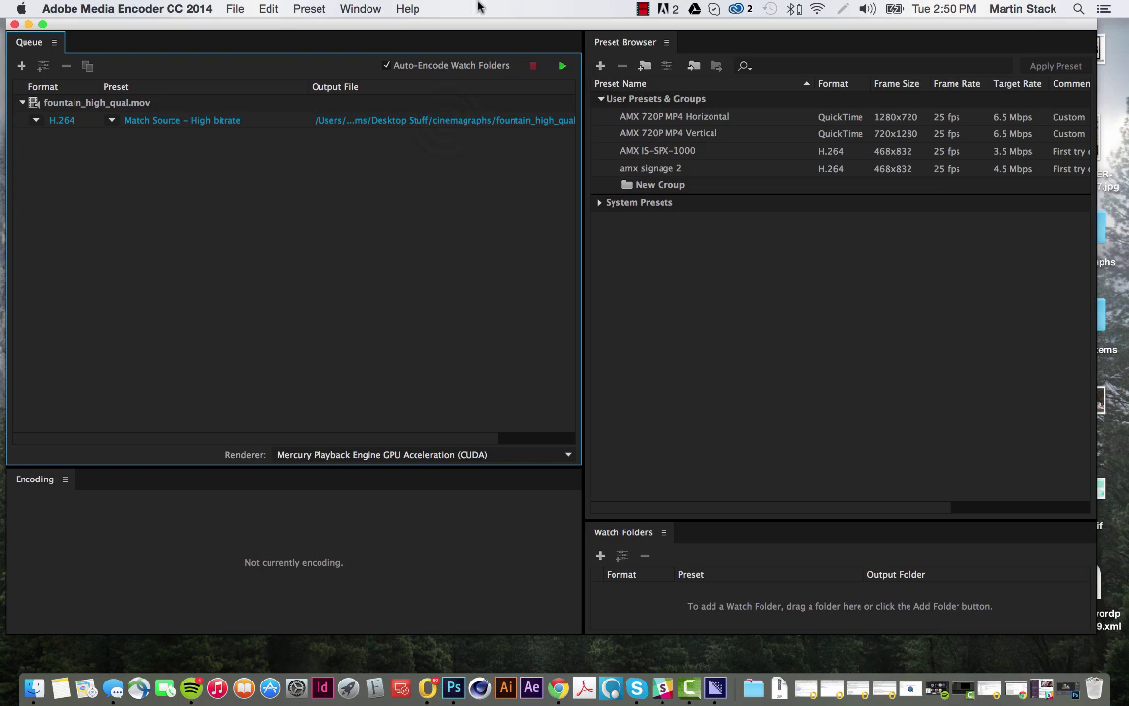
left_click(446, 119)
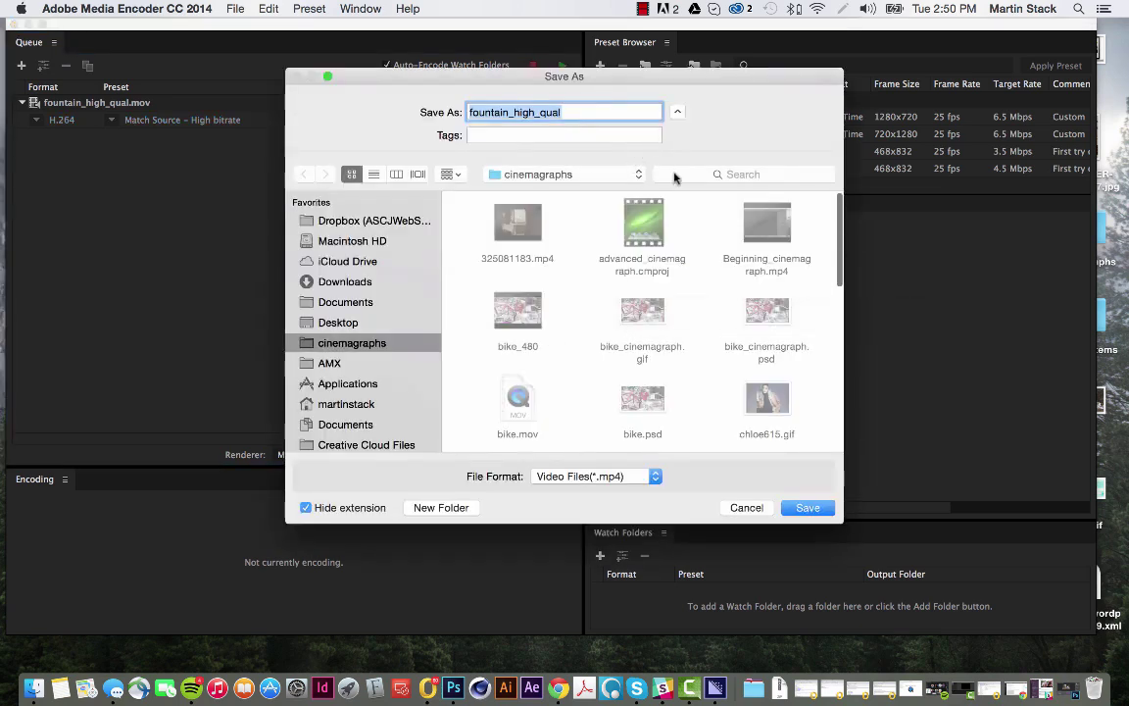
left_click(567, 112)
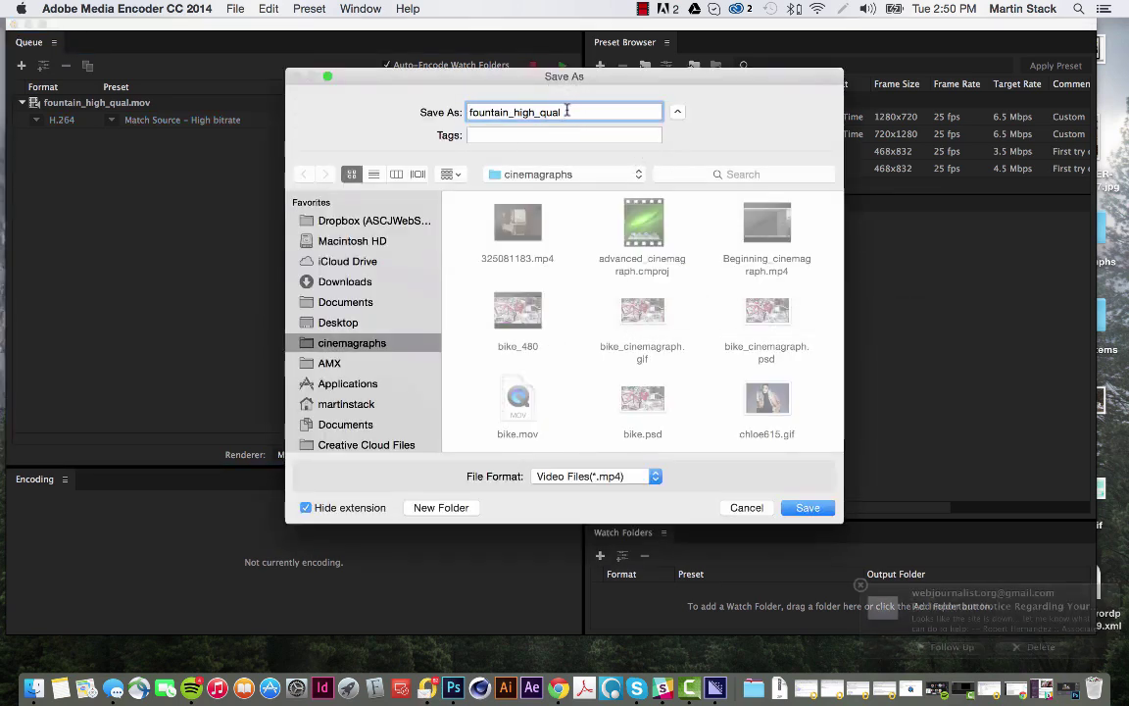
key("BackSpace")
key("BackSpace")
key("BackSpace")
key("BackSpace")
key("BackSpace")
key("BackSpace")
key("BackSpace")
key("BackSpace")
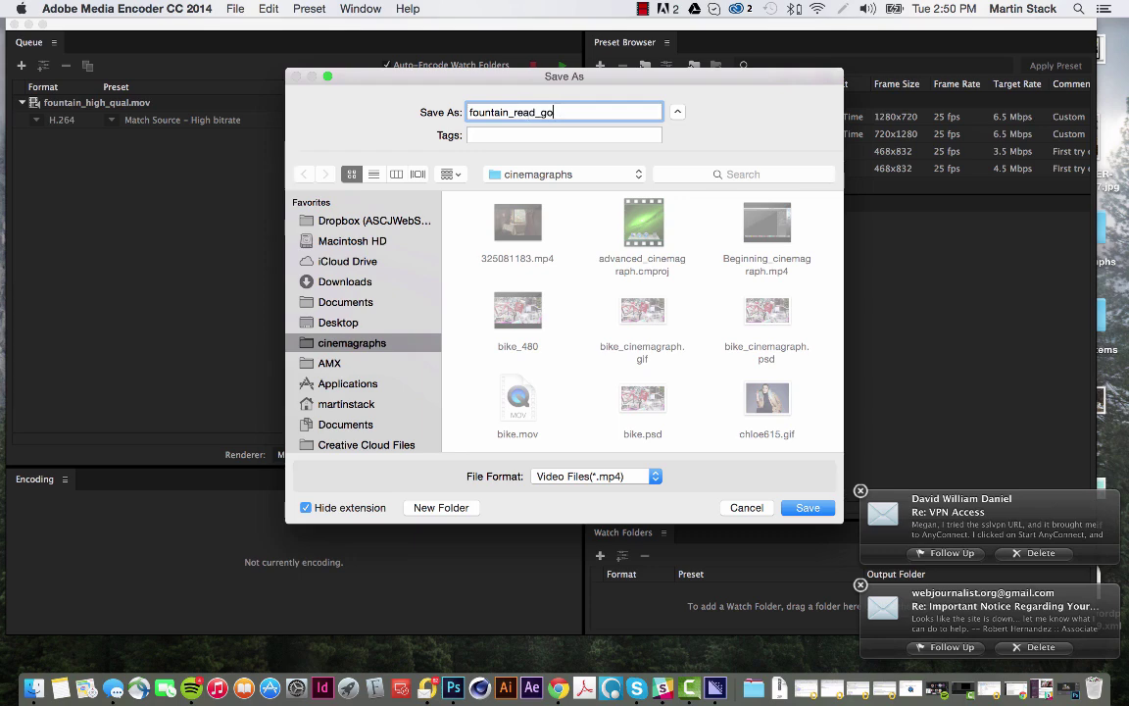
type("read_for_web")
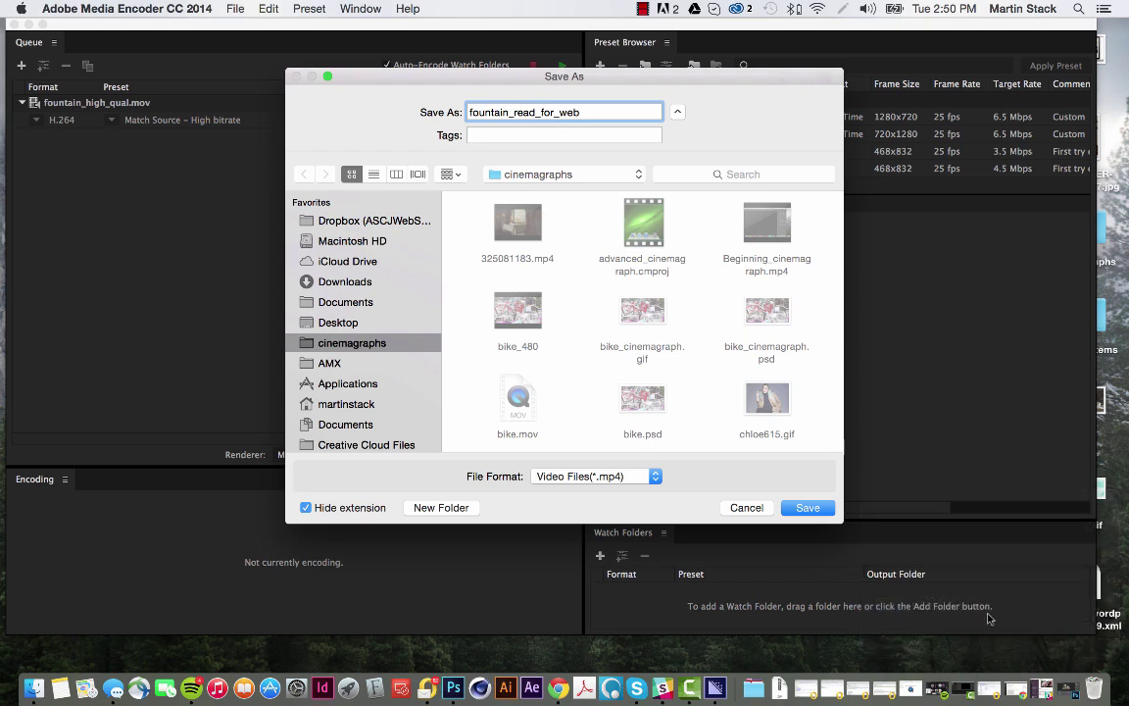
left_click(818, 509)
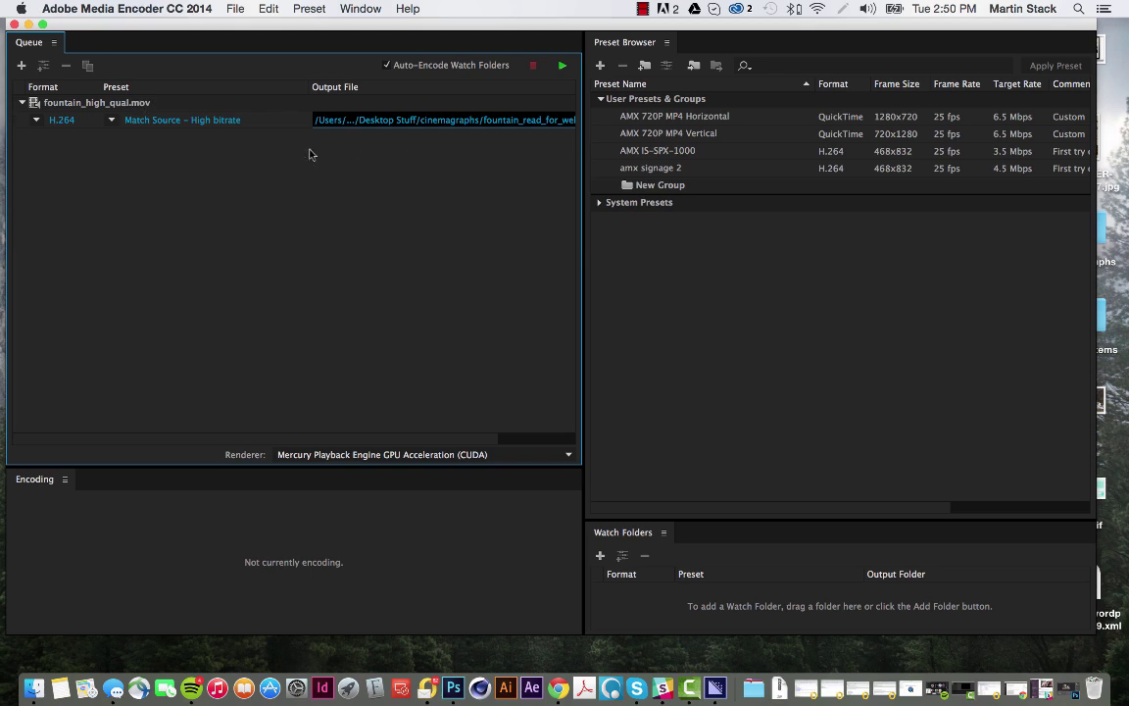
Create a new H.264 encoding preset based on the Vimeo 480p SD Wide preset
left_click(601, 69)
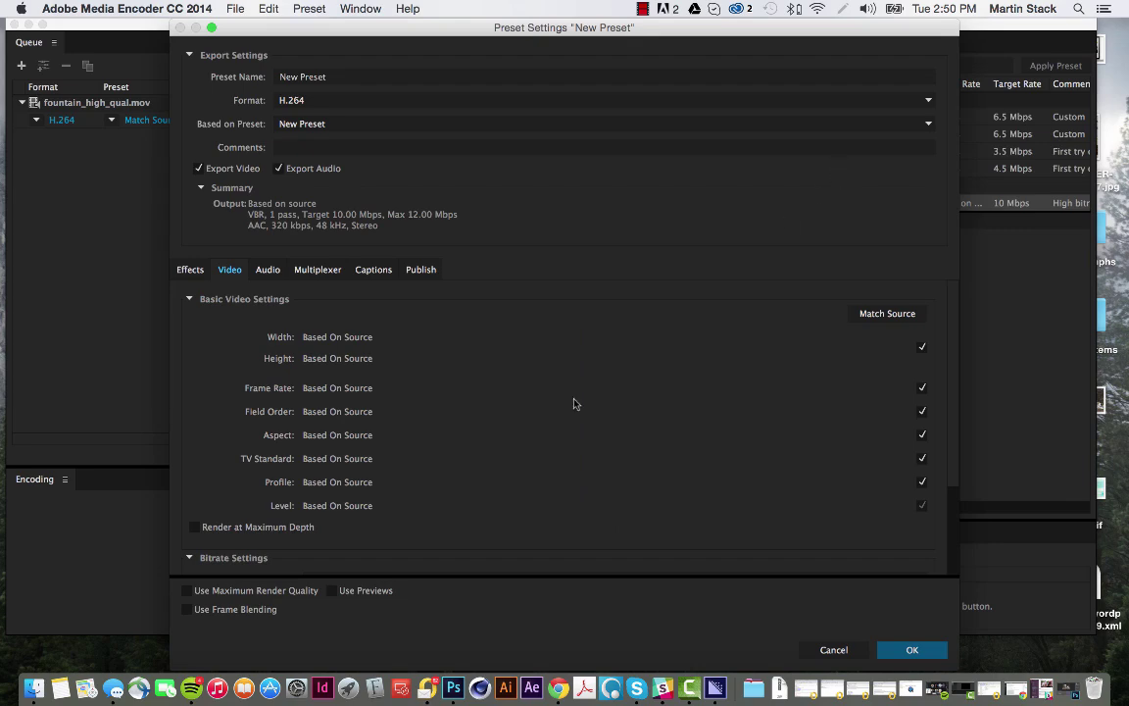
scroll(574, 404, "down", 1)
left_click(374, 101)
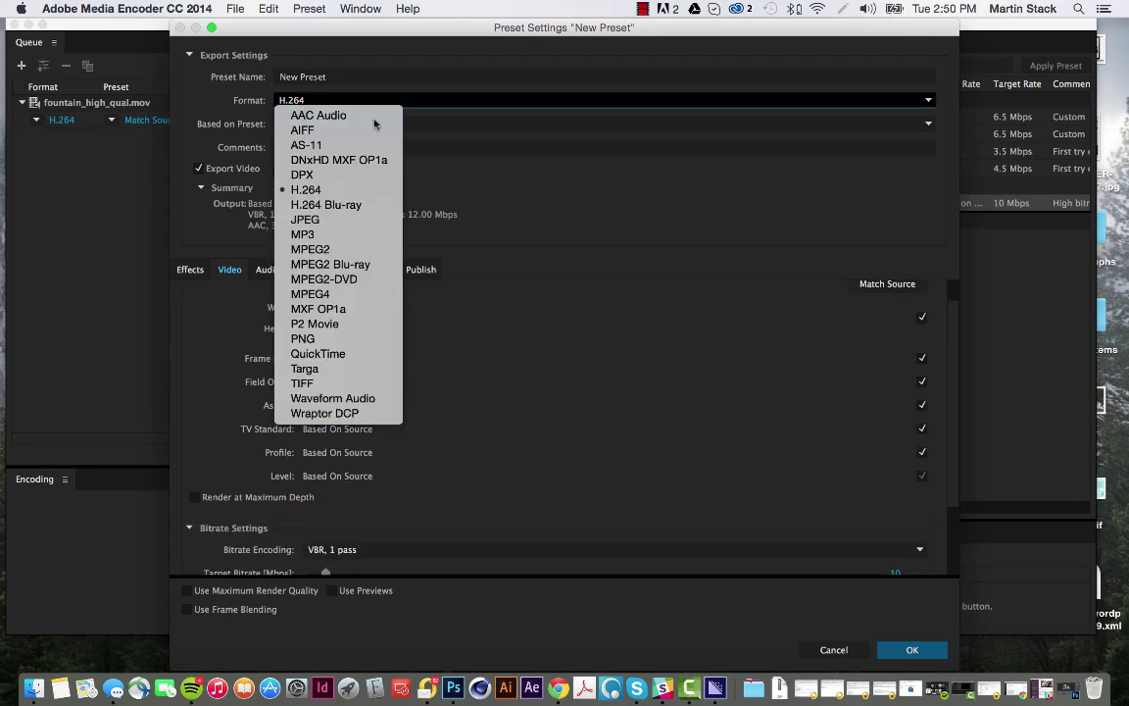
left_click(627, 197)
left_click(460, 124)
scroll(498, 600, "down", 4)
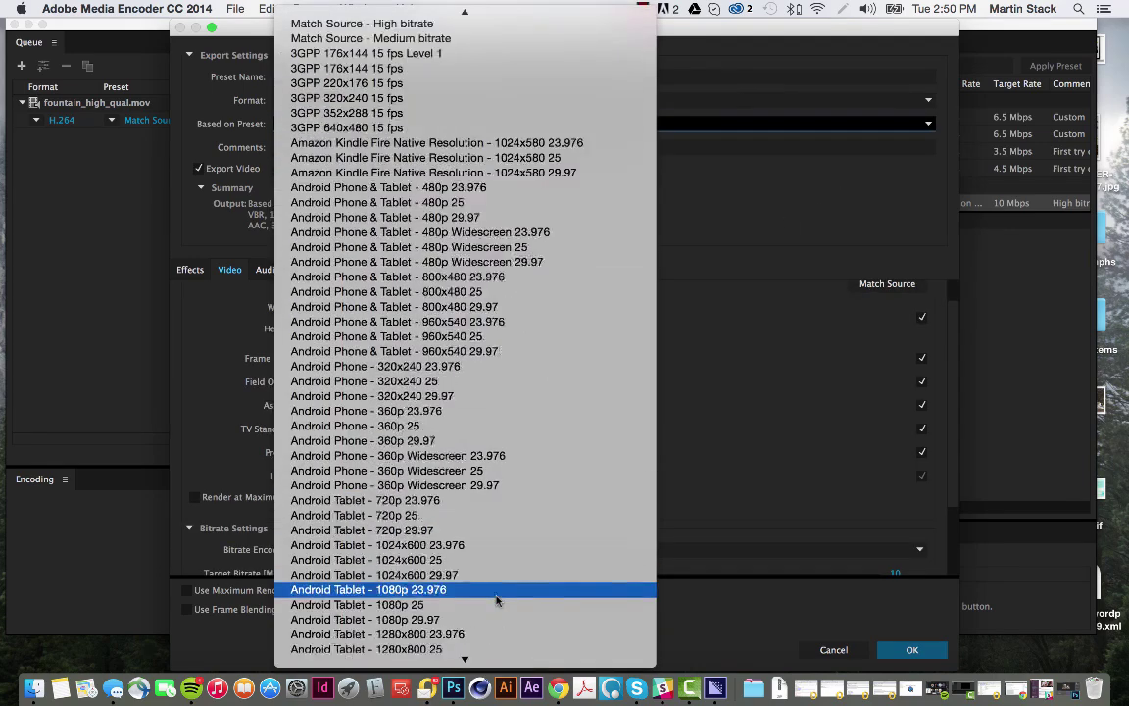
scroll(497, 600, "down", 10)
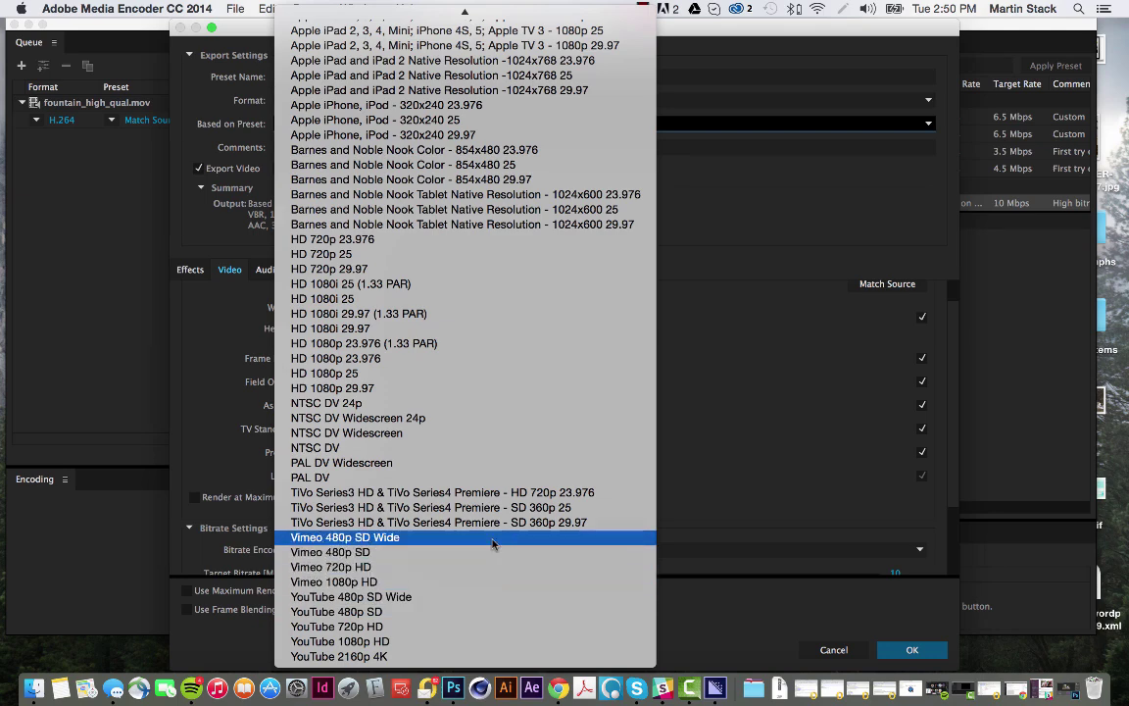
left_click(438, 542)
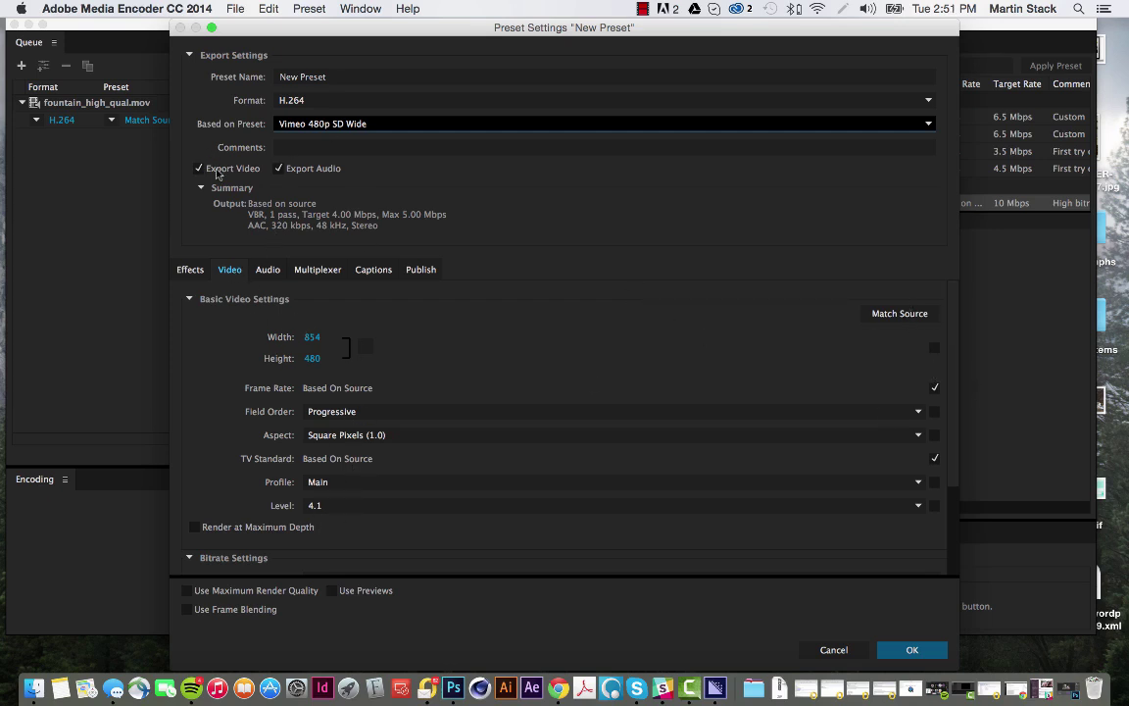
Exclude audio from the new preset and base its frame width and height on the source
left_click(279, 168)
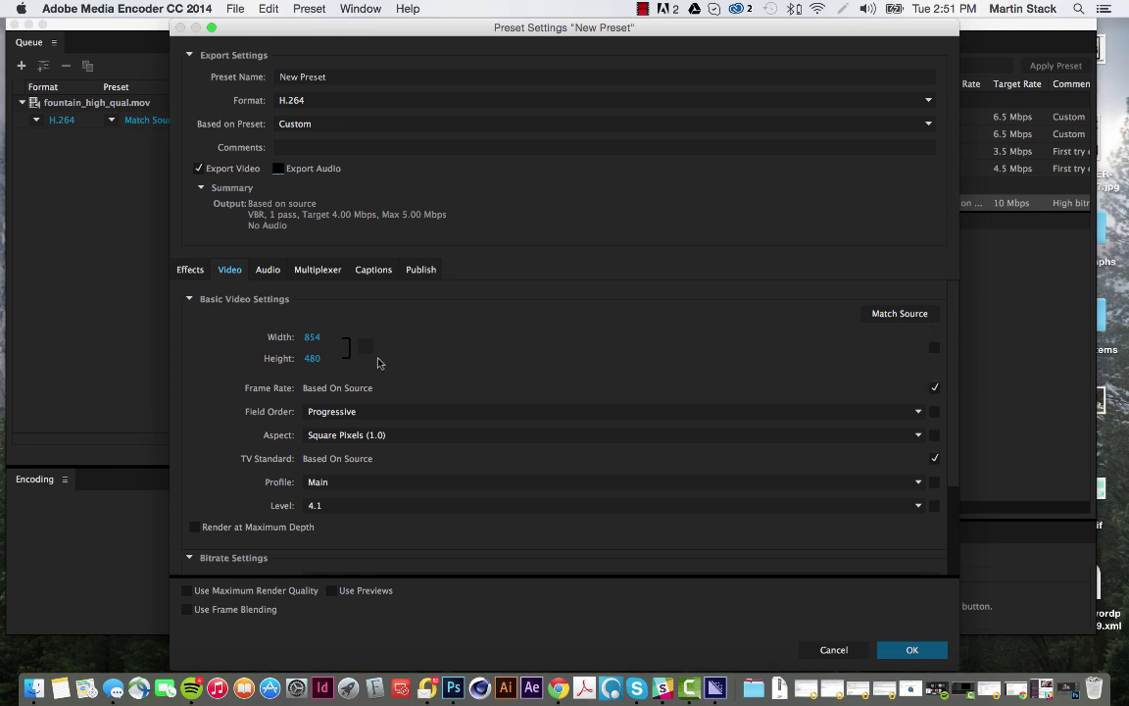
left_click(934, 347)
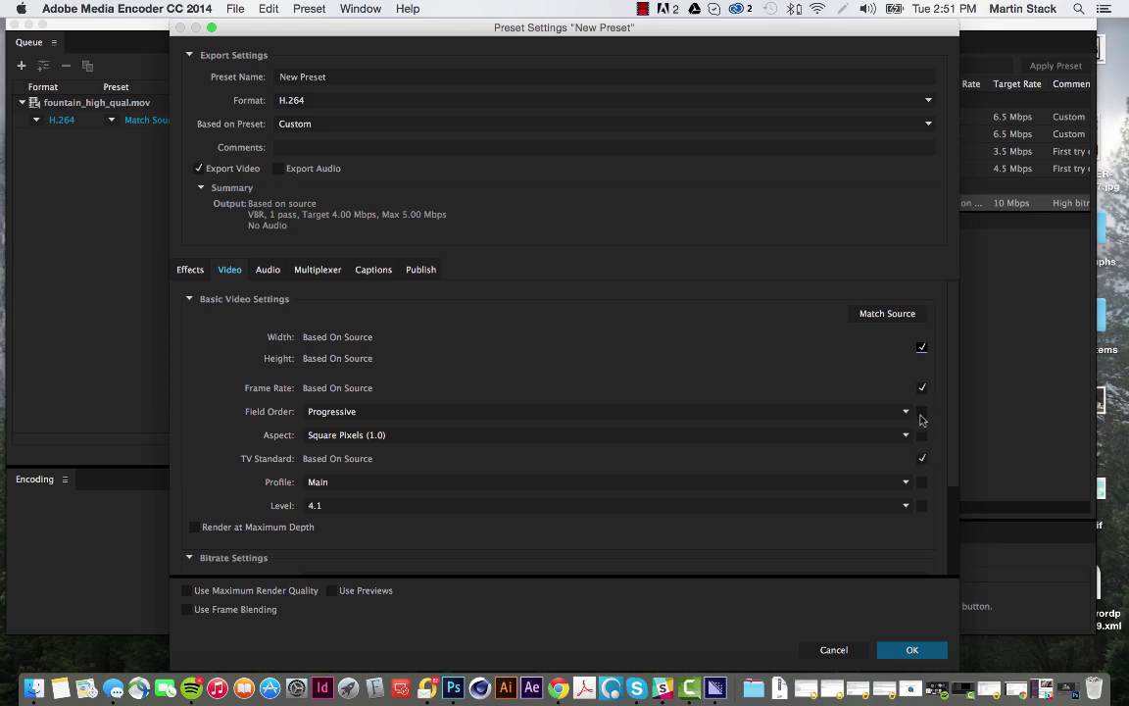
Set the preset's target bitrate to 1 Mbps and its maximum bitrate to 1.5 Mbps
scroll(867, 453, "down", 2)
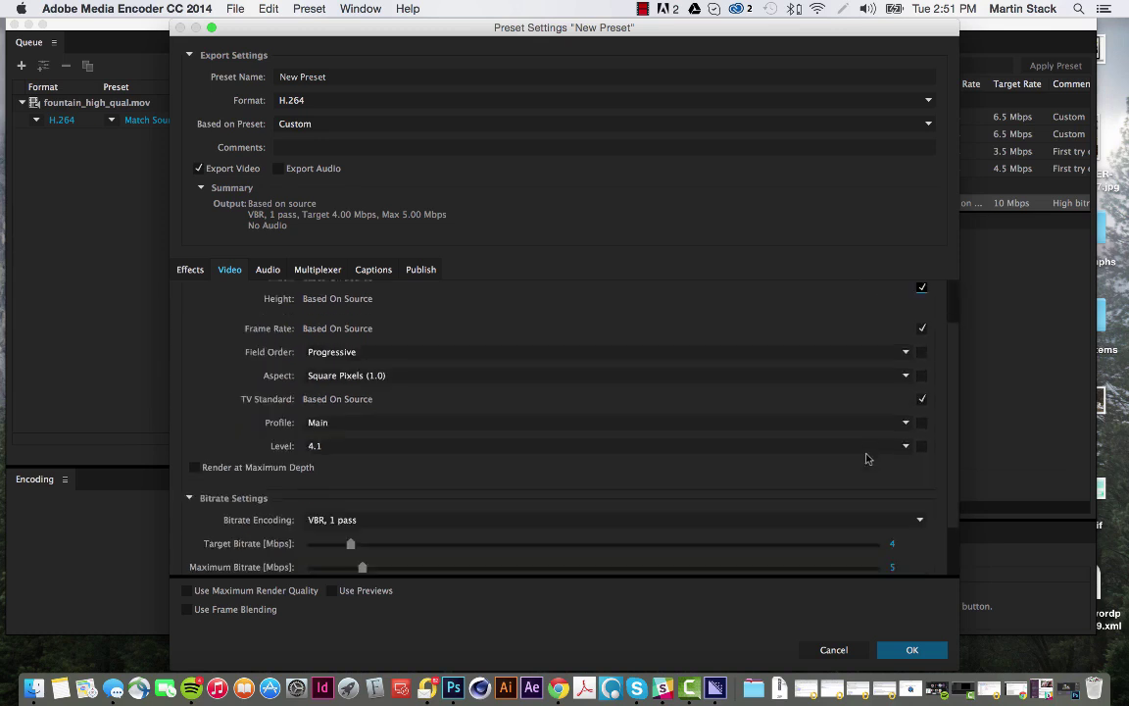
scroll(867, 458, "down", 2)
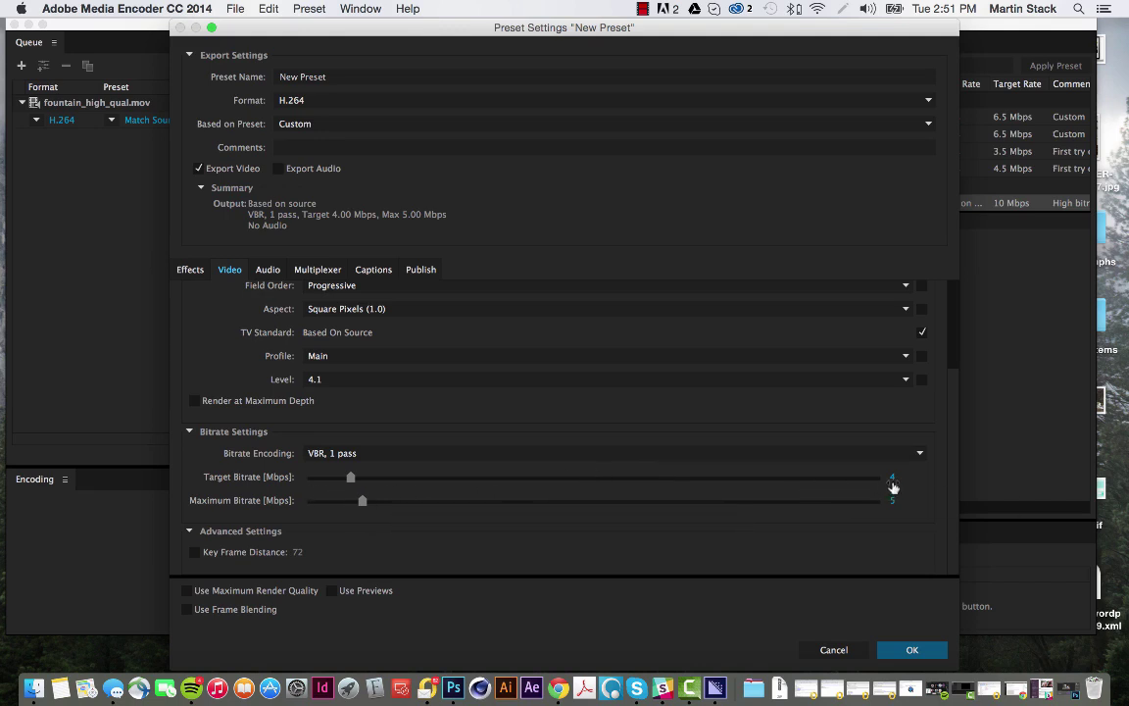
left_click_drag(350, 478, 318, 486)
left_click(899, 476)
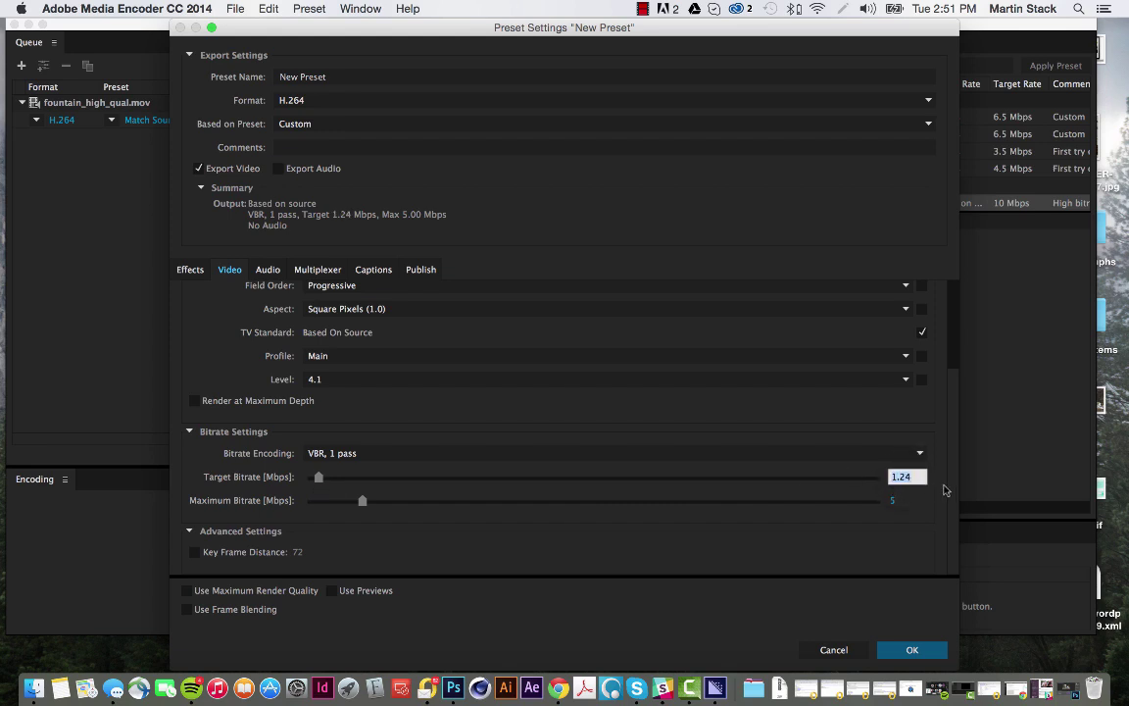
type("1")
left_click(827, 502)
left_click(907, 503)
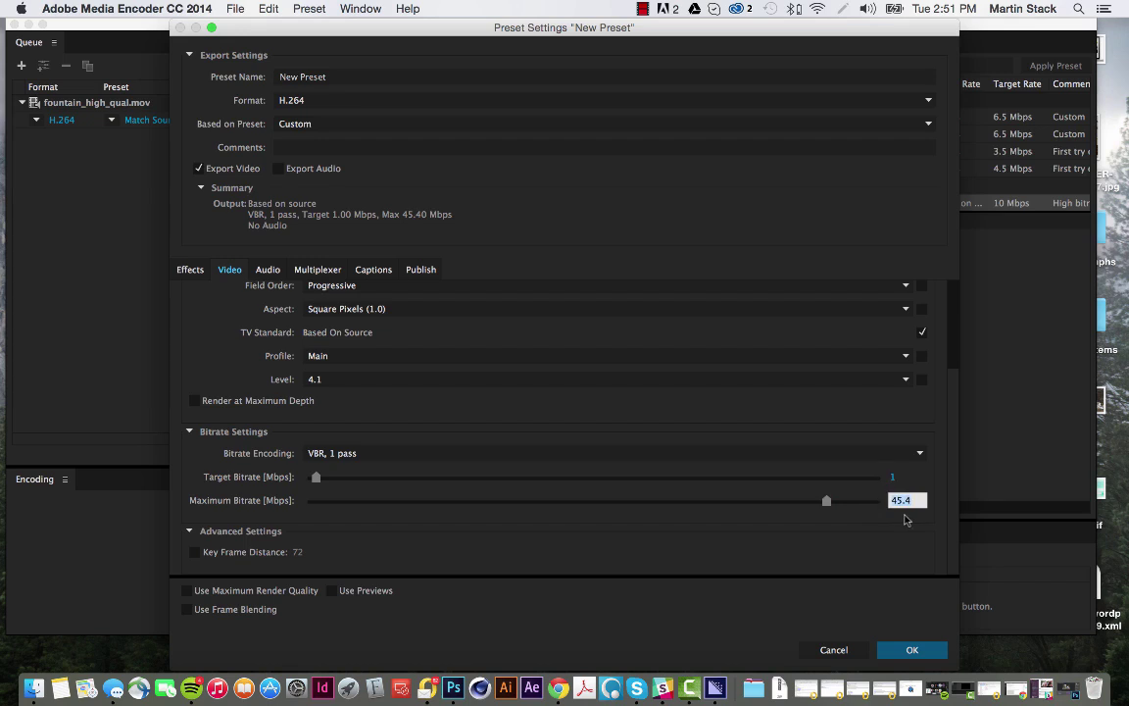
type("1.5")
key("Return")
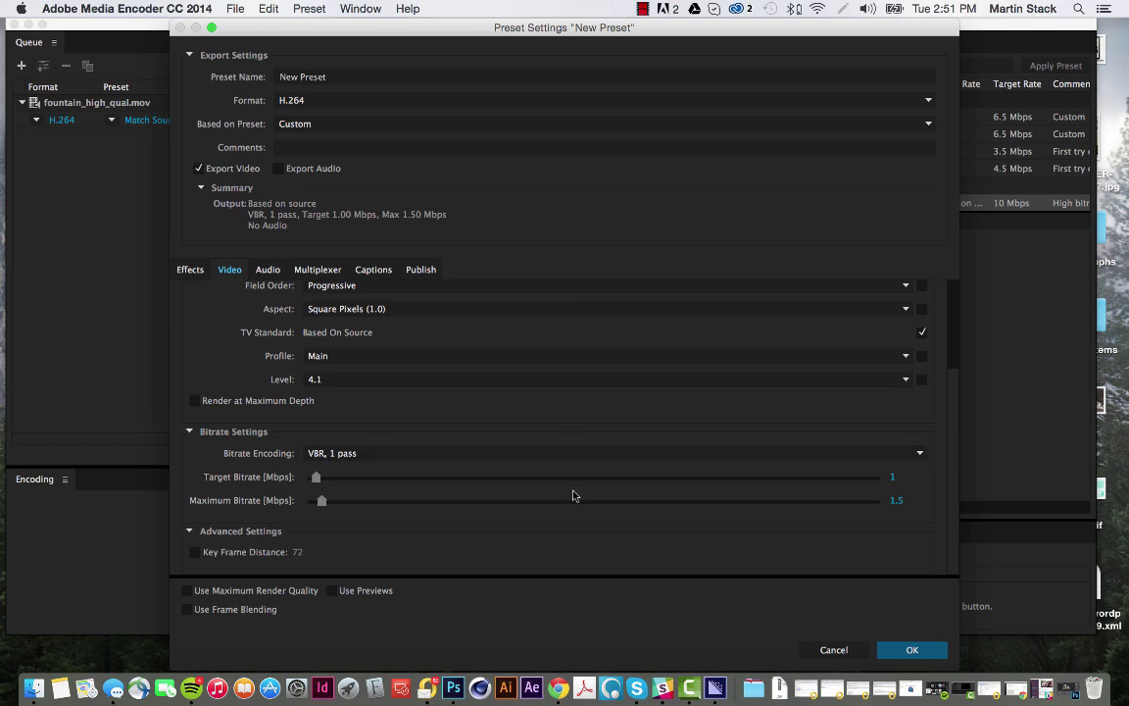
Switch the preset's video profile to Baseline and try to undo that change
scroll(605, 361, "up", 1)
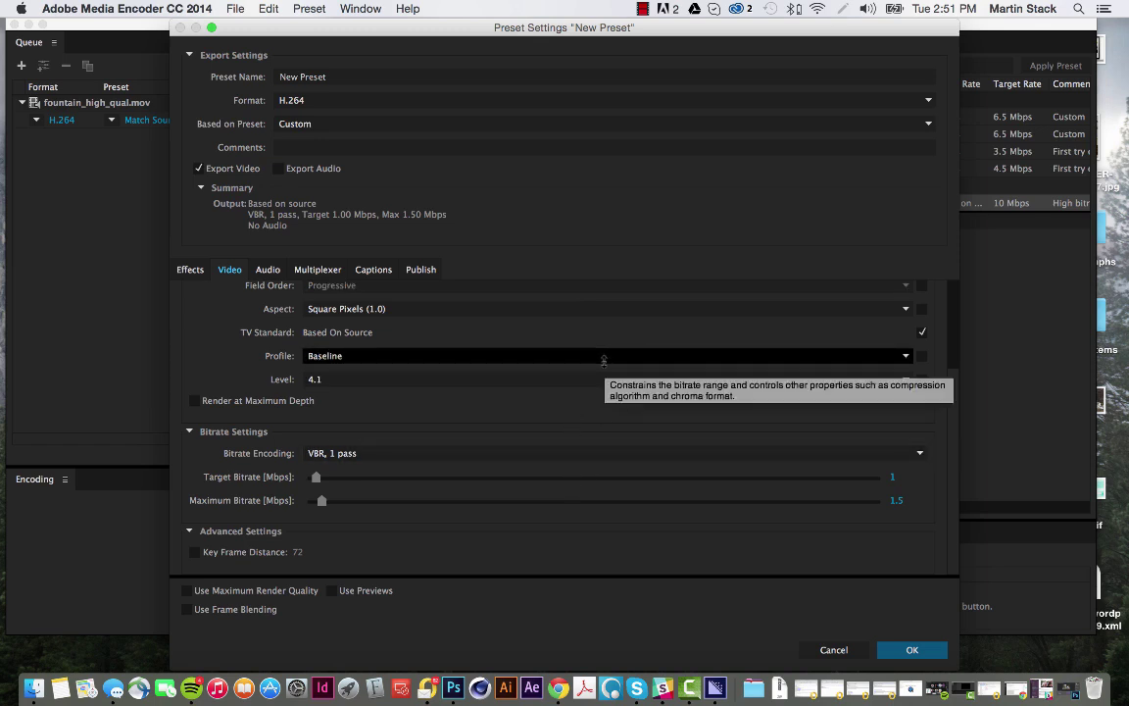
key("super+z")
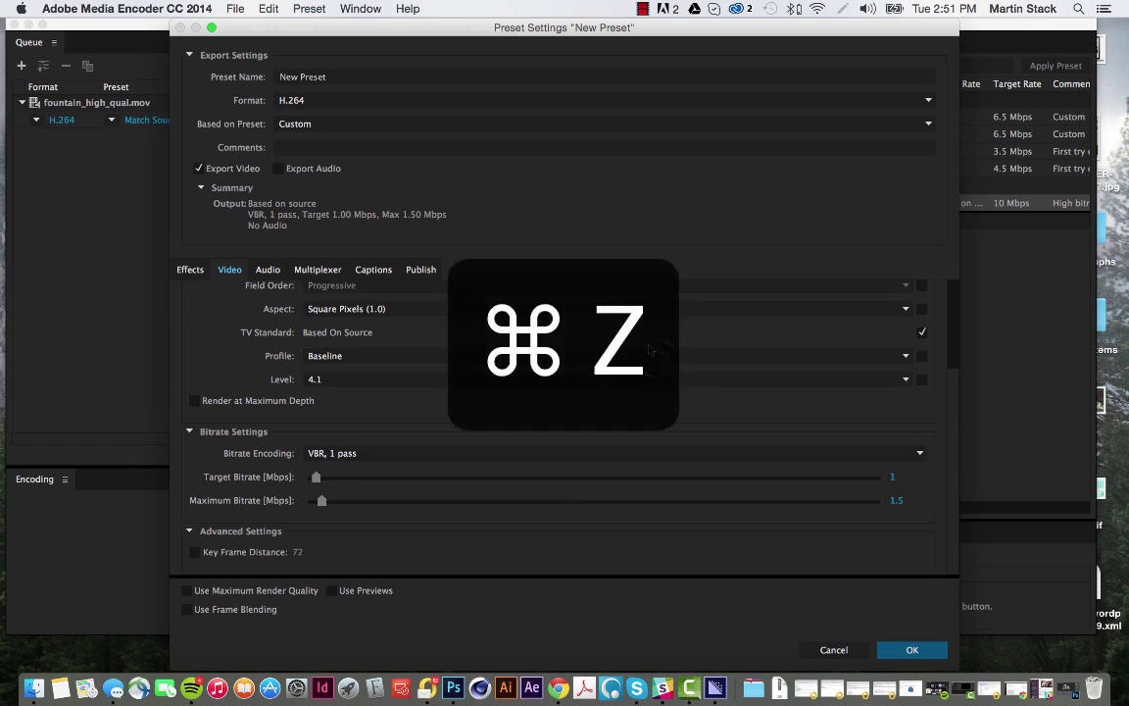
left_click(659, 359)
left_click(661, 338)
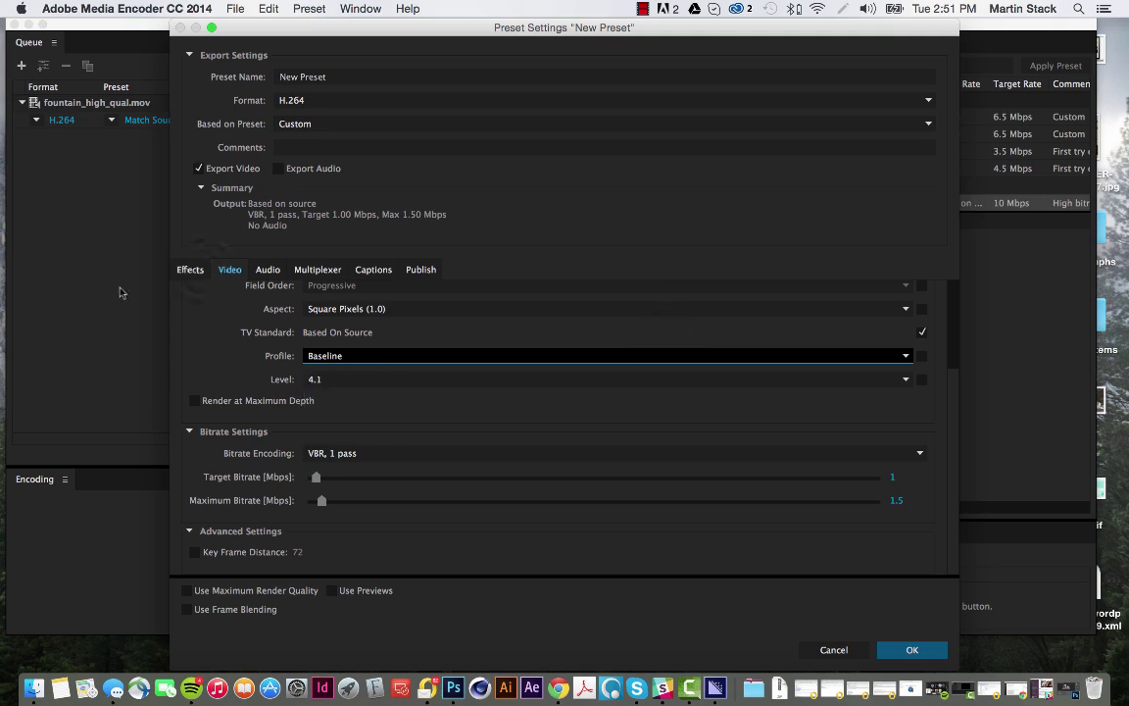
left_click(200, 270)
left_click(199, 269)
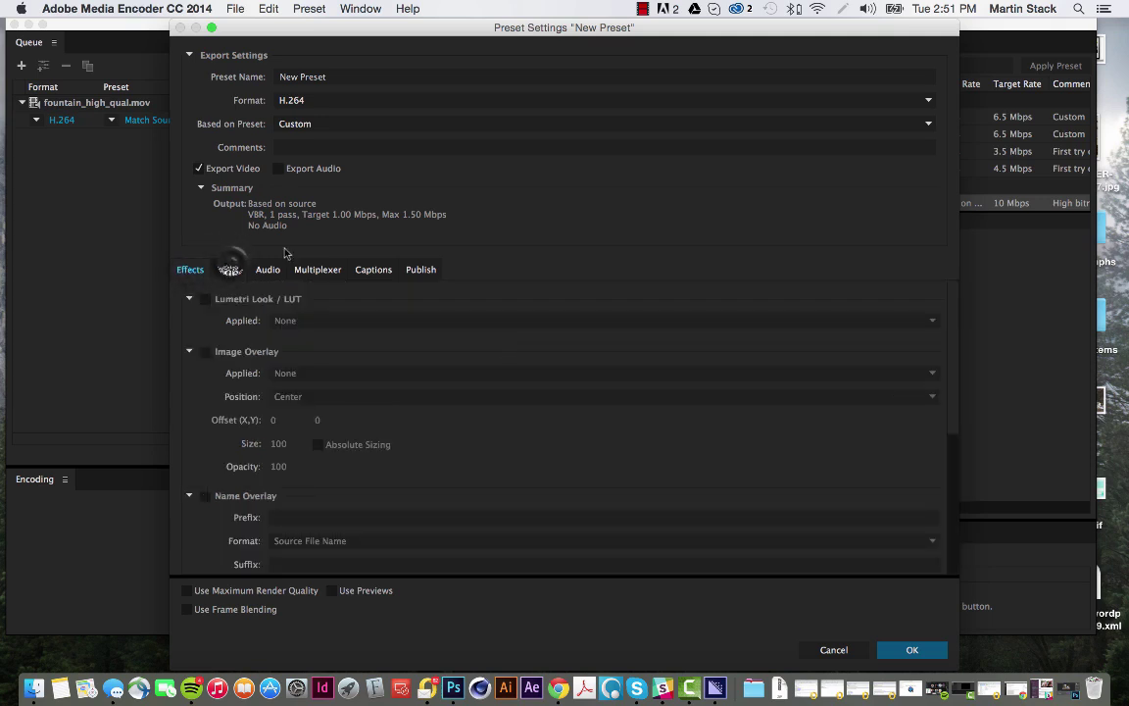
left_click(229, 269)
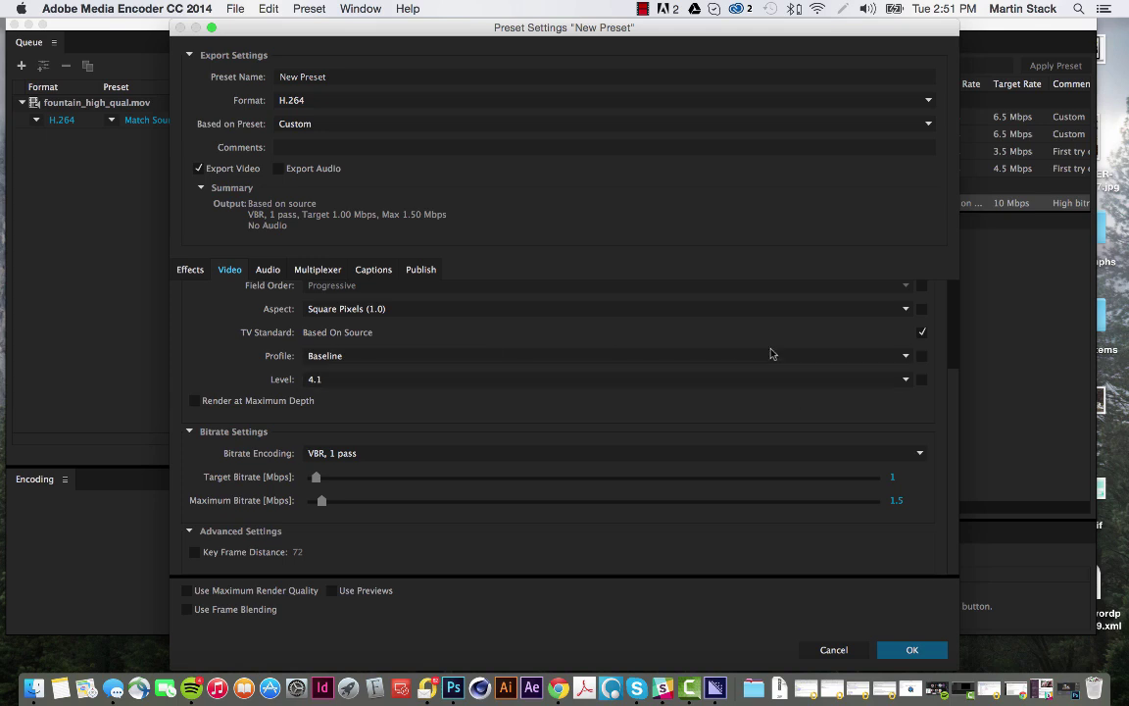
Set the preset's frame rate to 23.976 instead of basing it on the source, and save the preset
left_click_drag(953, 392, 949, 301)
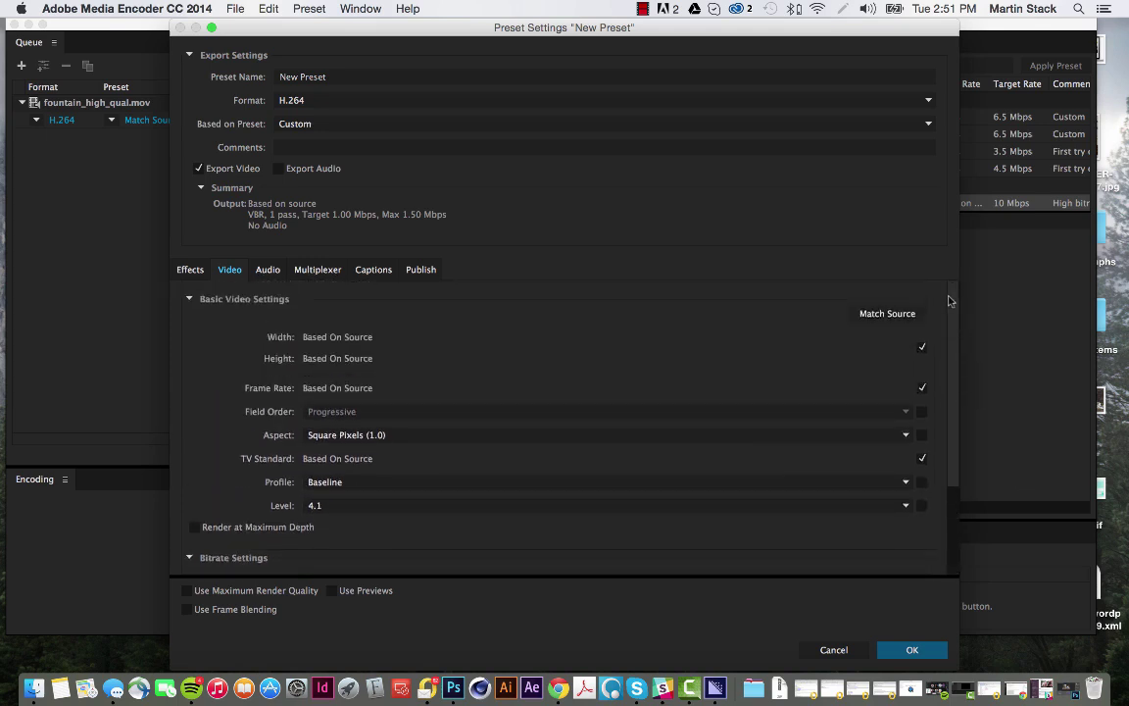
left_click(921, 388)
left_click(890, 390)
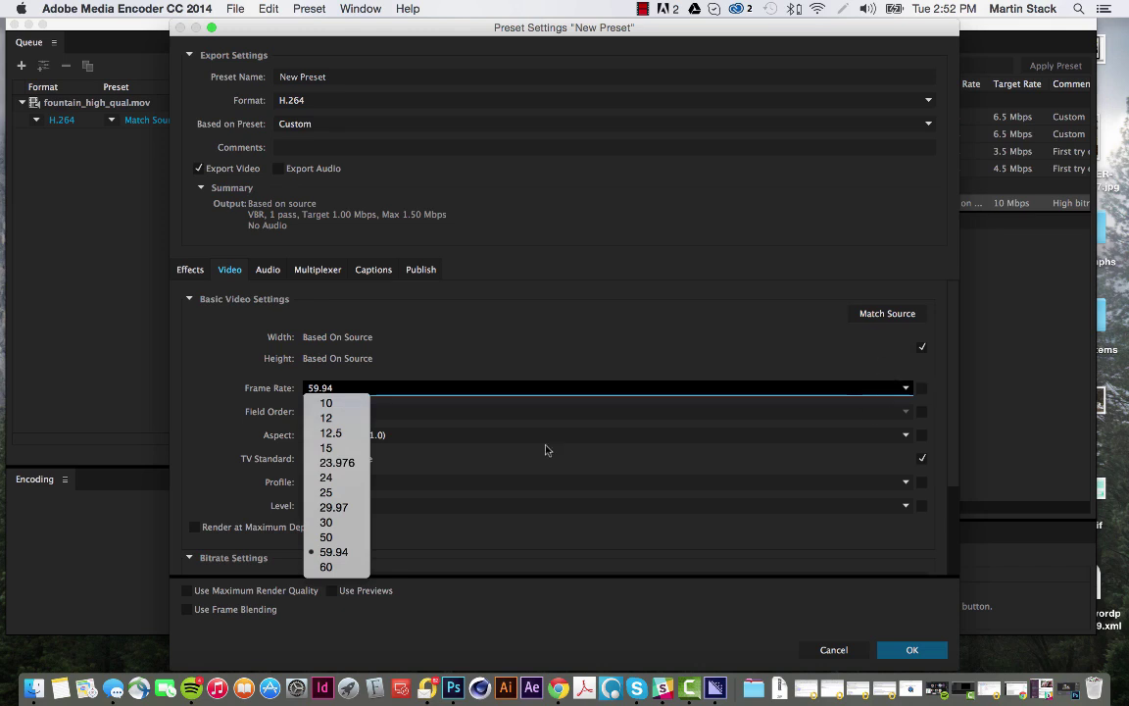
left_click(343, 464)
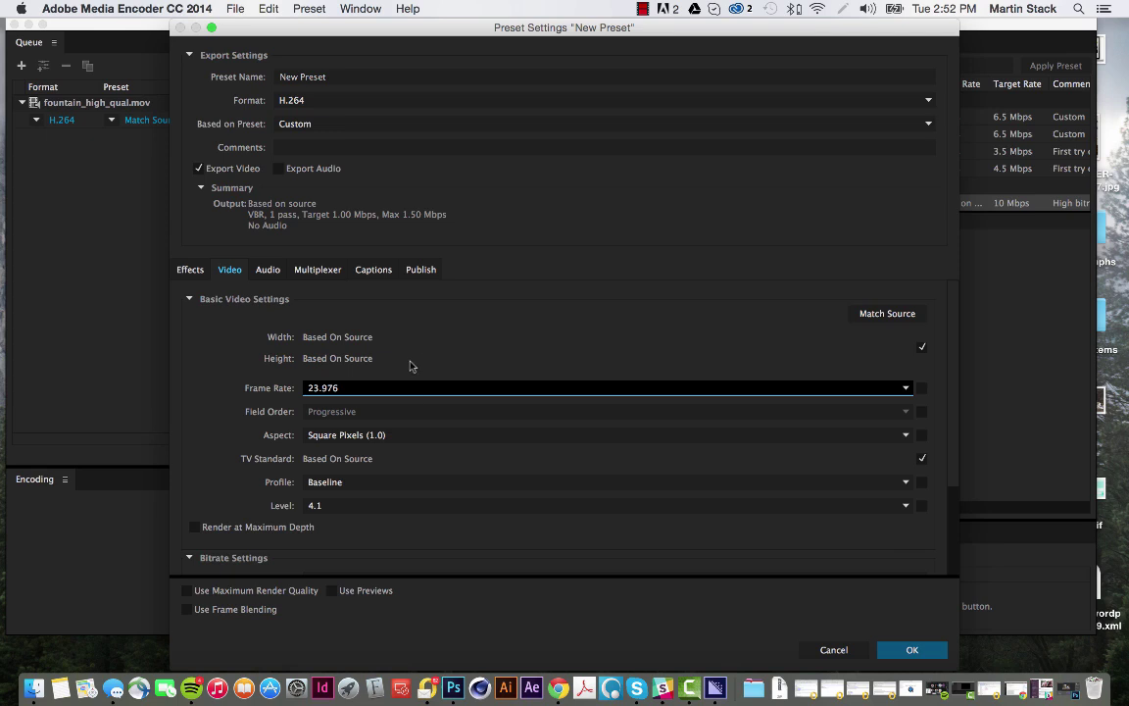
left_click(931, 650)
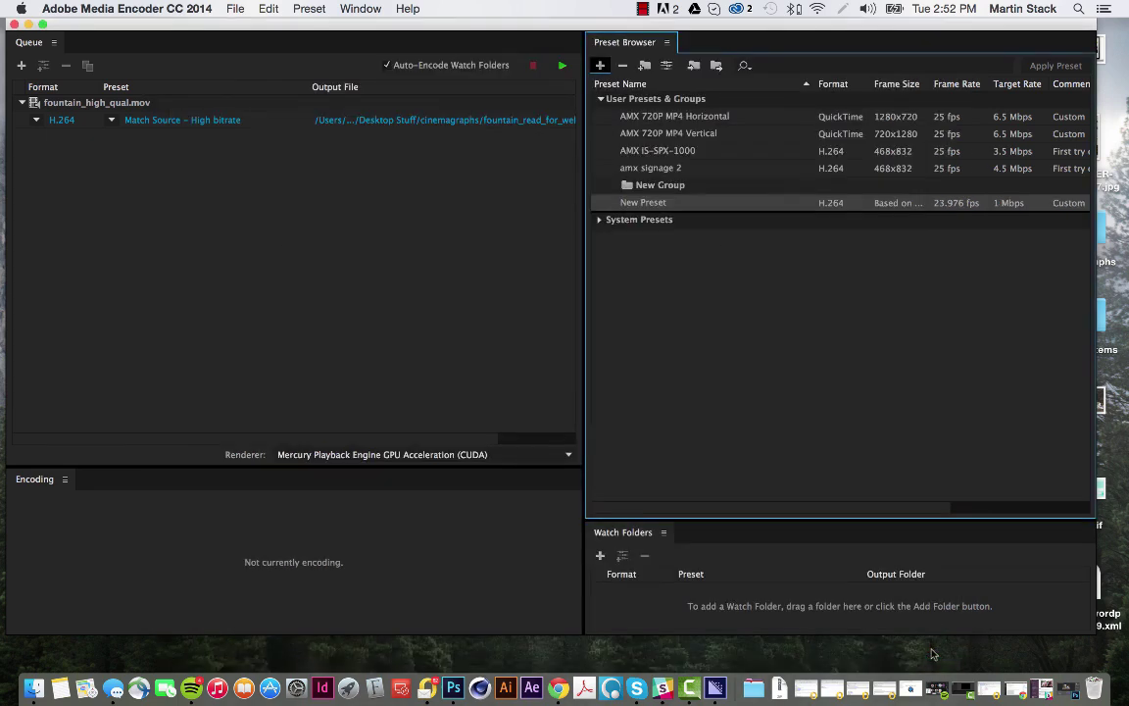
Rename the New Preset user preset as Cinemagraph_for_web and save its settings
left_click(667, 65)
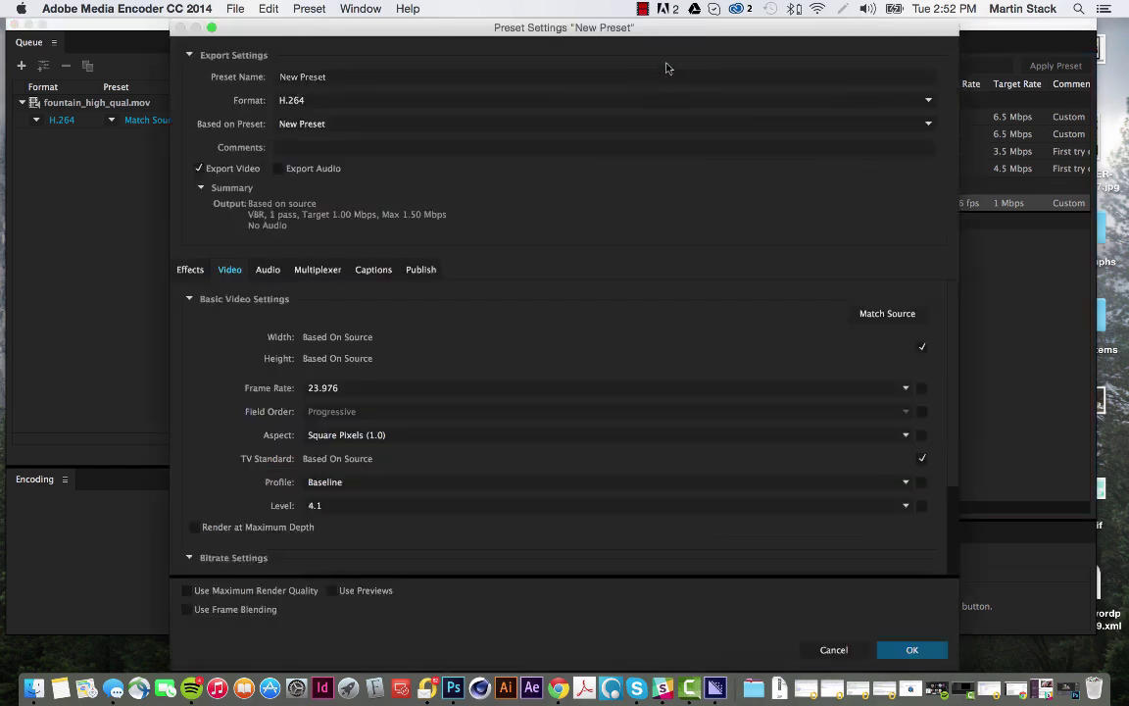
left_click(399, 100)
left_click(373, 75)
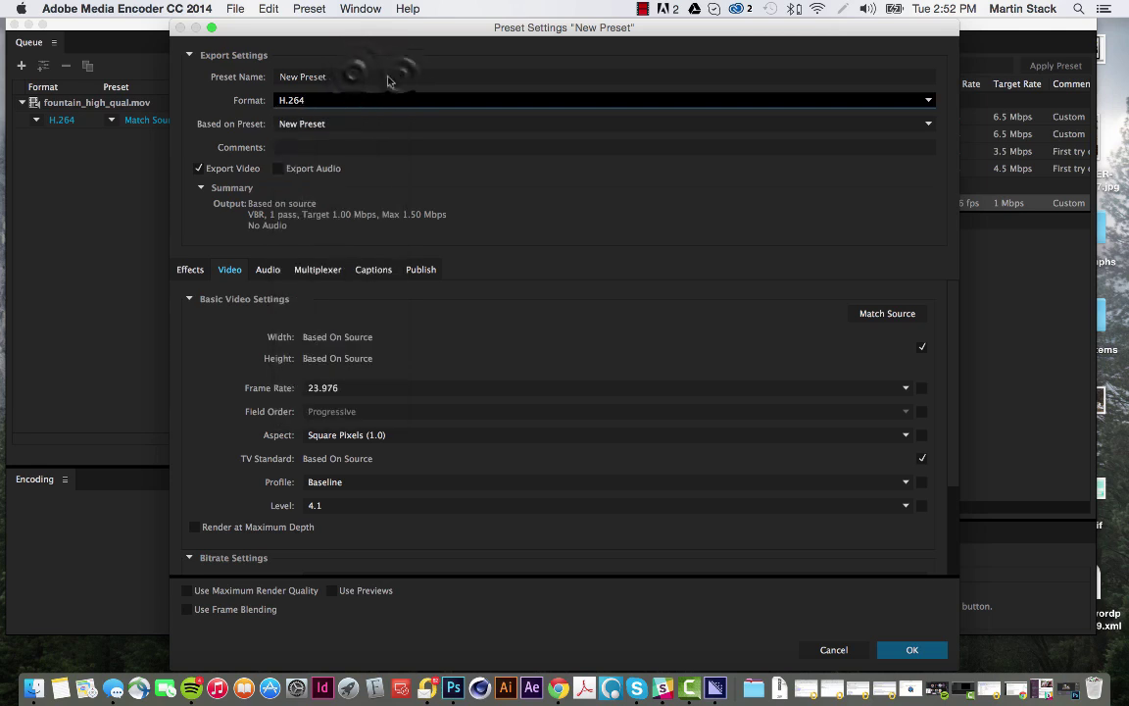
left_click(353, 75)
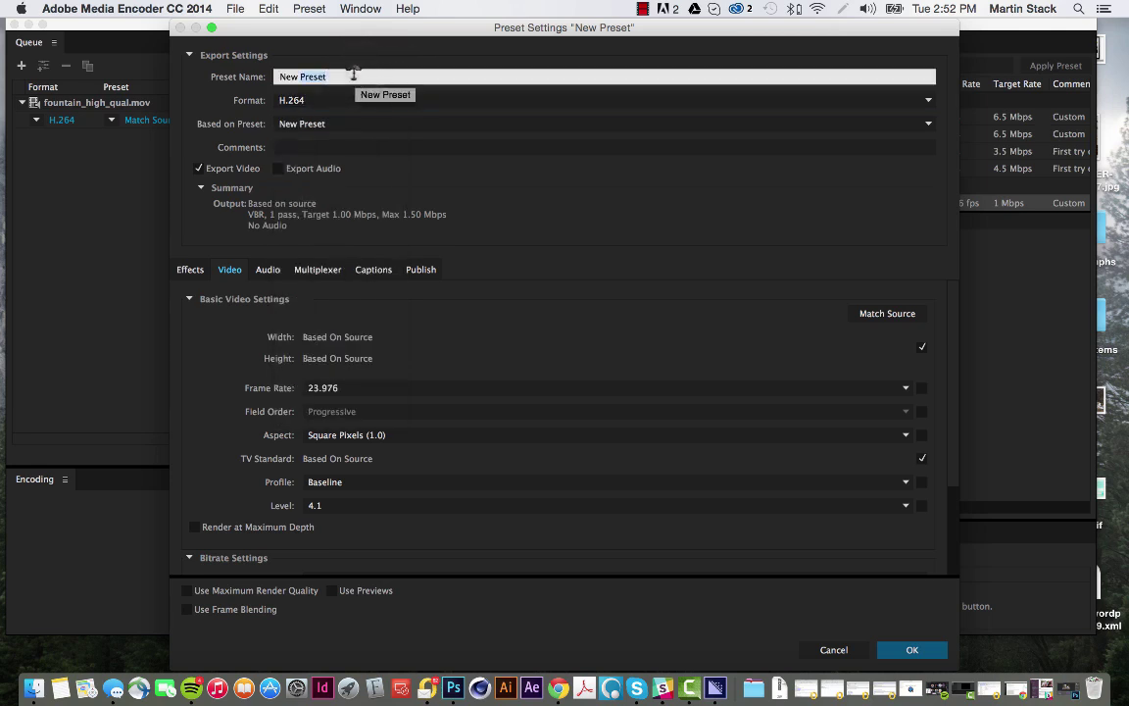
key("super+a")
type("Cinemagraph")
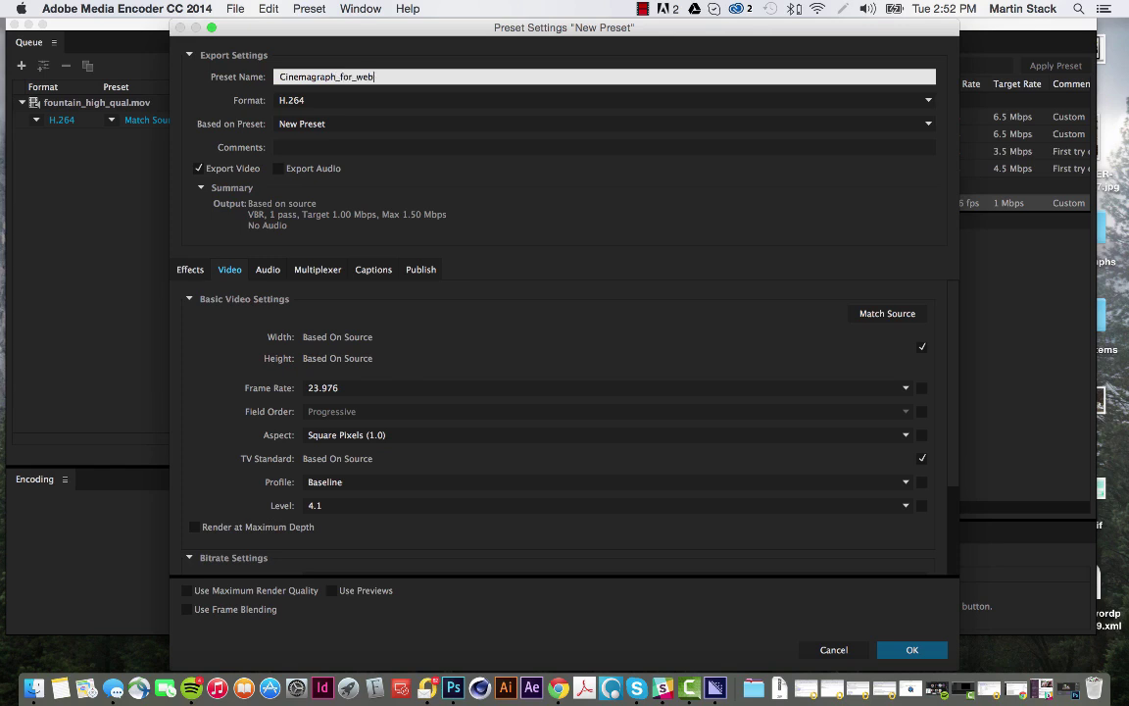
type("_for_web")
left_click(922, 649)
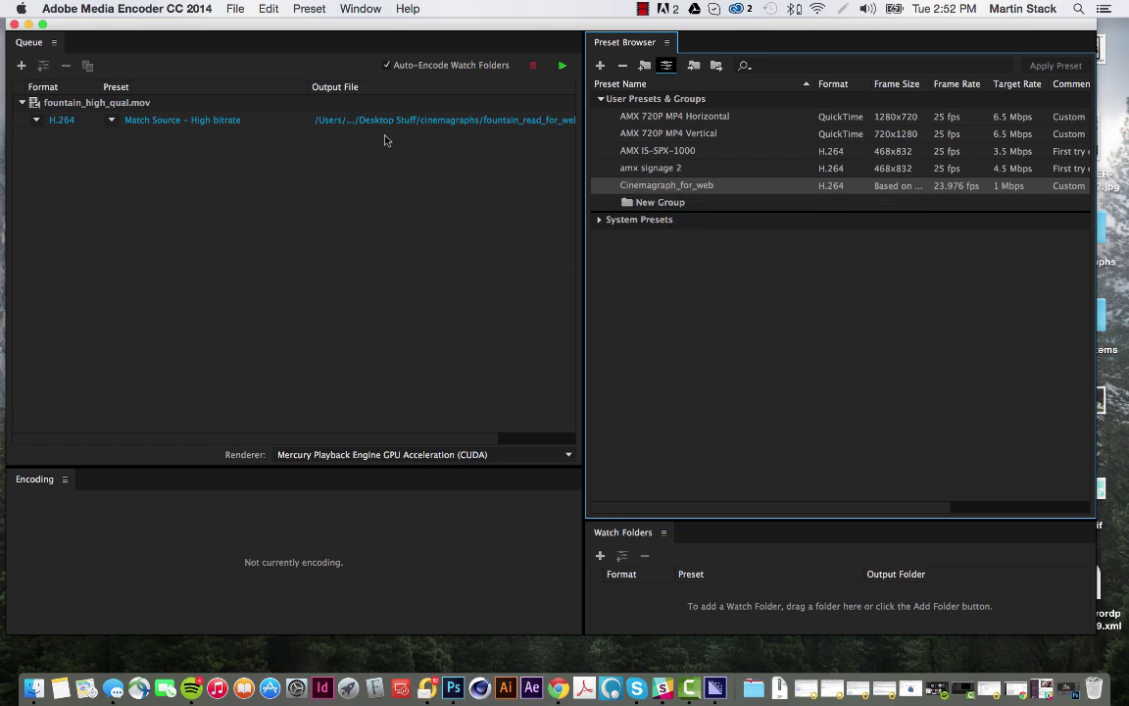
Apply the Cinemagraph_for_web preset to the queued fountain_high_qual.mov and start encoding the queue
left_click_drag(675, 194, 279, 137)
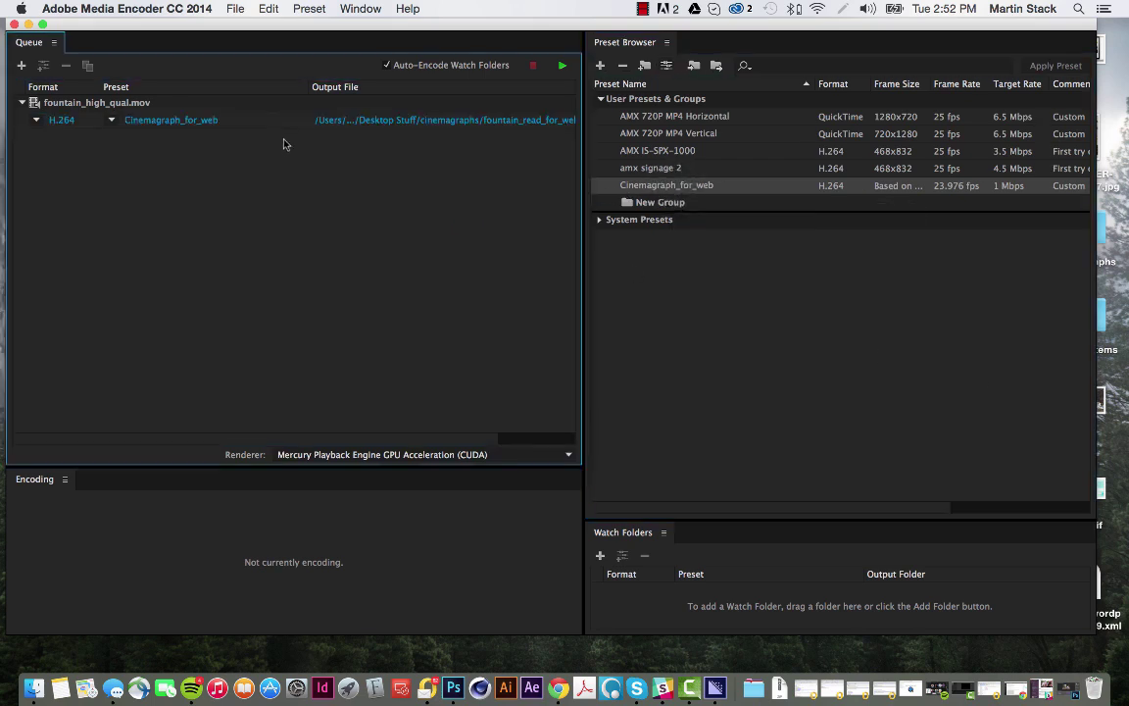
left_click(562, 65)
Locate the encoded fountain_read_for_web.mp4 in the cinemagraphs folder in Finder and check its file size and details
left_click(435, 121)
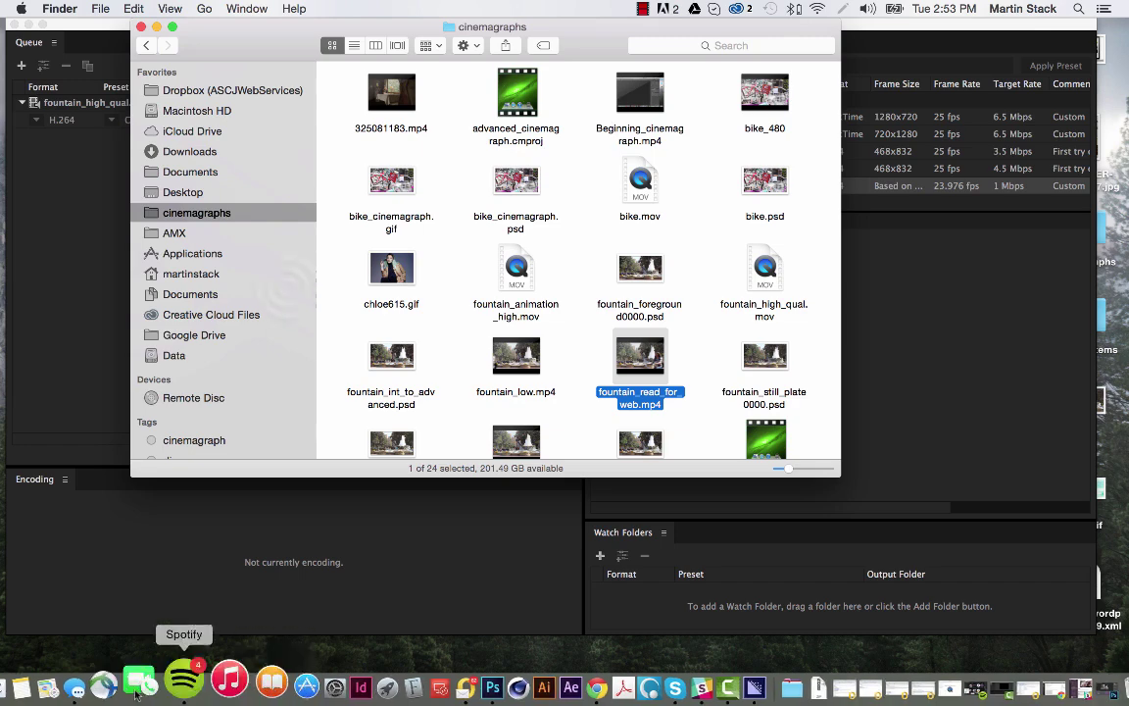
left_click(284, 293)
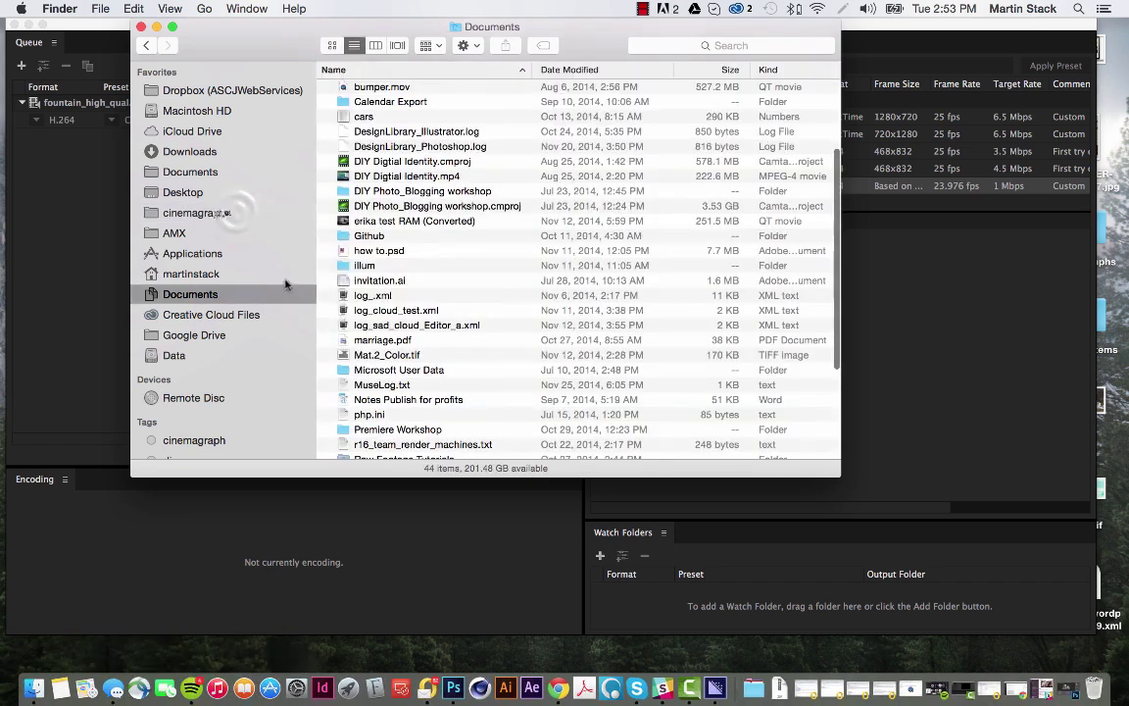
left_click(210, 211)
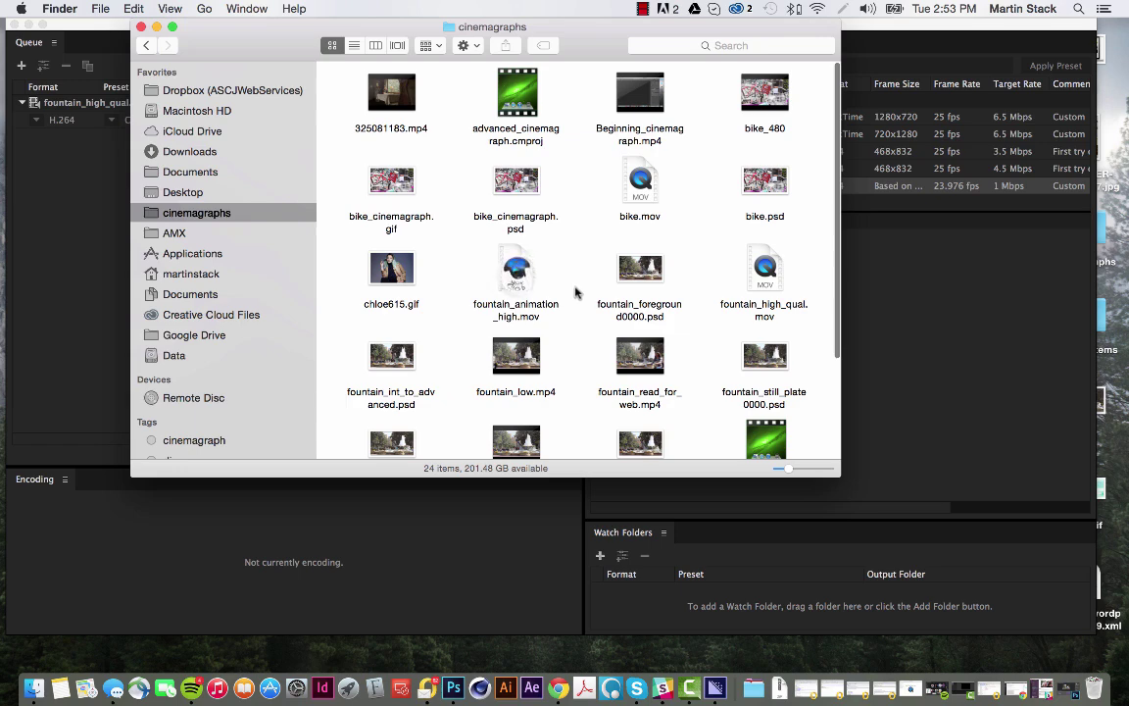
left_click(558, 315)
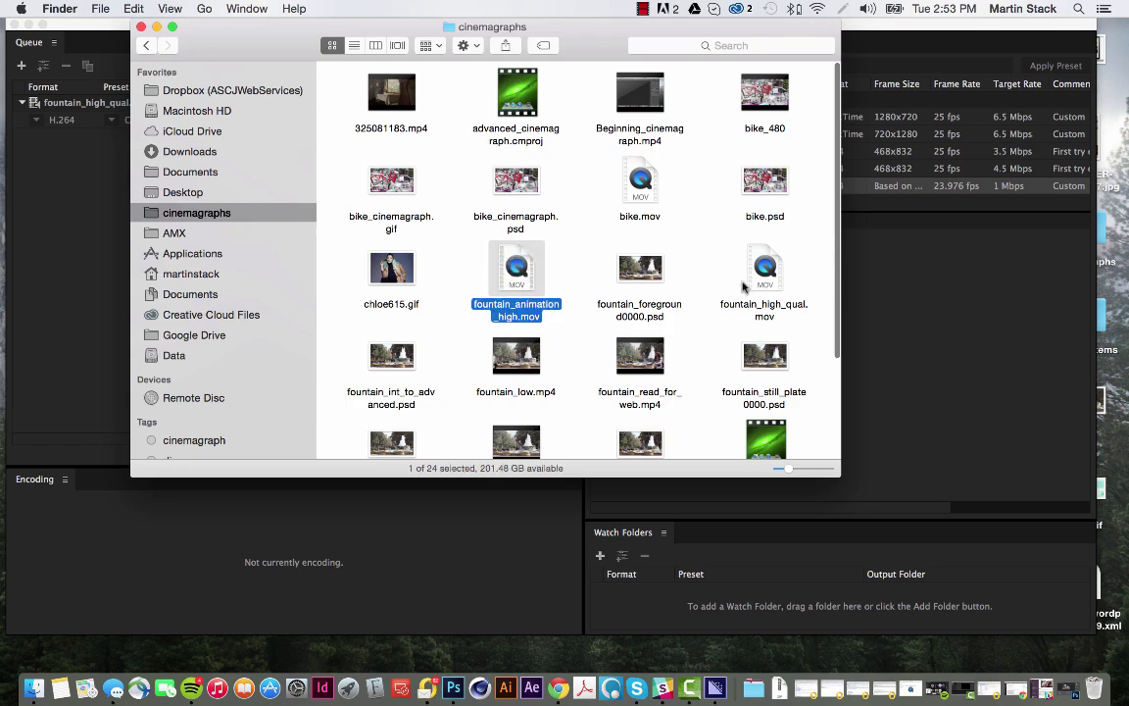
scroll(730, 282, "down", 3)
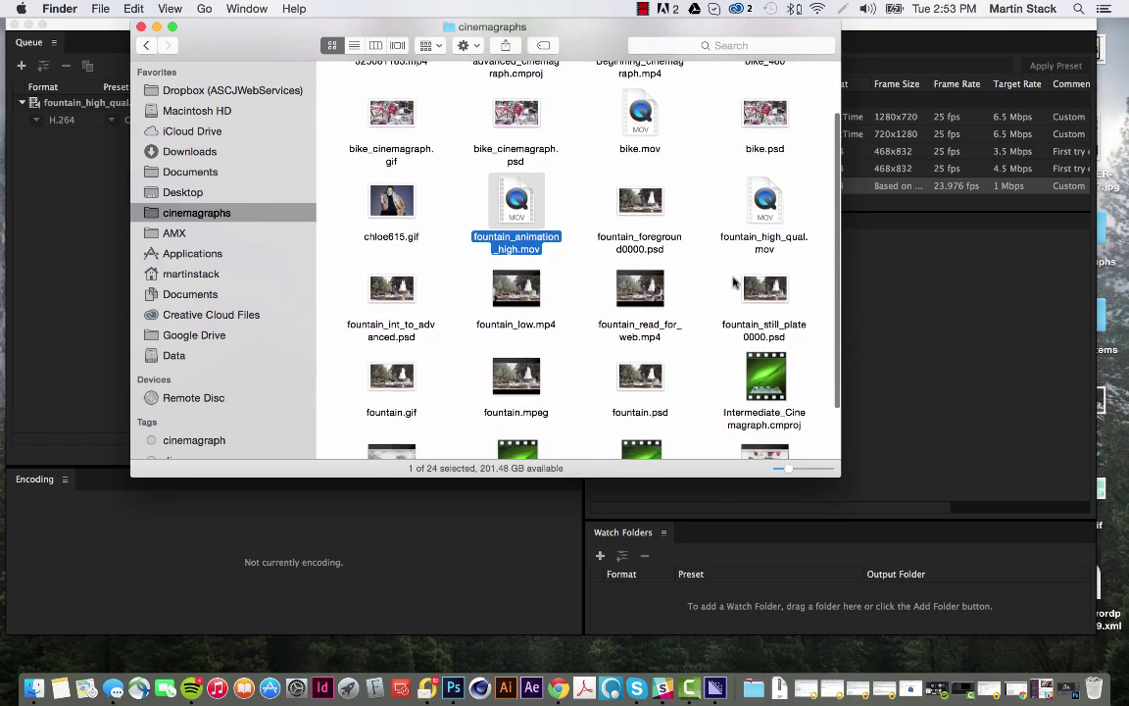
left_click(625, 295)
key("super+i")
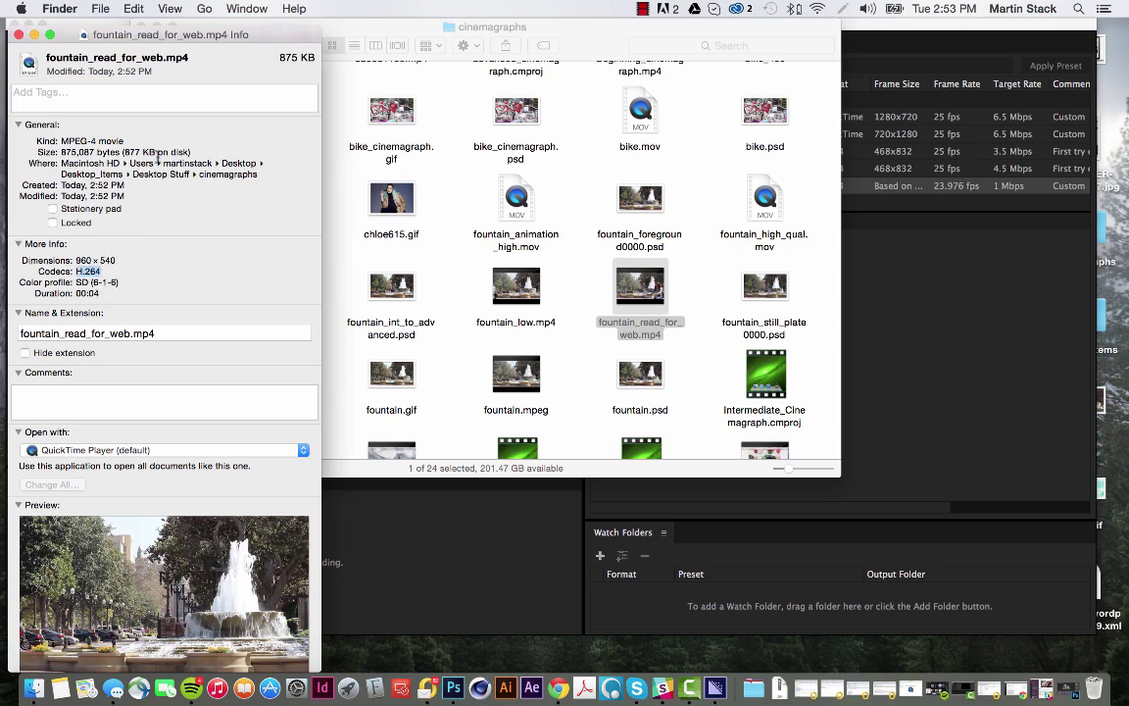
left_click(18, 35)
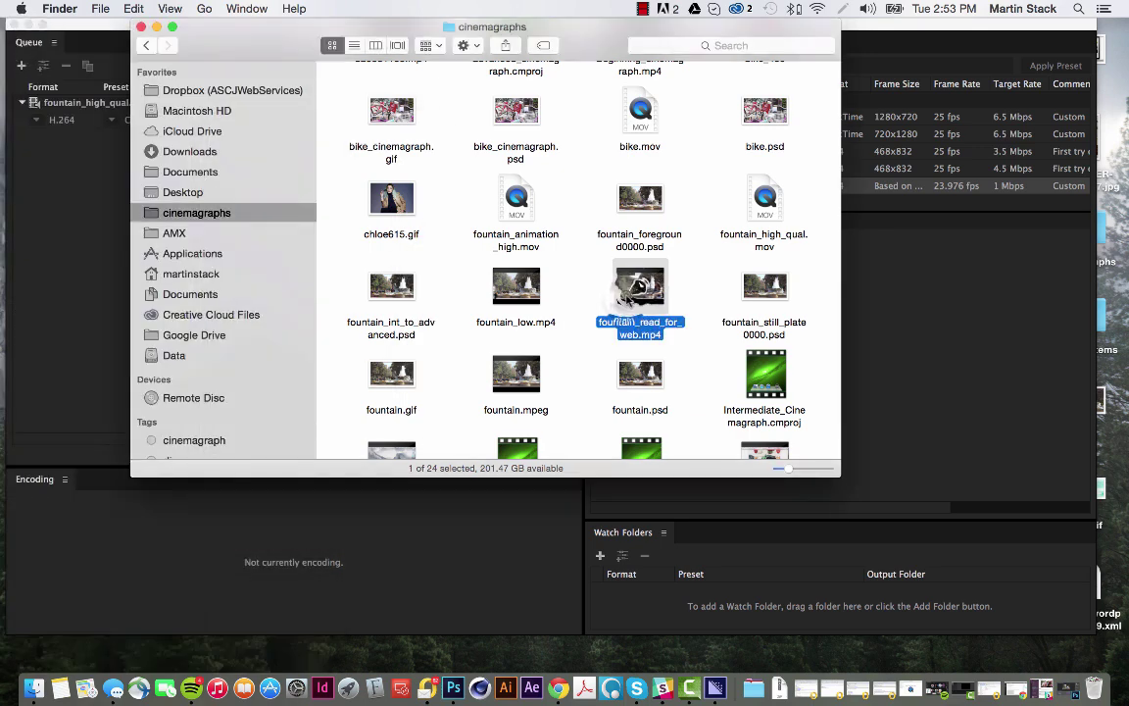
Open fountain_read_for_web.mp4 in QuickTime Player and play it through
double_click(623, 303)
double_click(669, 327)
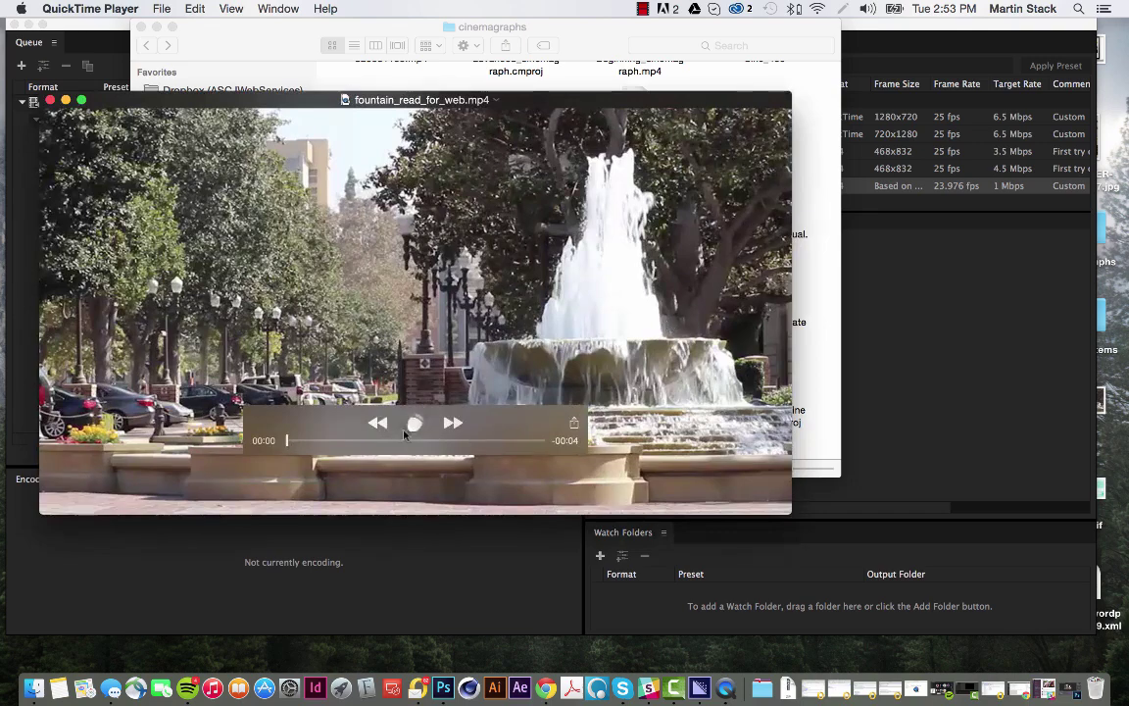
left_click(415, 422)
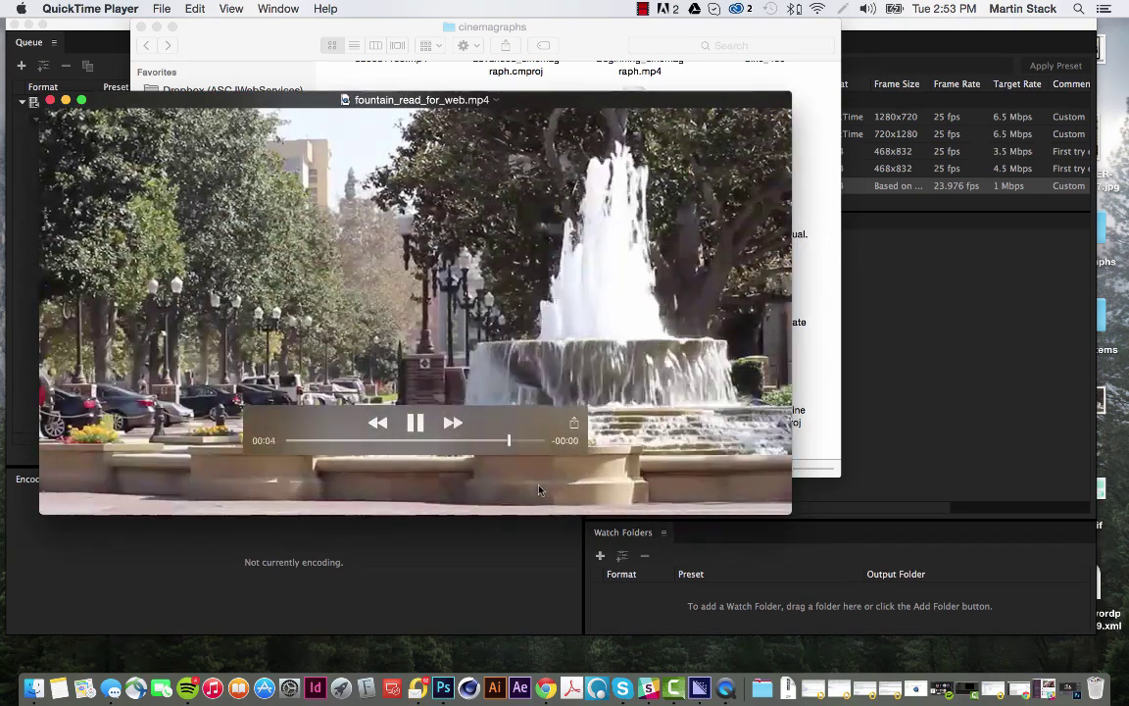
Turn on looping for fountain_read_for_web.mp4 and replay it to check the seamless loop
left_click(231, 9)
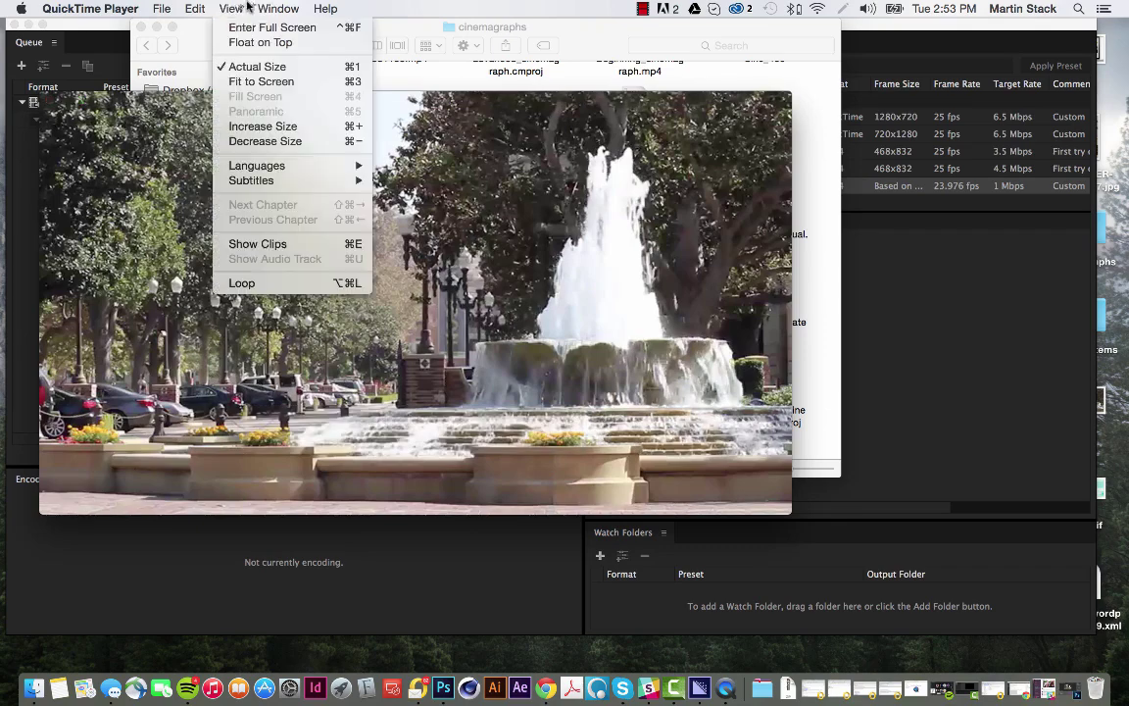
mouse_move(278, 9)
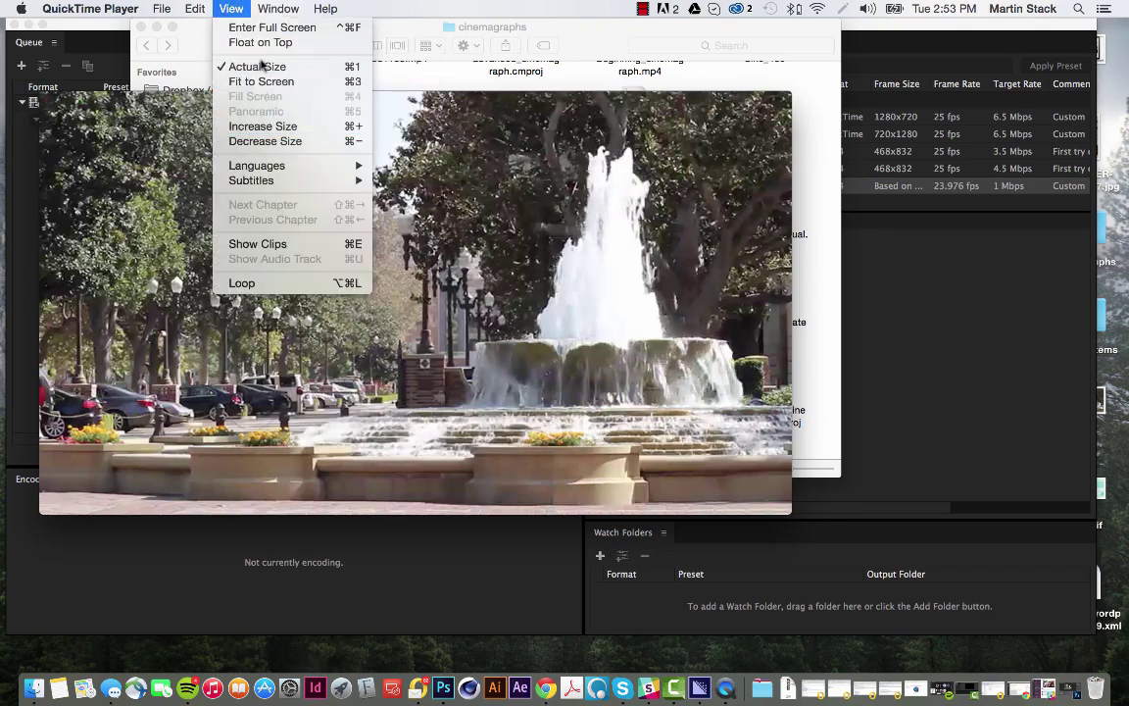
mouse_move(223, 7)
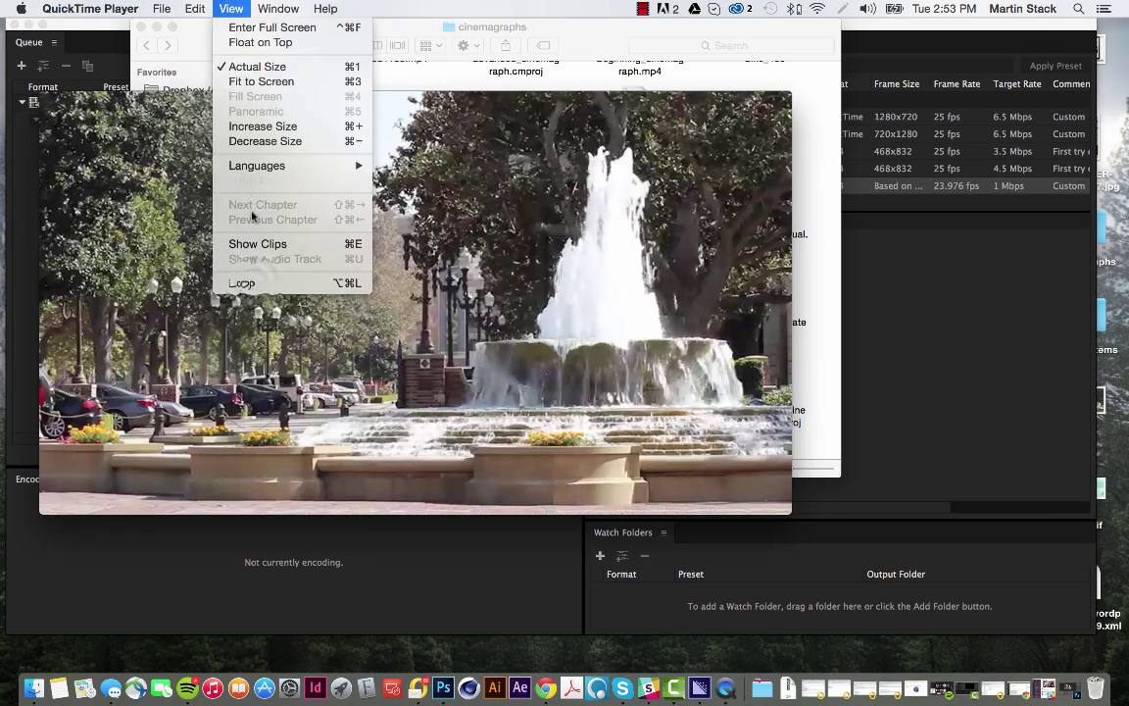
left_click(254, 282)
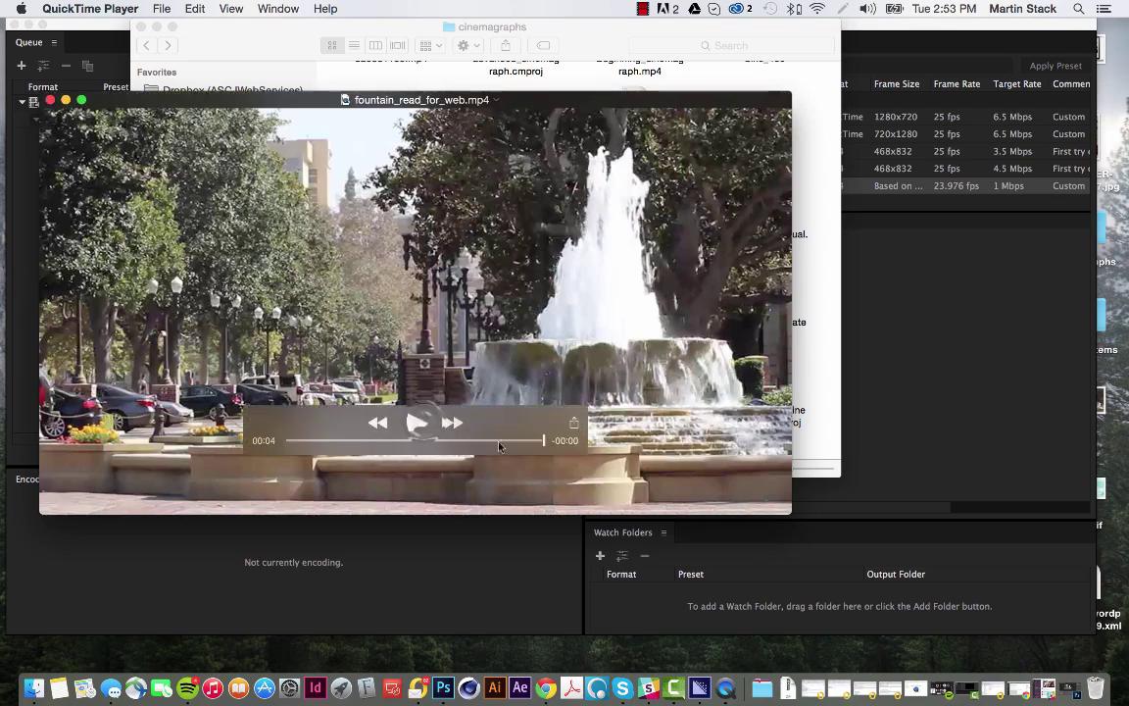
left_click(415, 423)
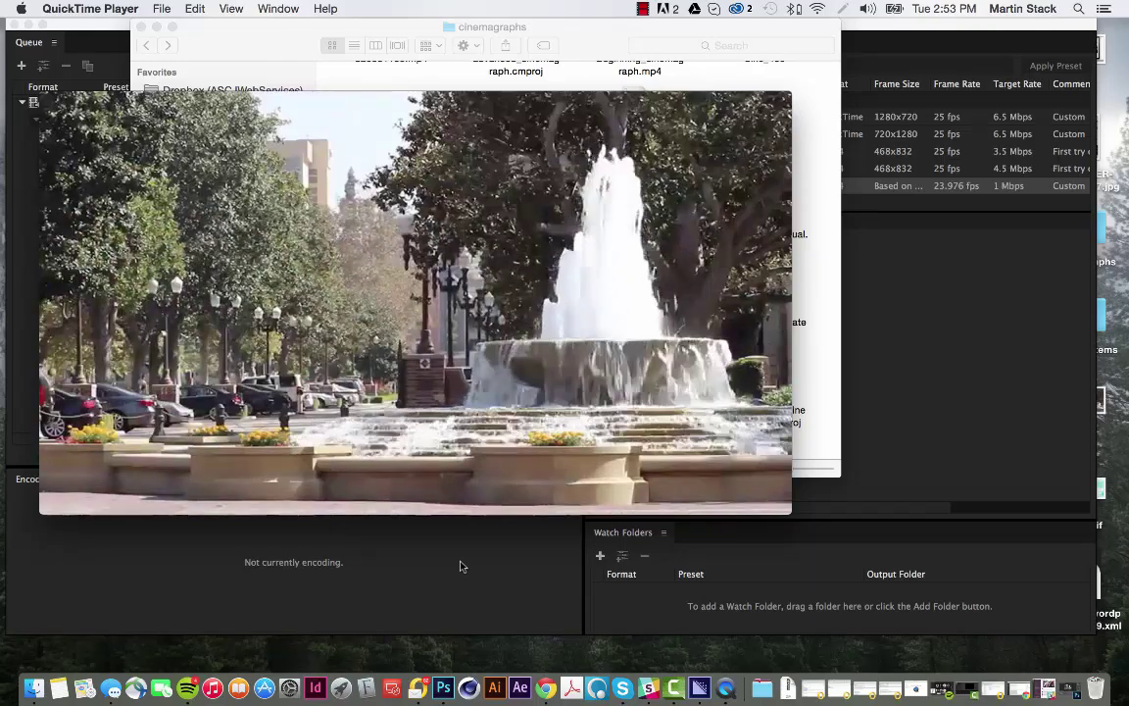
mouse_move(477, 125)
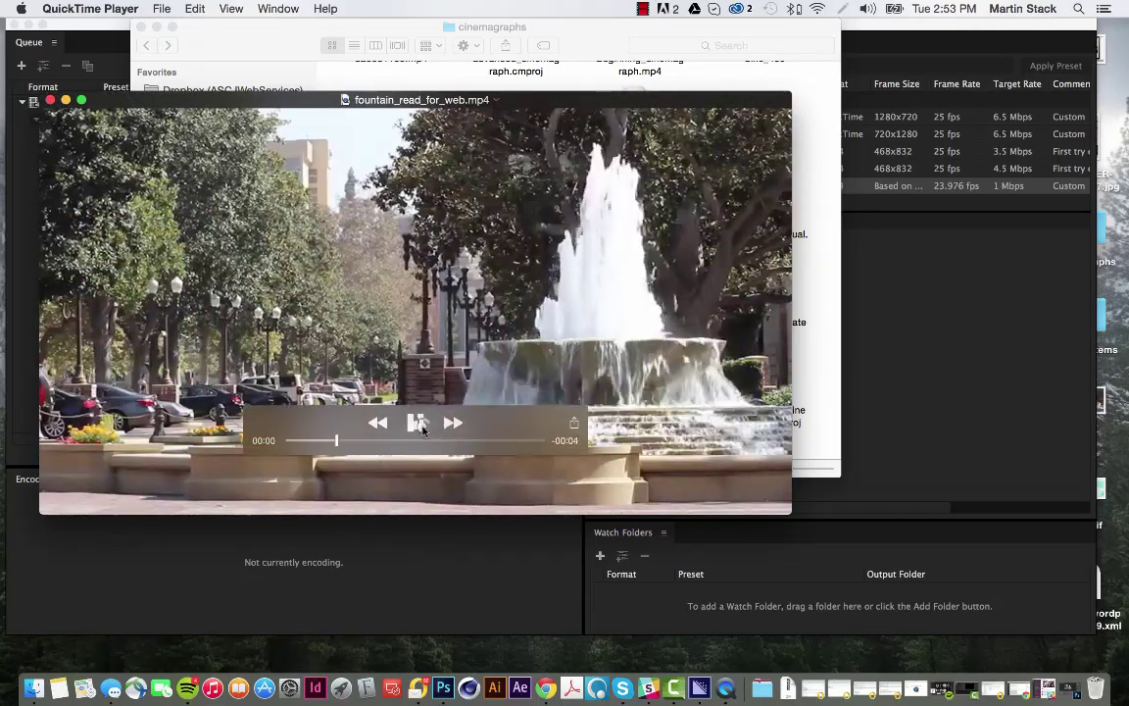